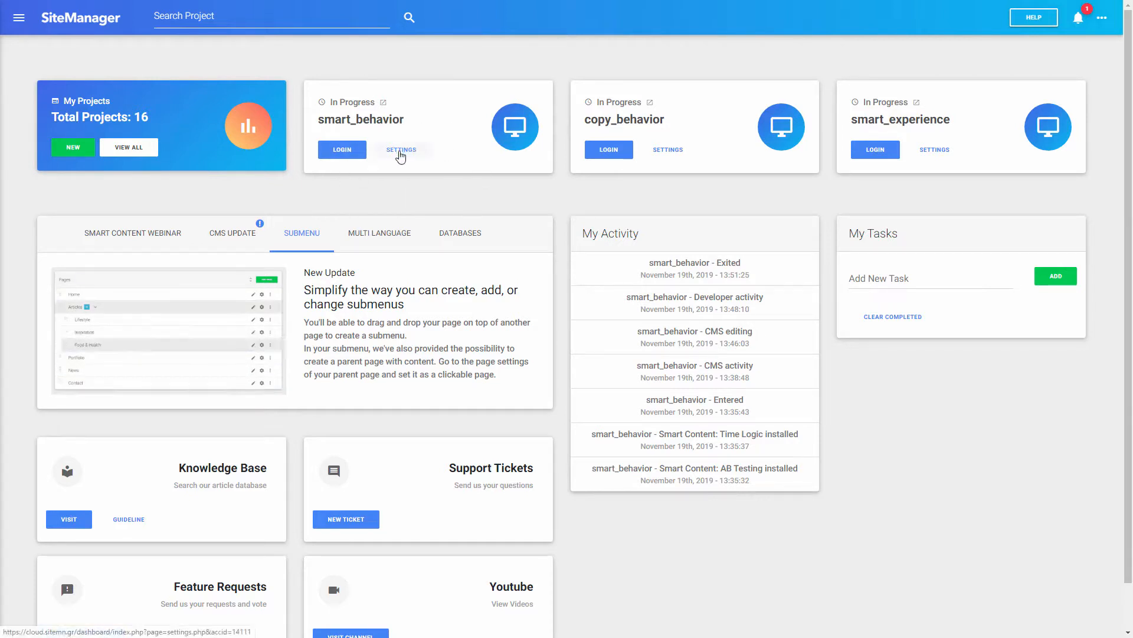
Step: Confirm smart_behavior's Smart Content modules, including Access, AB and Time Logic, are installed, then return to Settings
{"action": "left_click", "coordinate": [400, 149]}
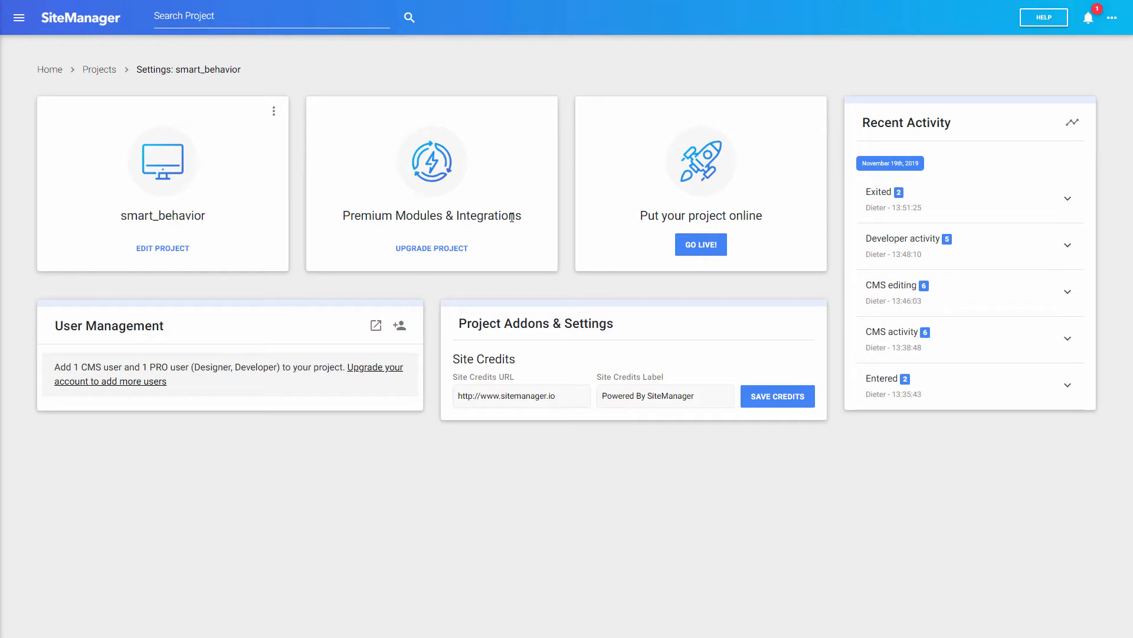
{"action": "left_click", "coordinate": [435, 248]}
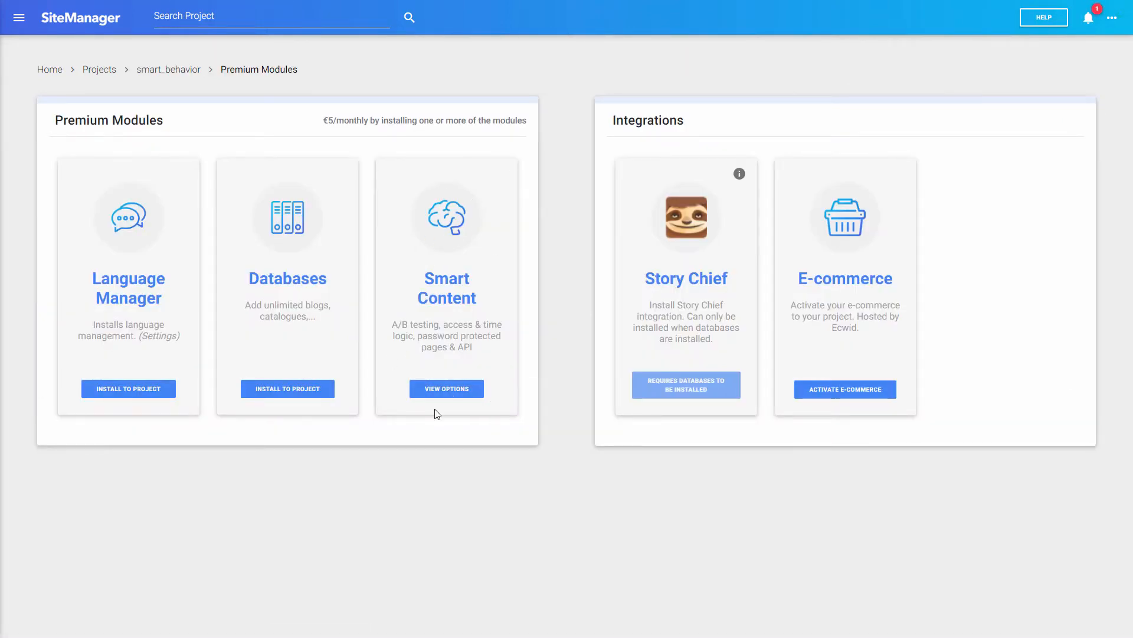
{"action": "left_click", "coordinate": [438, 390]}
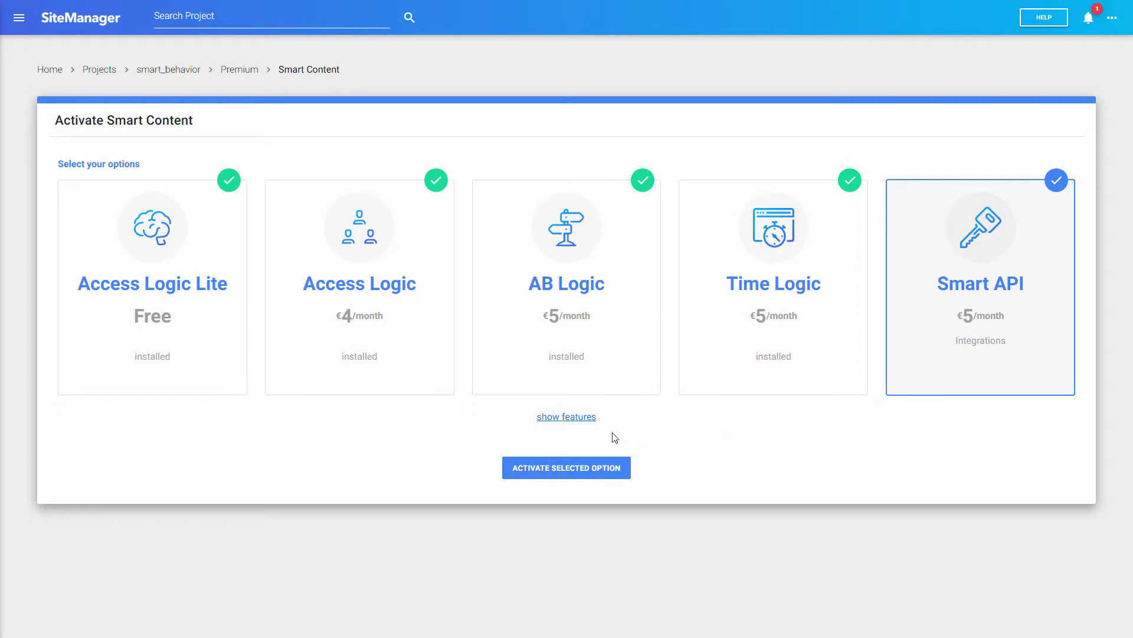
{"action": "left_click", "coordinate": [239, 74]}
{"action": "left_click", "coordinate": [184, 70]}
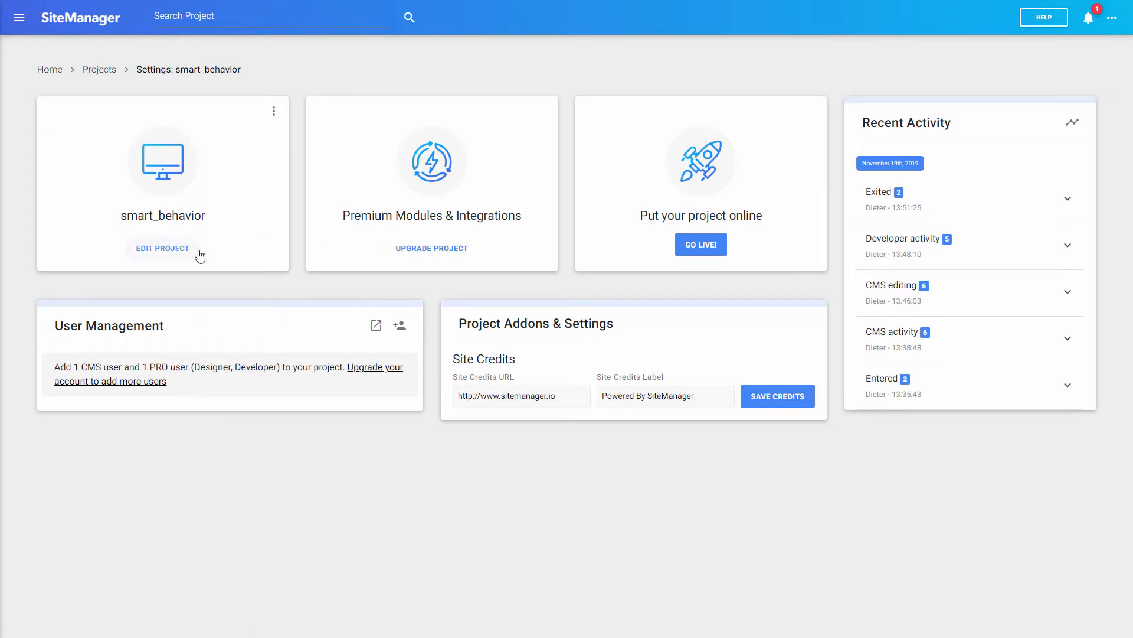
Step: Open the Navaro project in the editor and go to the Code application's Smart Content settings
{"action": "left_click", "coordinate": [170, 249]}
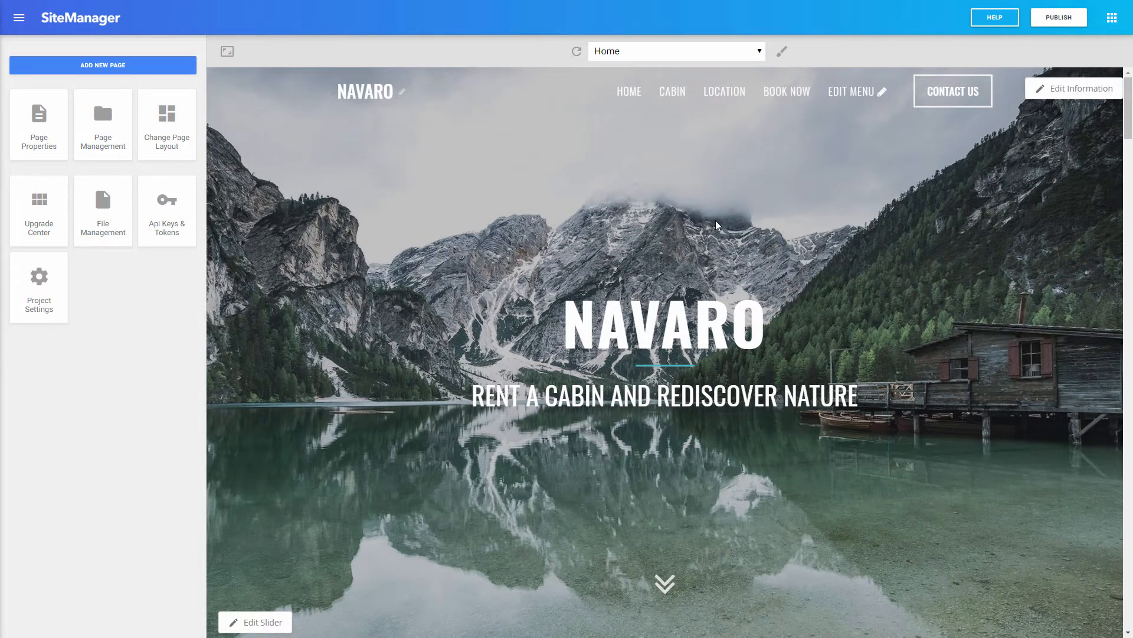
{"action": "left_click", "coordinate": [1112, 17]}
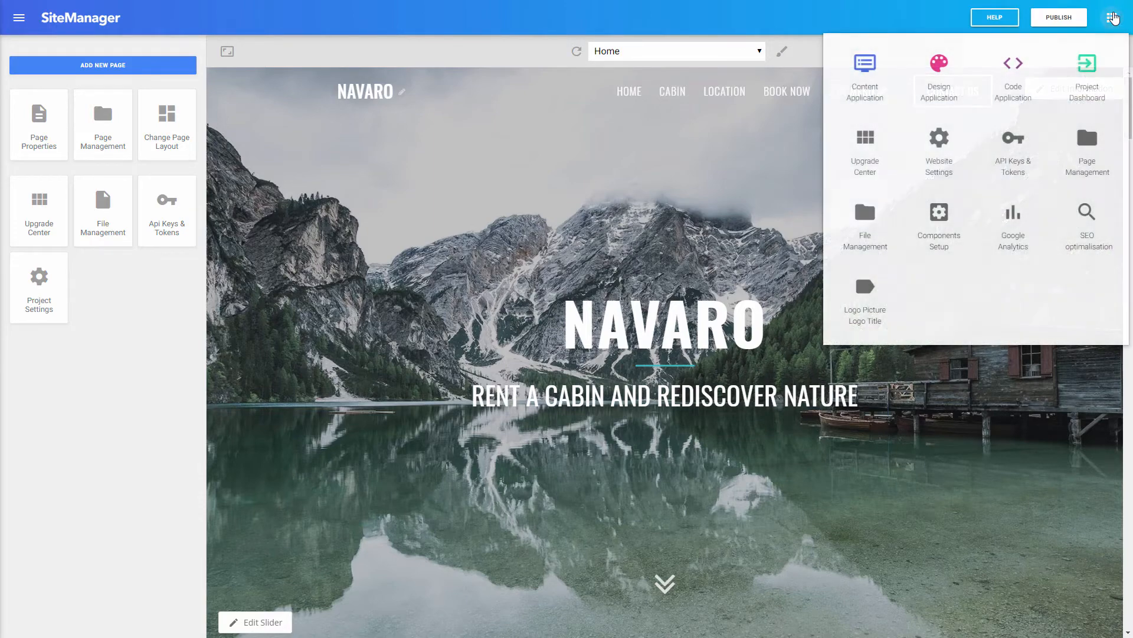
{"action": "left_click", "coordinate": [1024, 81]}
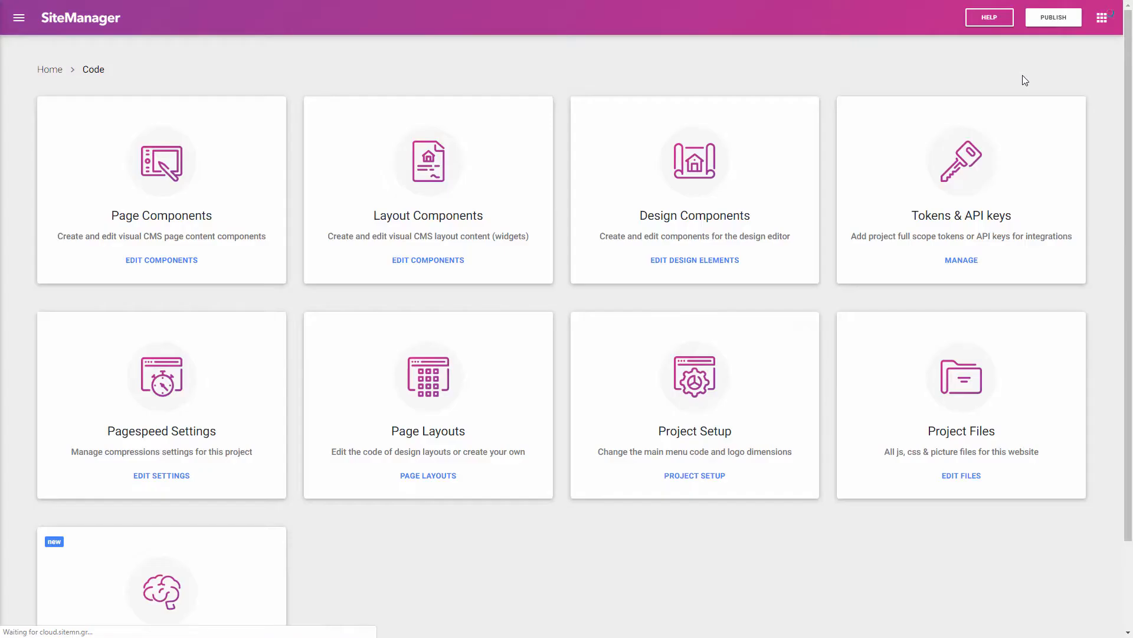
{"action": "scroll", "coordinate": [394, 268], "scroll_direction": "down", "scroll_amount": 2}
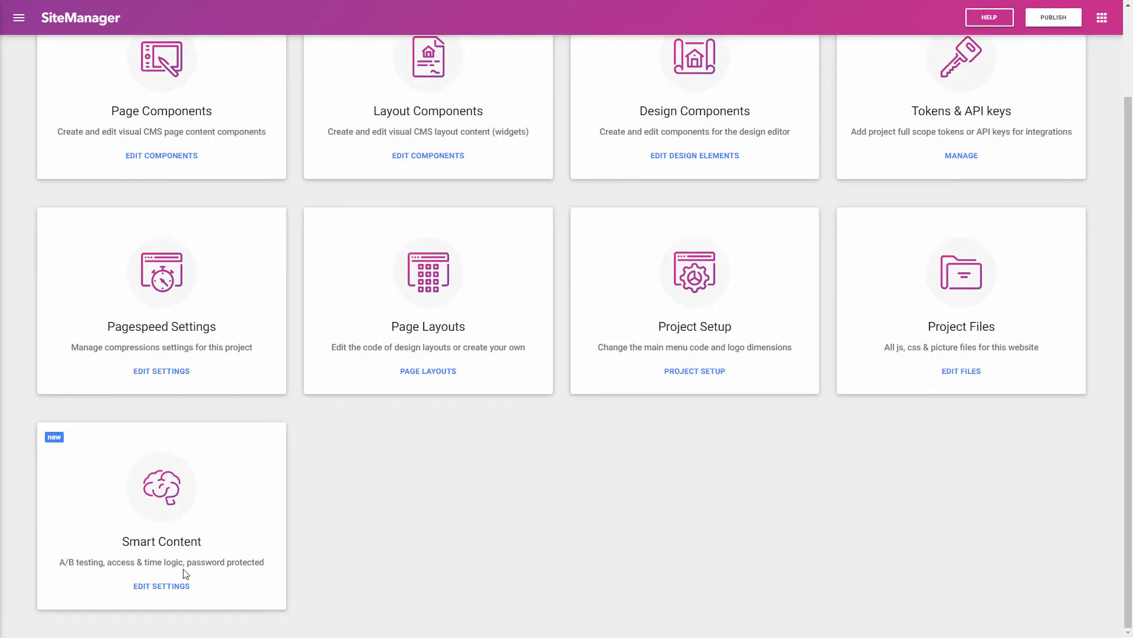
{"action": "left_click", "coordinate": [156, 589]}
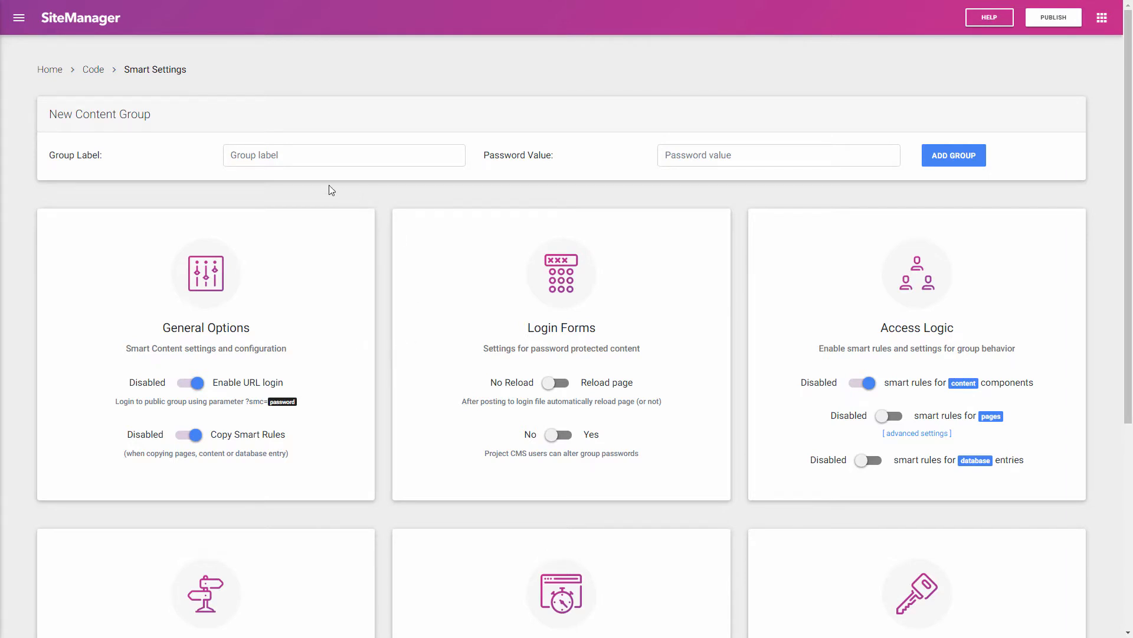
Step: Add a content group named fishermen with its own password
{"action": "left_click", "coordinate": [312, 158]}
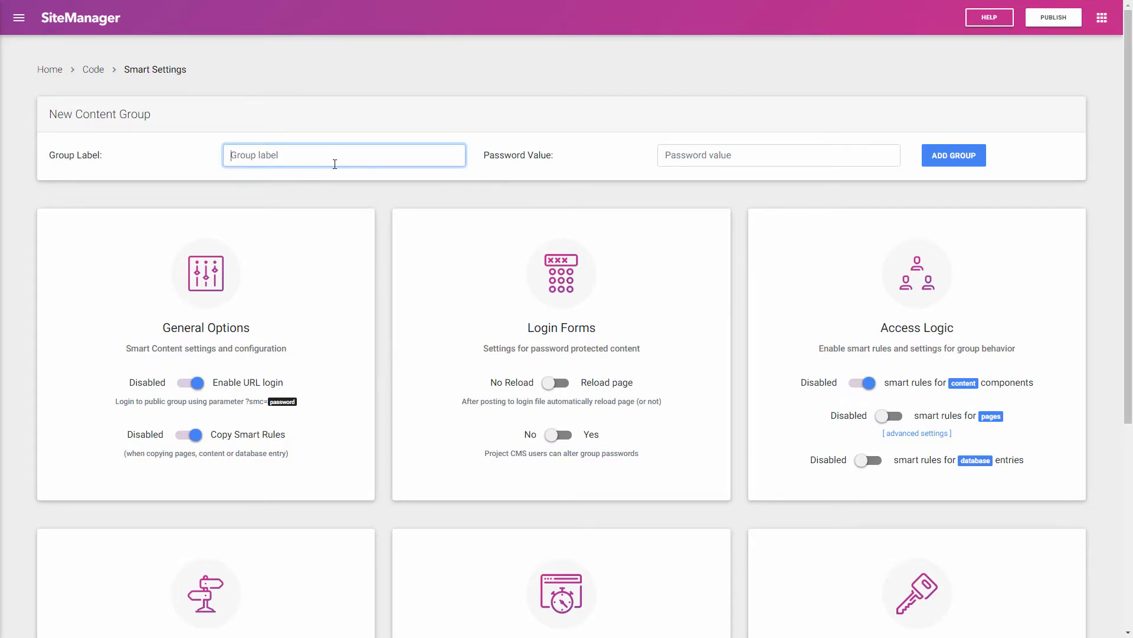
{"action": "type", "text": "fishermen"}
{"action": "left_click", "coordinate": [730, 152]}
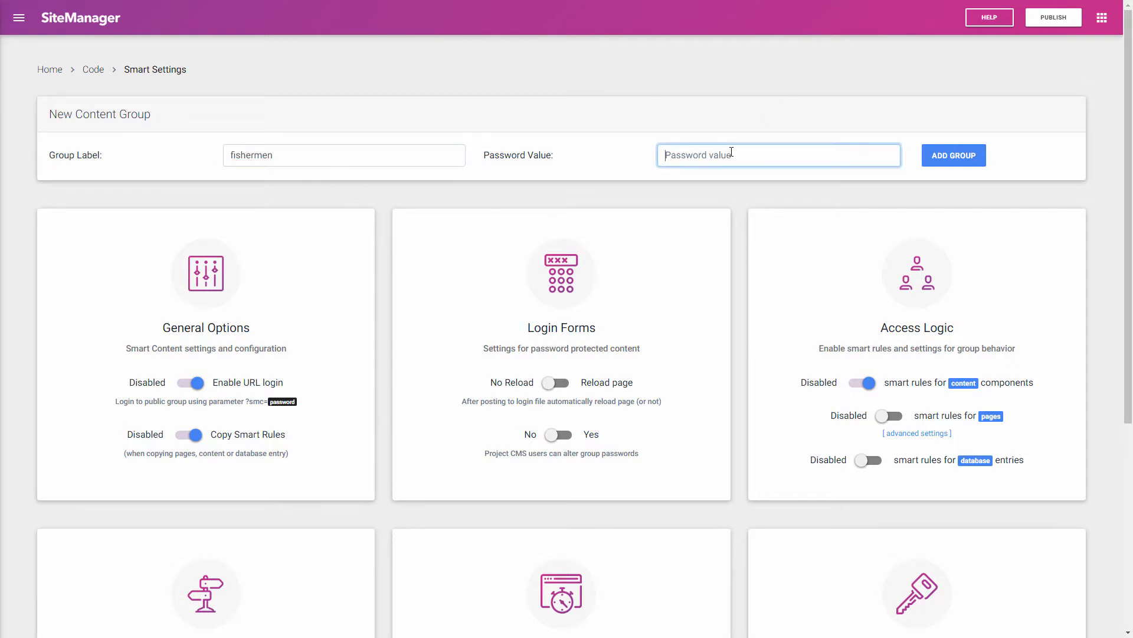
{"action": "type", "text": "fish"}
{"action": "left_click", "coordinate": [940, 154]}
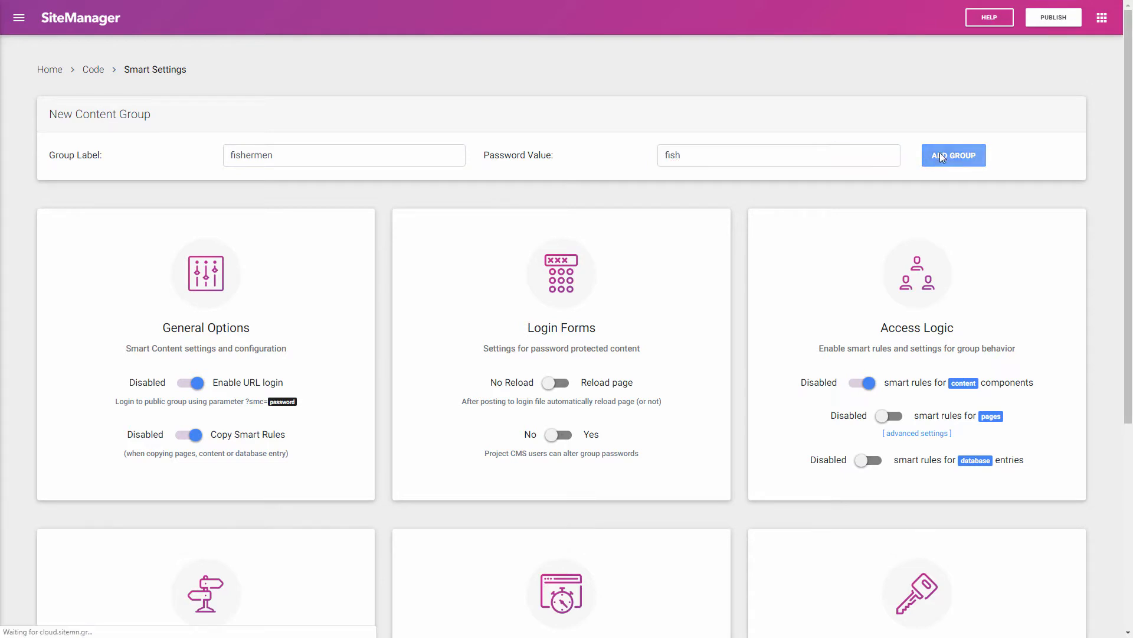
Step: Add a second content group named hikers with its own password
{"action": "left_click", "coordinate": [378, 158]}
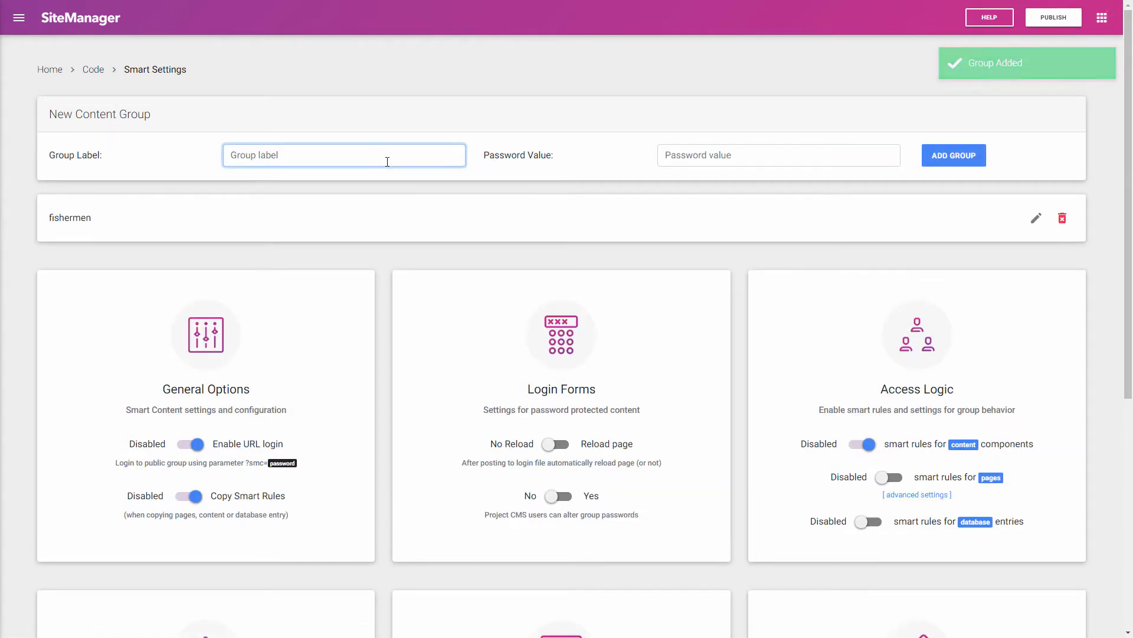
{"action": "type", "text": "hikers"}
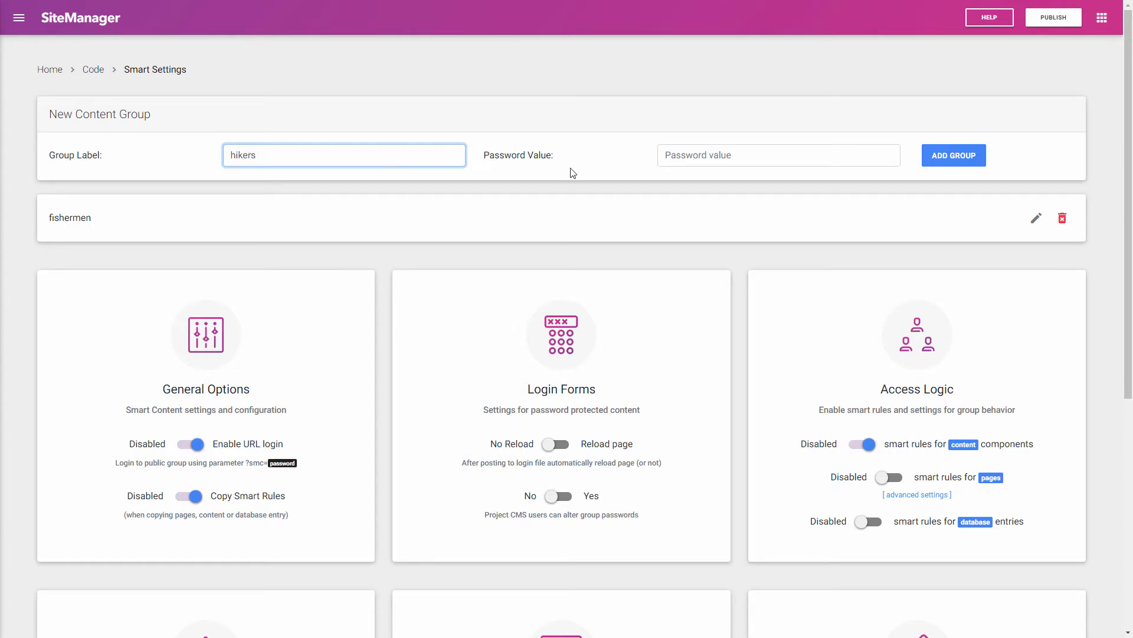
{"action": "left_click", "coordinate": [735, 153]}
{"action": "type", "text": "hike"}
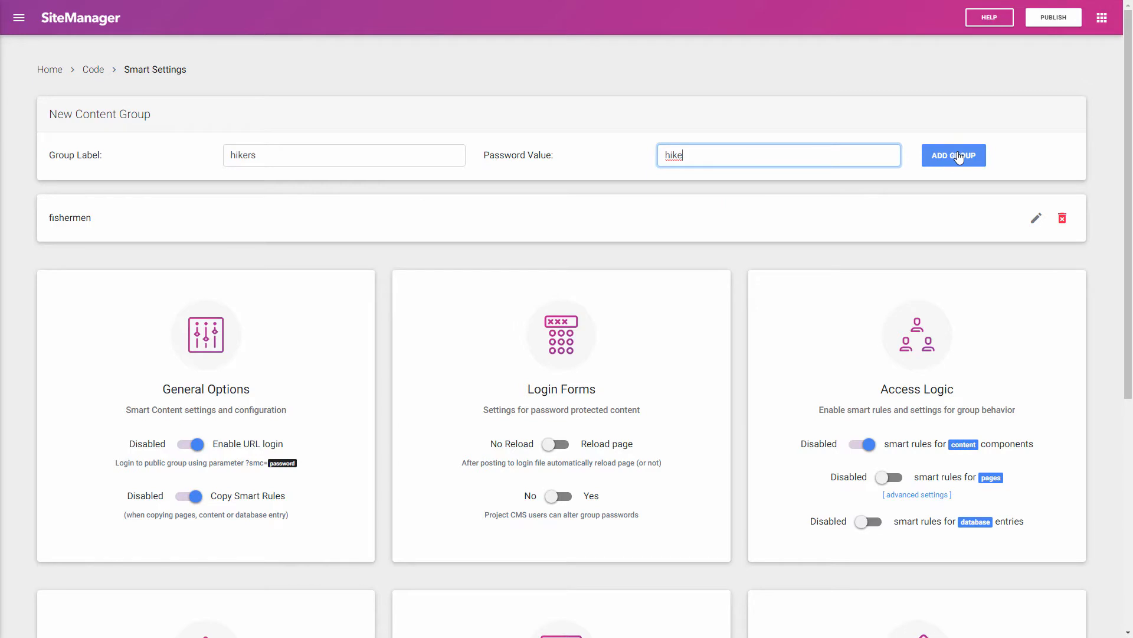
{"action": "left_click", "coordinate": [957, 156]}
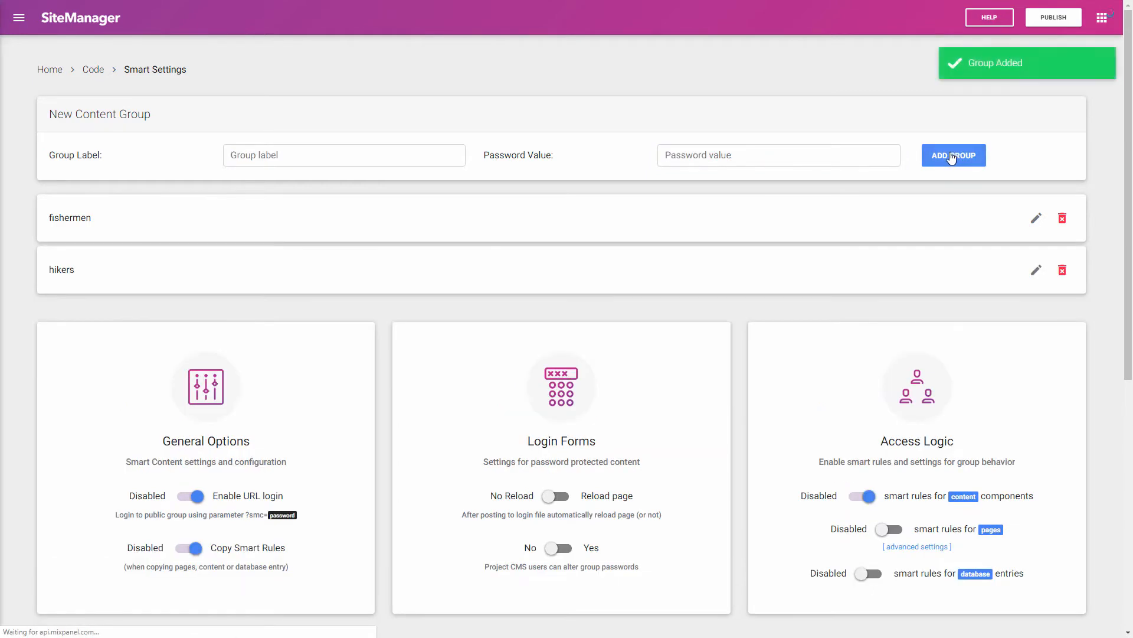
Step: Set the fishermen group to Public password type, Cookie storage and Unique password behaviour
{"action": "left_click", "coordinate": [1037, 220]}
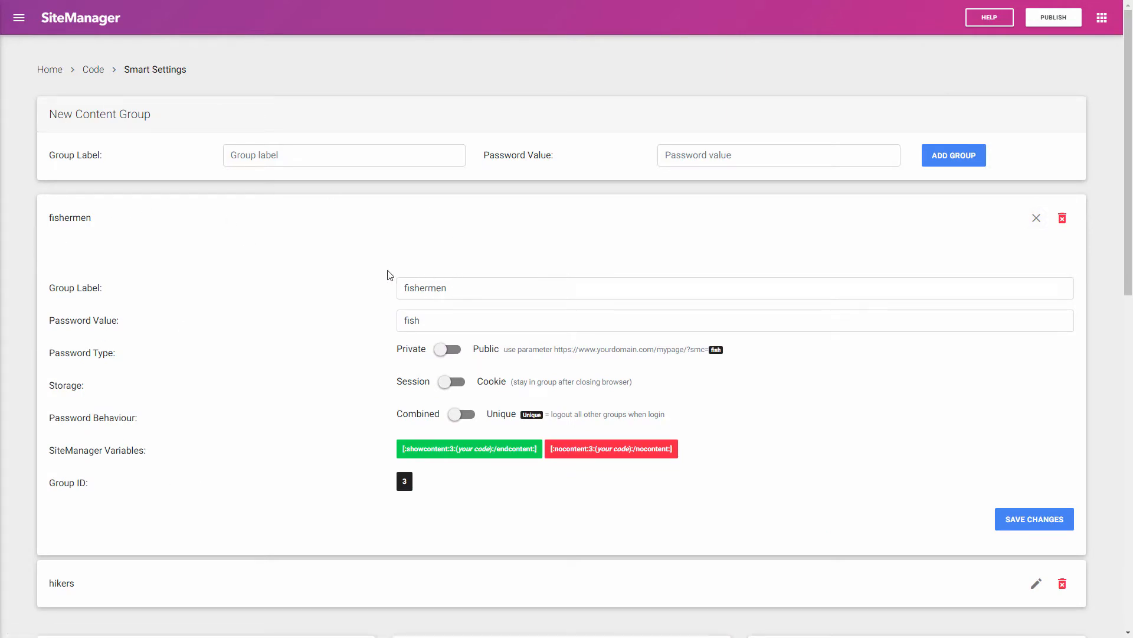
{"action": "left_click", "coordinate": [458, 350]}
{"action": "left_click", "coordinate": [489, 384]}
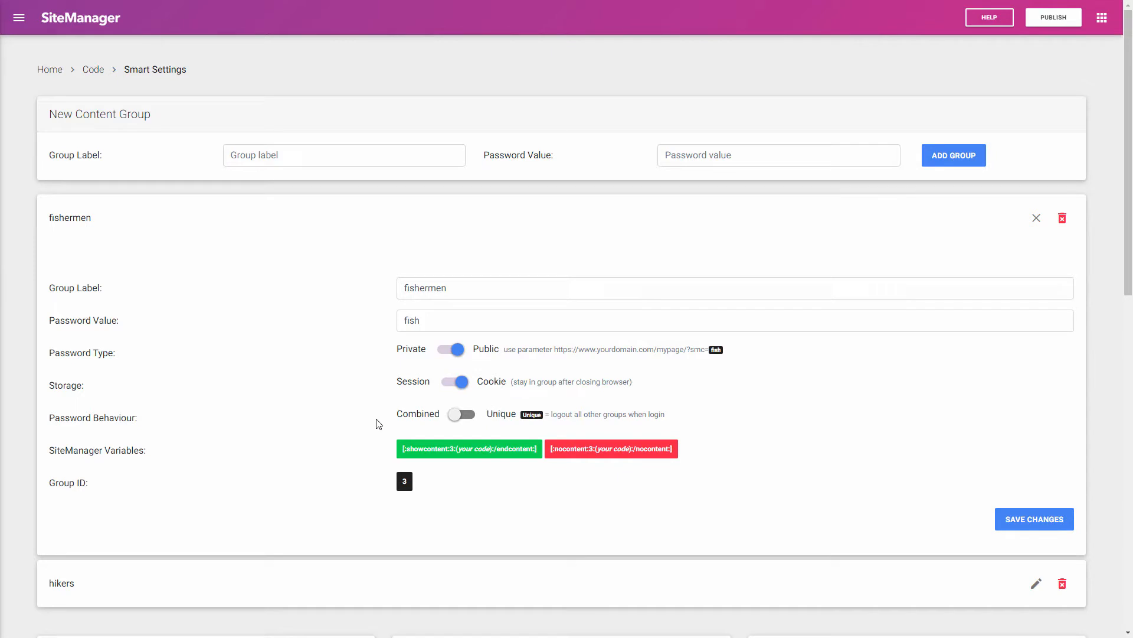
{"action": "left_click", "coordinate": [506, 420]}
{"action": "scroll", "coordinate": [445, 460], "scroll_direction": "down", "scroll_amount": 1}
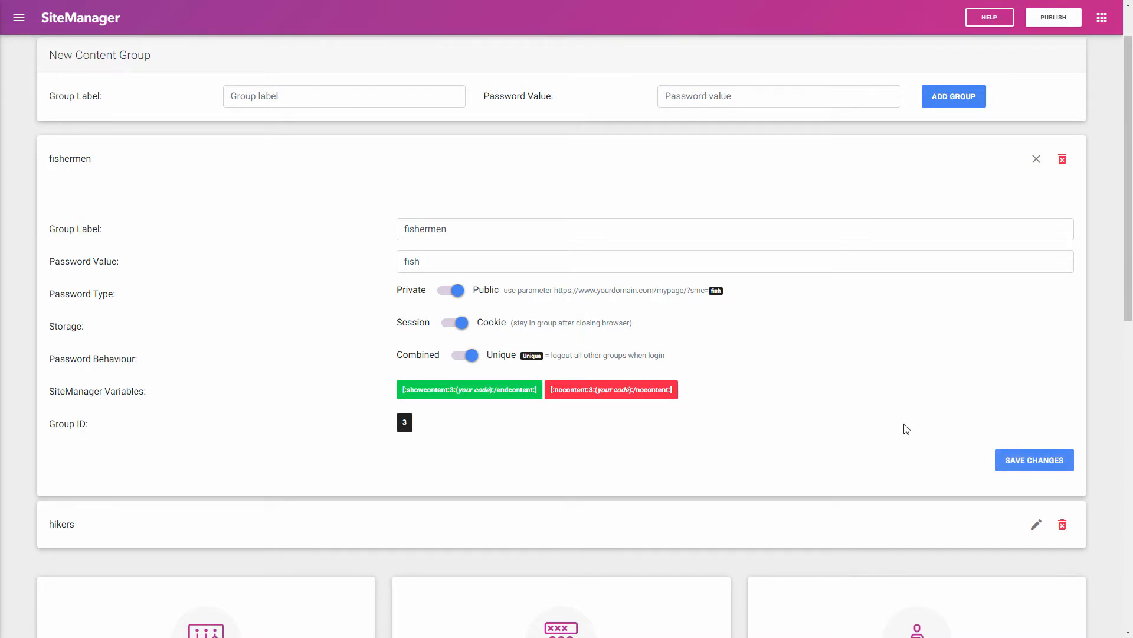
{"action": "left_click", "coordinate": [1034, 524]}
Step: Switch the hikers group to Public, Cookie and Unique, and save the changes
{"action": "scroll", "coordinate": [759, 413], "scroll_direction": "down", "scroll_amount": 4}
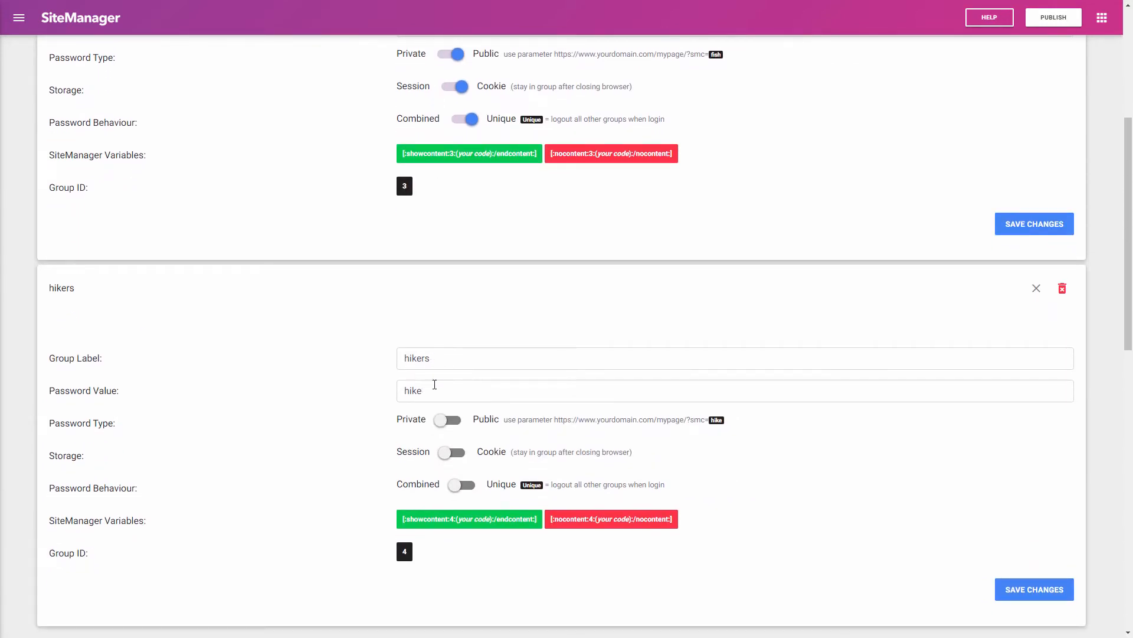
{"action": "scroll", "coordinate": [435, 385], "scroll_direction": "down", "scroll_amount": 2}
{"action": "left_click", "coordinate": [483, 302]}
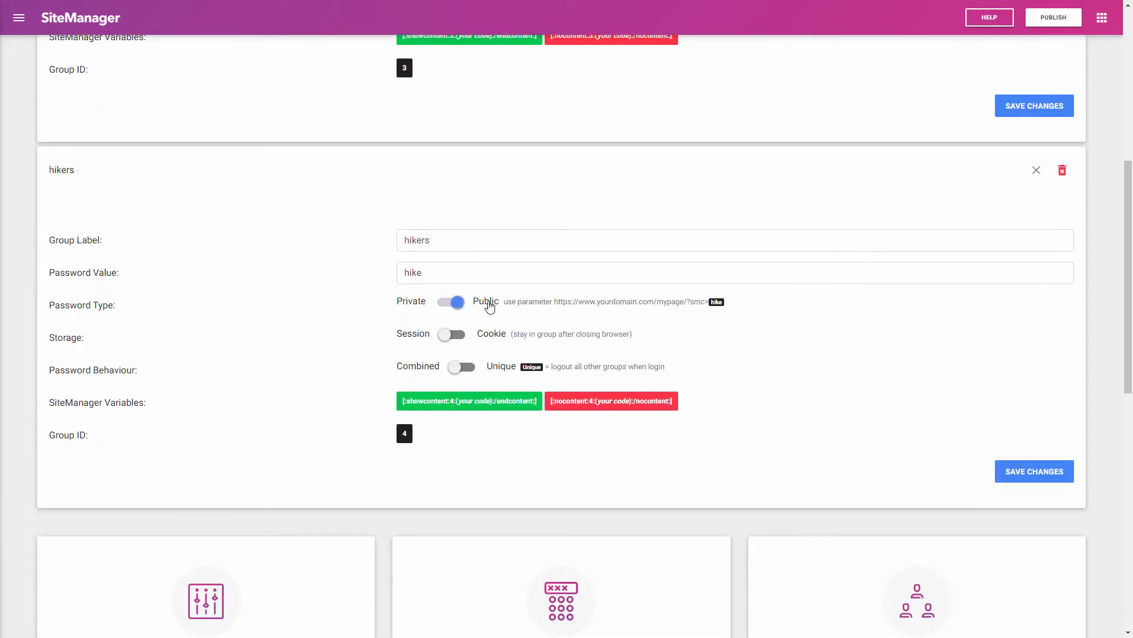
{"action": "left_click", "coordinate": [485, 334]}
{"action": "left_click", "coordinate": [492, 370]}
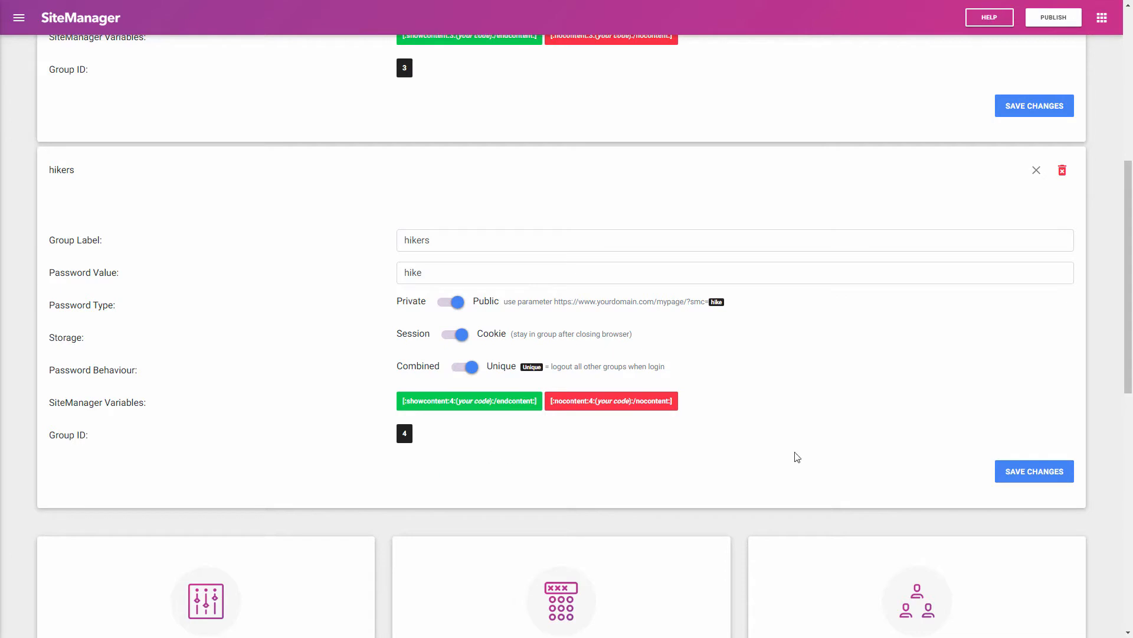
{"action": "left_click", "coordinate": [1029, 474]}
{"action": "scroll", "coordinate": [301, 354], "scroll_direction": "down", "scroll_amount": 3}
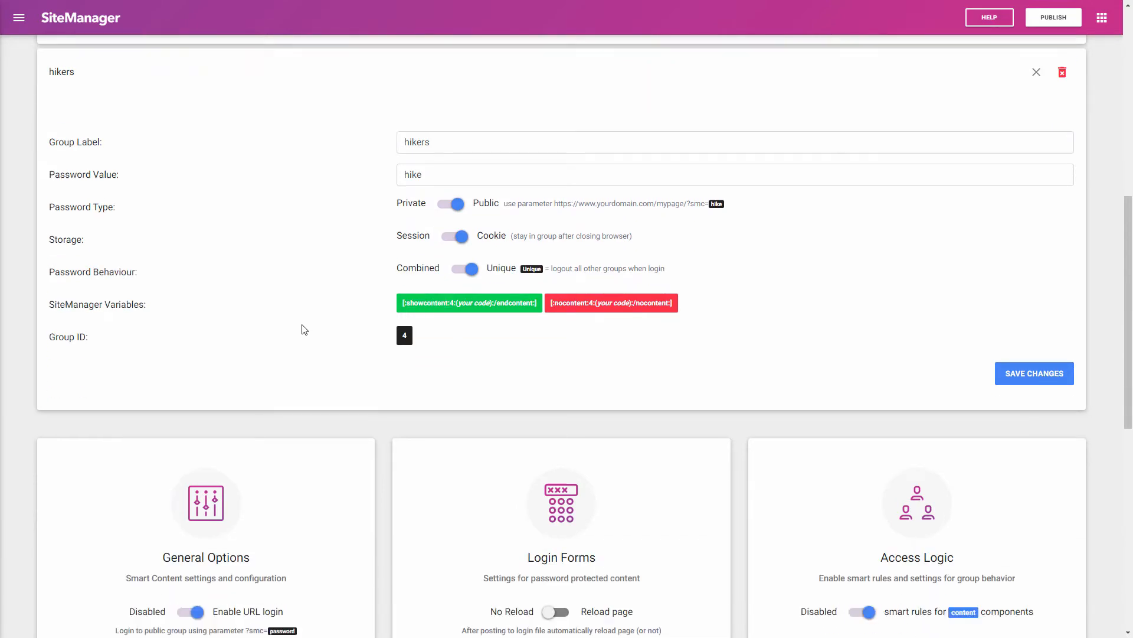
{"action": "scroll", "coordinate": [311, 290], "scroll_direction": "down", "scroll_amount": 3}
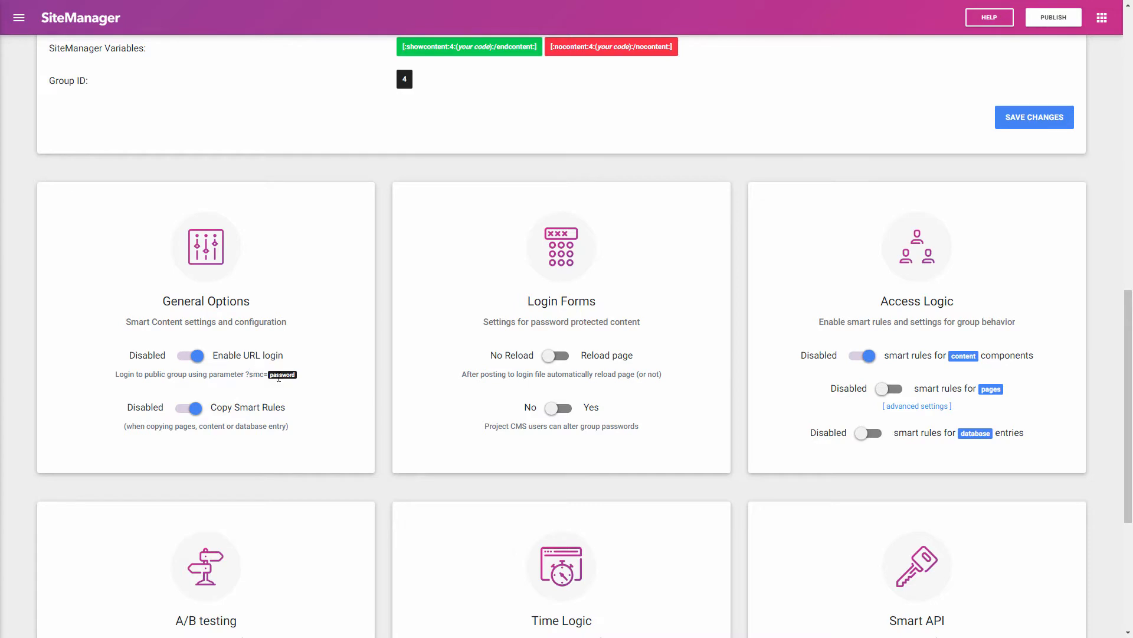
{"action": "scroll", "coordinate": [295, 374], "scroll_direction": "up", "scroll_amount": 2}
{"action": "scroll", "coordinate": [284, 384], "scroll_direction": "down", "scroll_amount": 1}
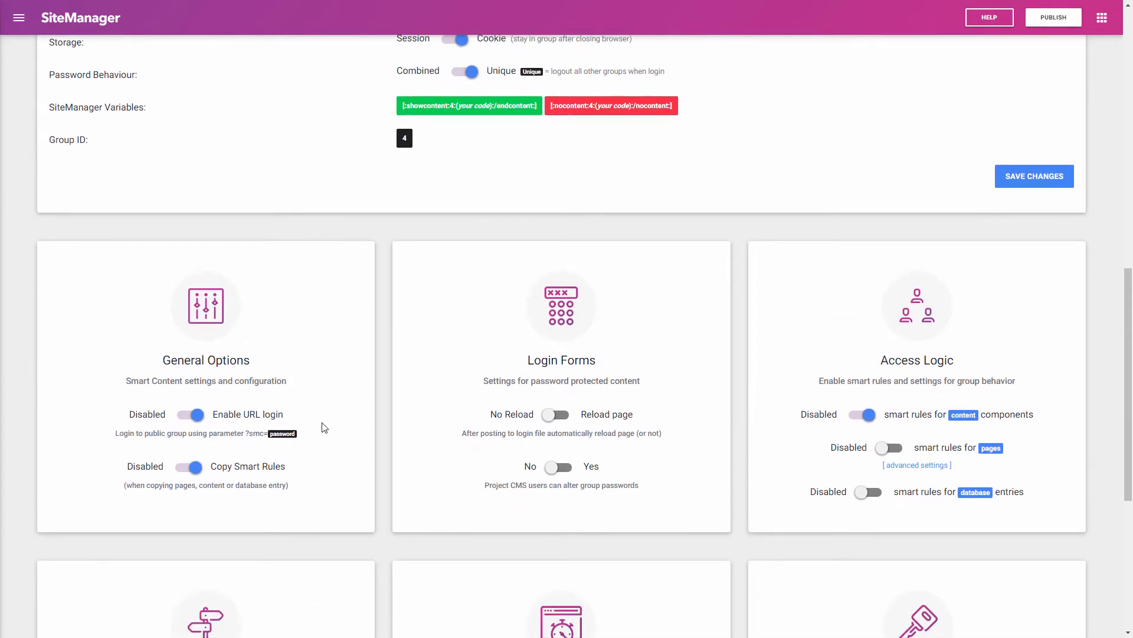
{"action": "scroll", "coordinate": [242, 360], "scroll_direction": "down", "scroll_amount": 2}
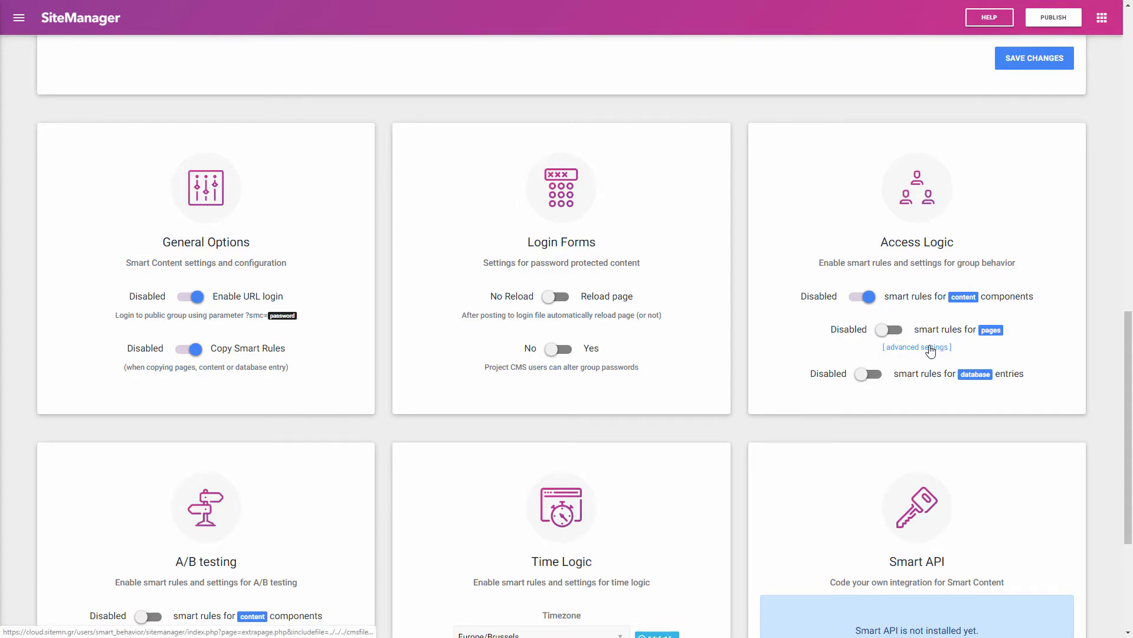
{"action": "left_click", "coordinate": [931, 350]}
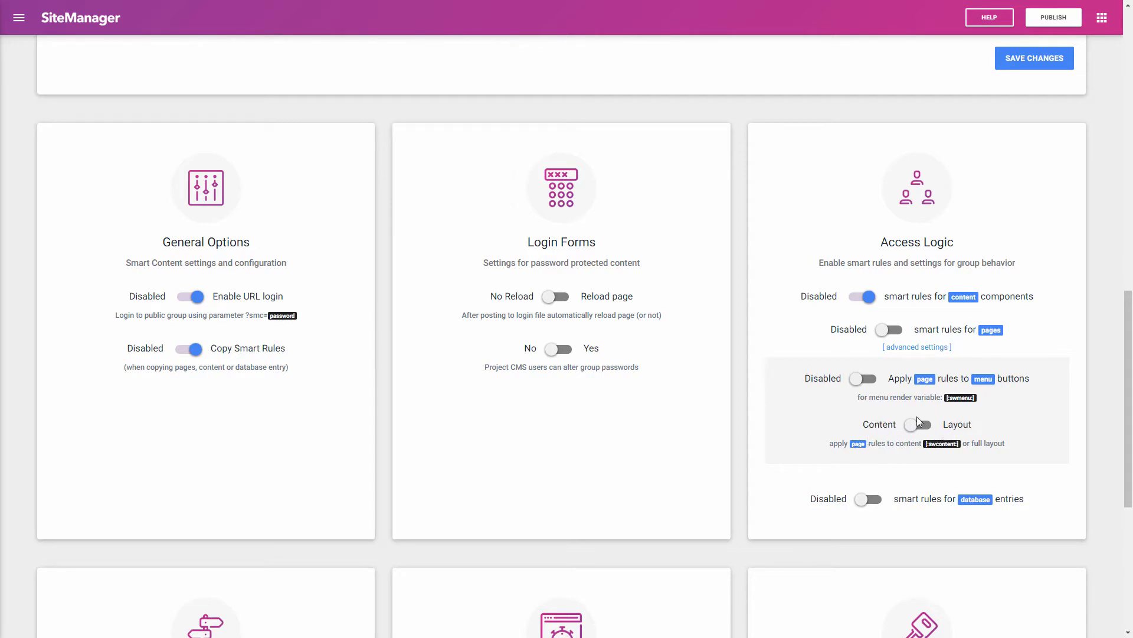
{"action": "left_click", "coordinate": [912, 348]}
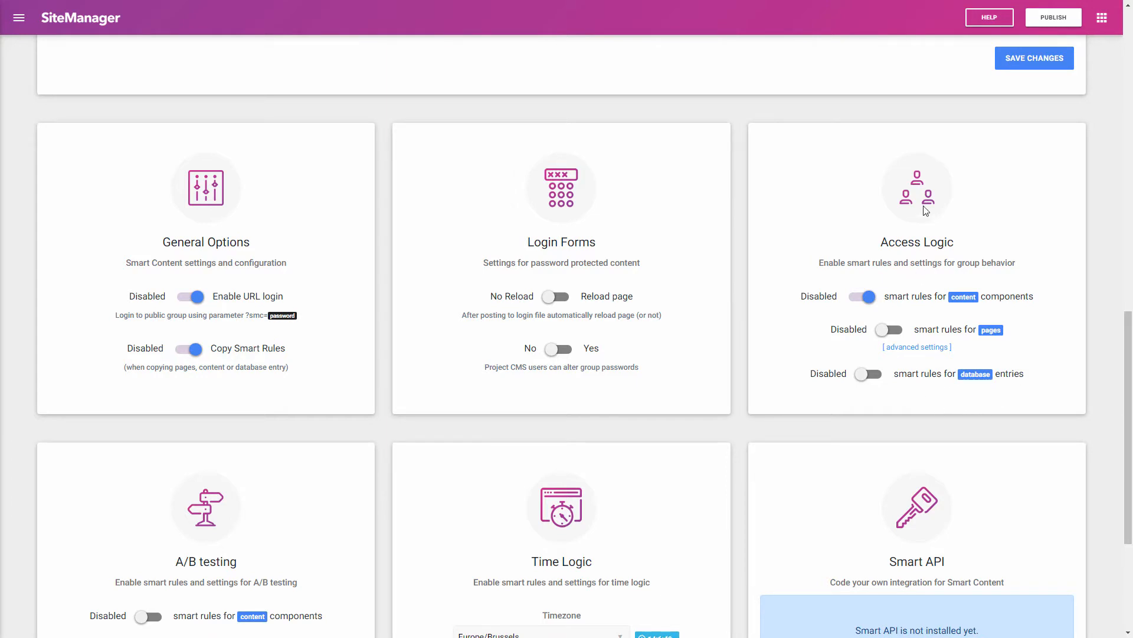
{"action": "scroll", "coordinate": [868, 374], "scroll_direction": "down", "scroll_amount": 3}
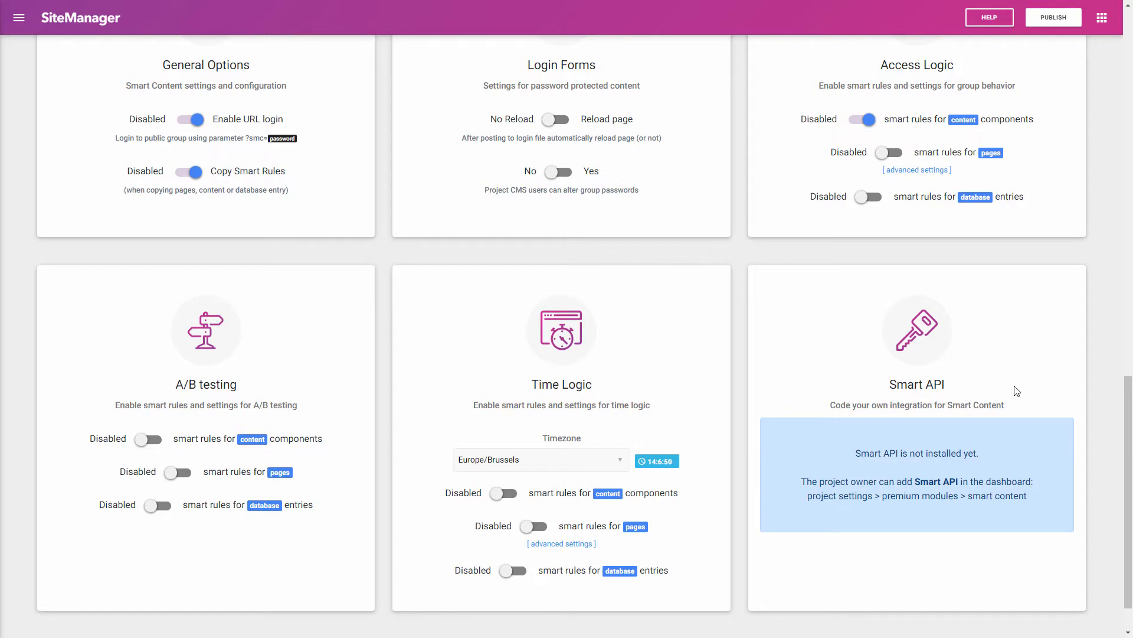
{"action": "scroll", "coordinate": [983, 395], "scroll_direction": "down", "scroll_amount": 1}
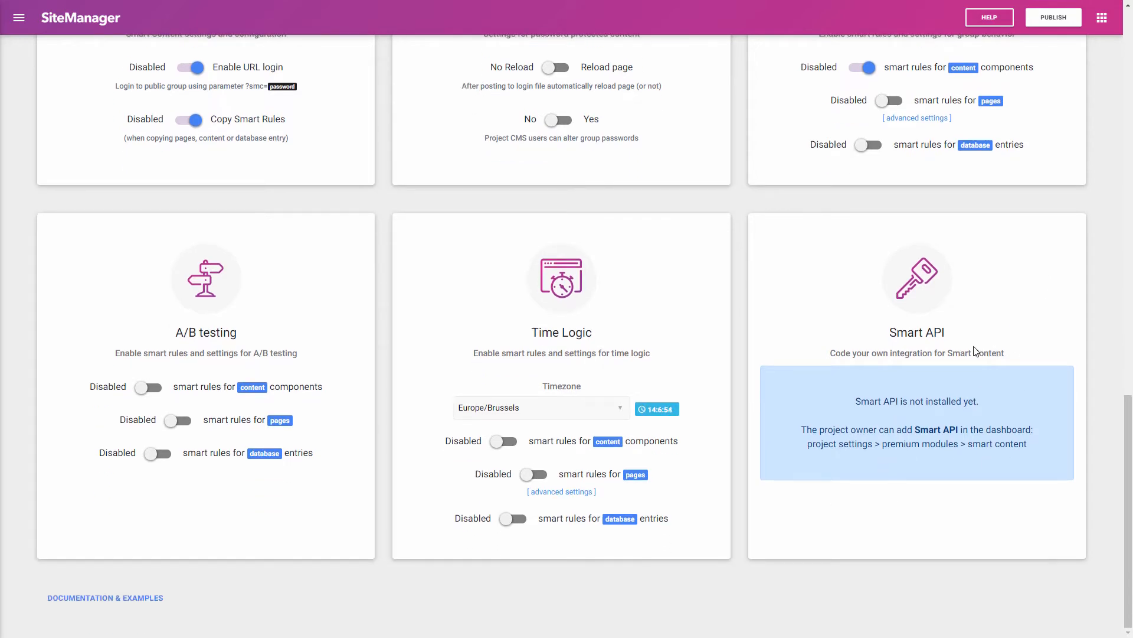
{"action": "scroll", "coordinate": [926, 413], "scroll_direction": "up", "scroll_amount": 20}
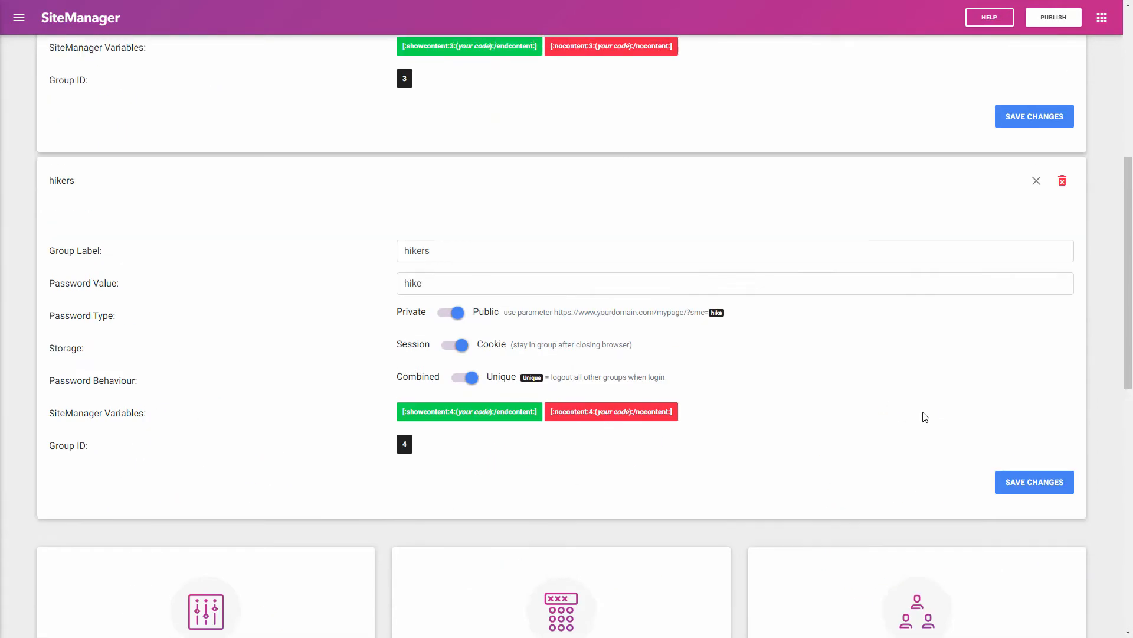
Step: Glance at the Help panel, close it, and launch the Content Application
{"action": "left_click", "coordinate": [998, 21]}
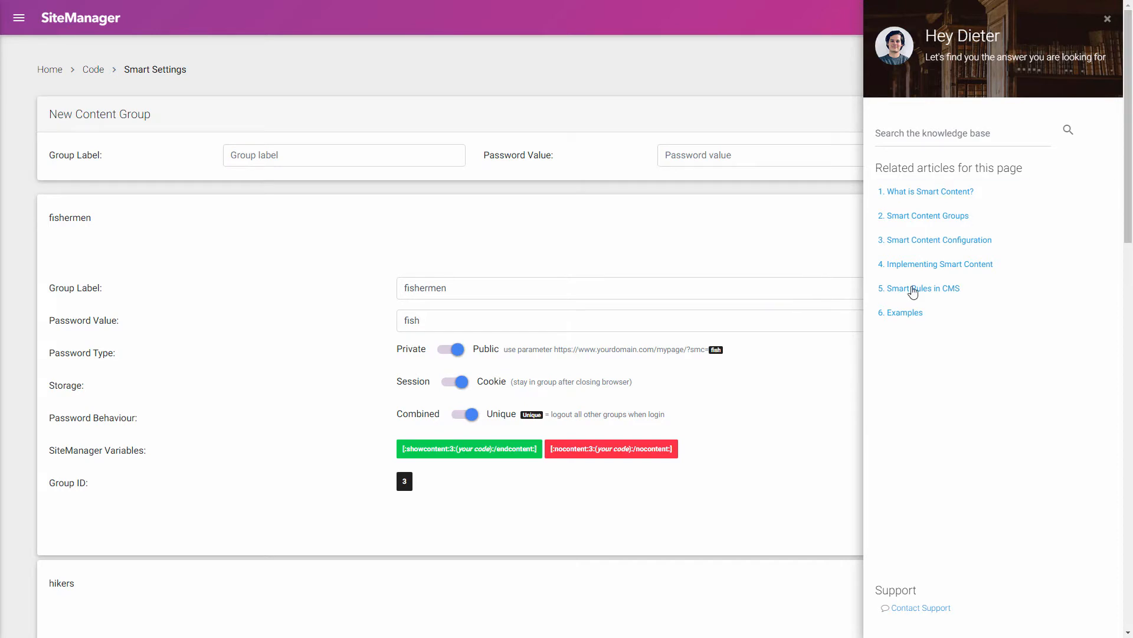
{"action": "left_click", "coordinate": [1108, 21]}
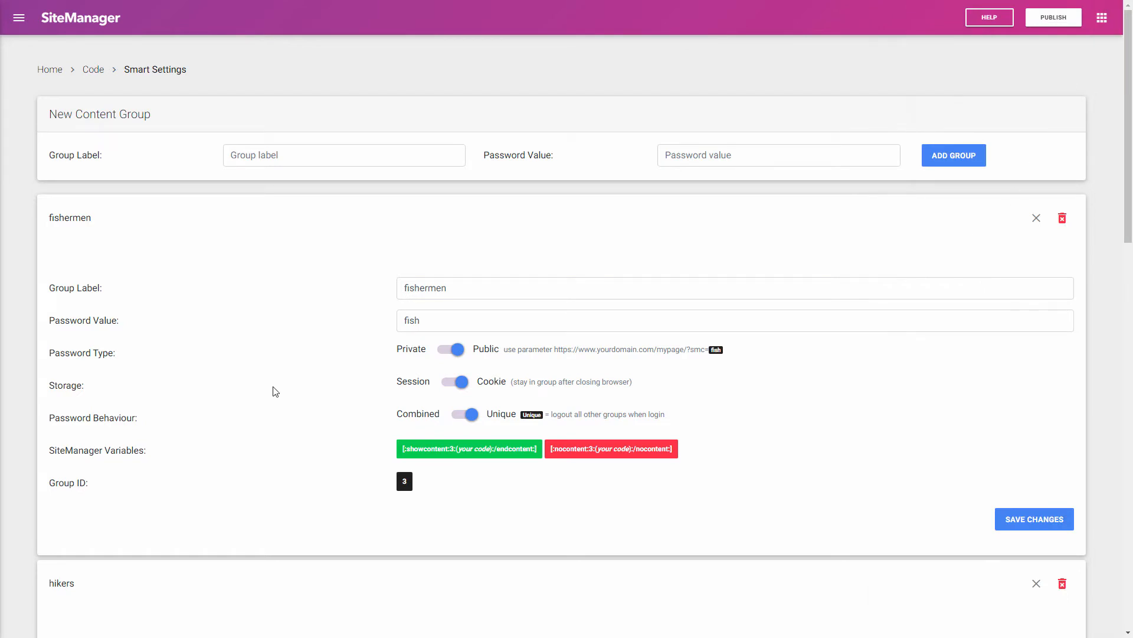
{"action": "scroll", "coordinate": [301, 353], "scroll_direction": "down", "scroll_amount": 10}
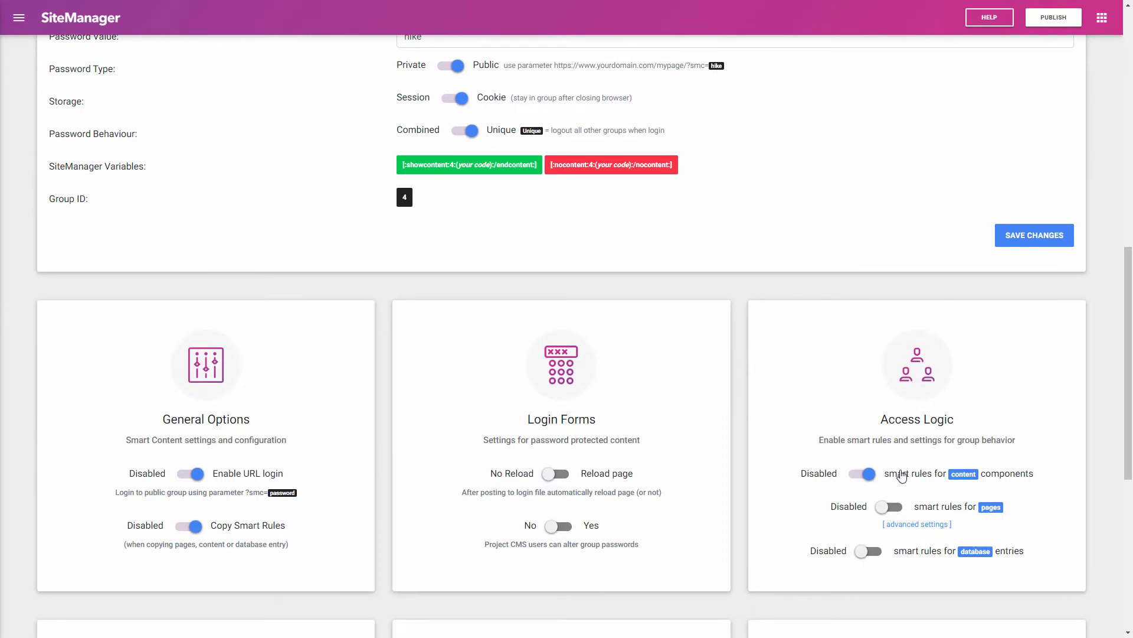
{"action": "scroll", "coordinate": [898, 472], "scroll_direction": "up", "scroll_amount": 10}
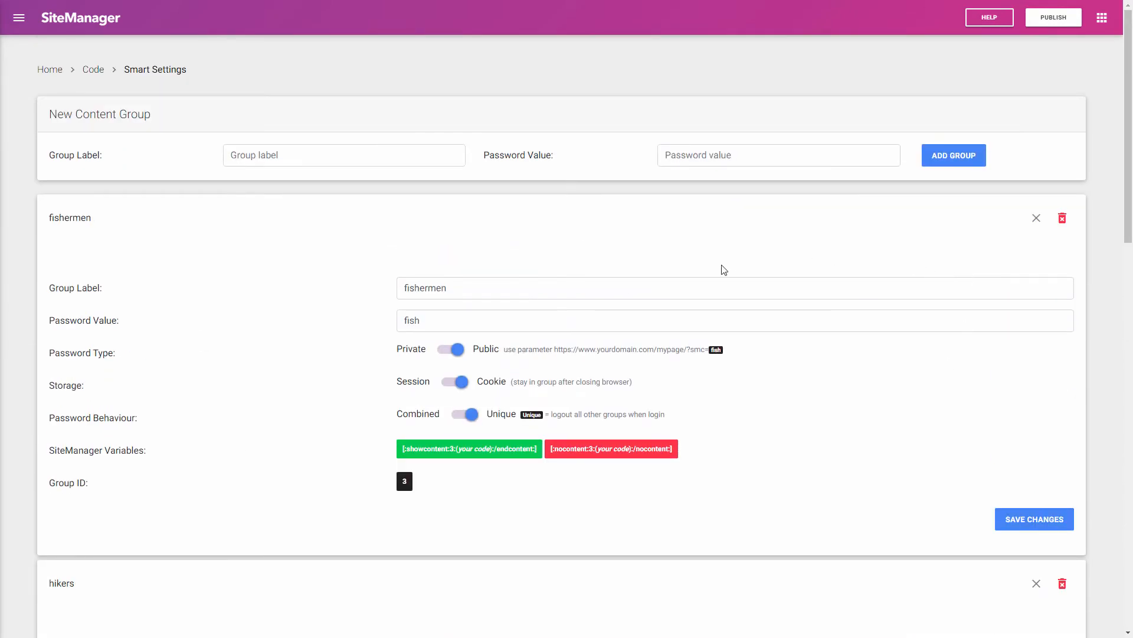
{"action": "left_click", "coordinate": [1102, 17]}
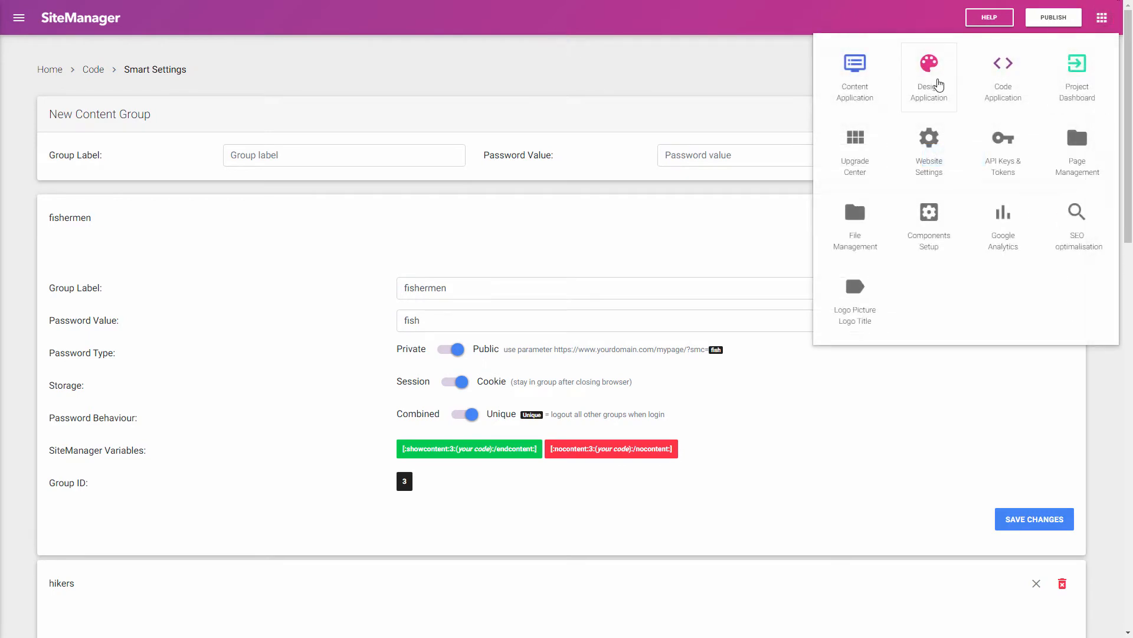
{"action": "left_click", "coordinate": [856, 84]}
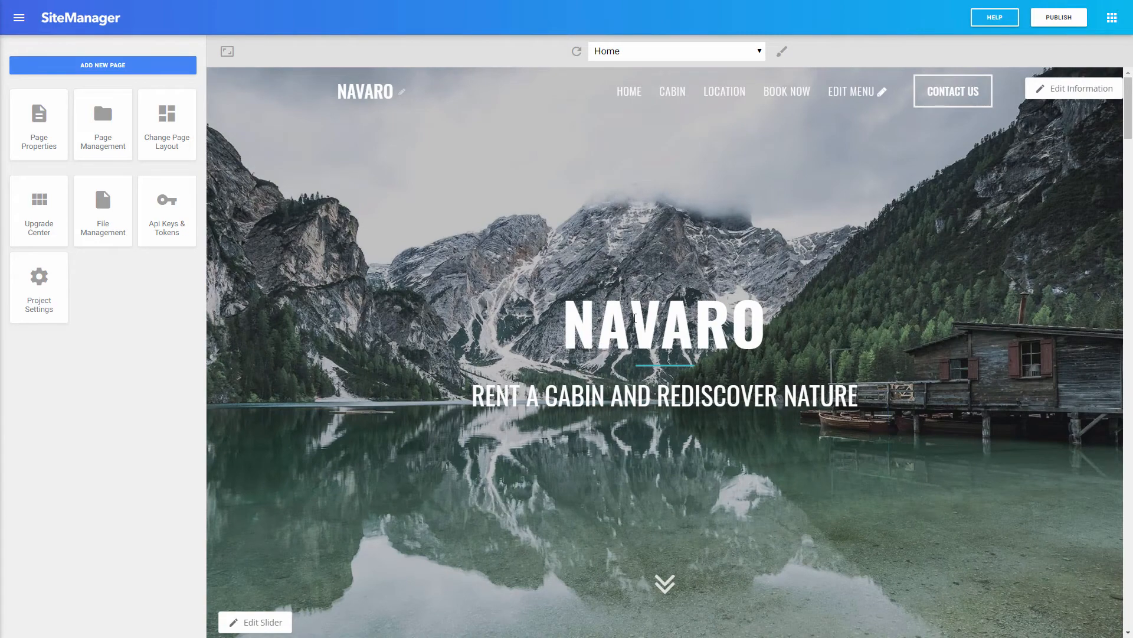
Step: Scroll through the Home page to review the general cabin, fishing and hiking Booking sections
{"action": "scroll", "coordinate": [626, 307], "scroll_direction": "down", "scroll_amount": 7}
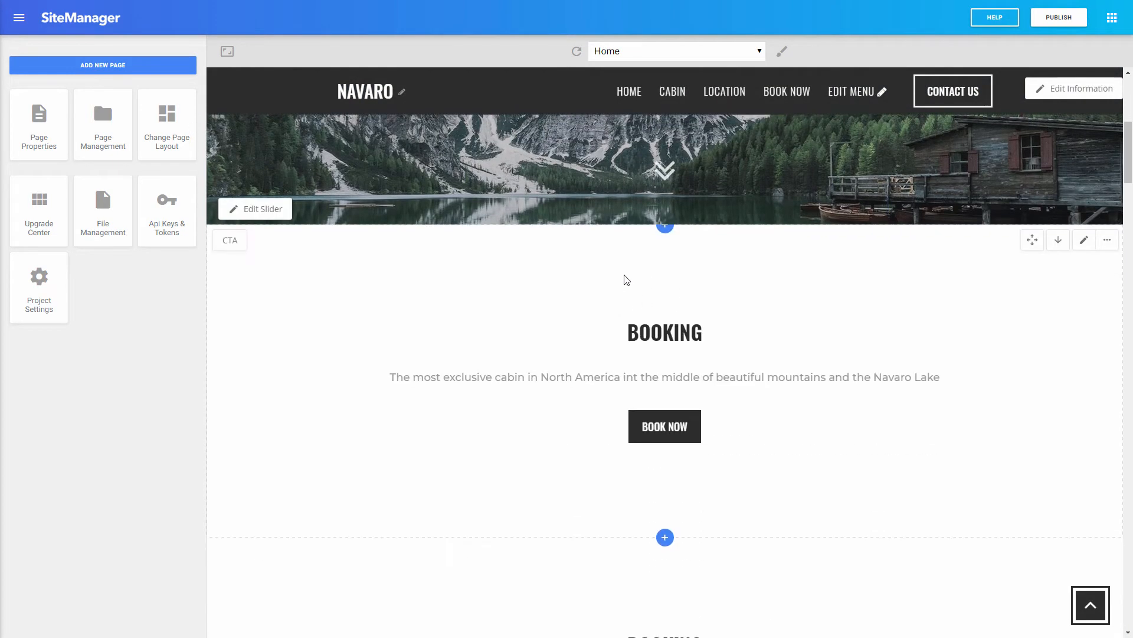
{"action": "scroll", "coordinate": [526, 420], "scroll_direction": "down", "scroll_amount": 8}
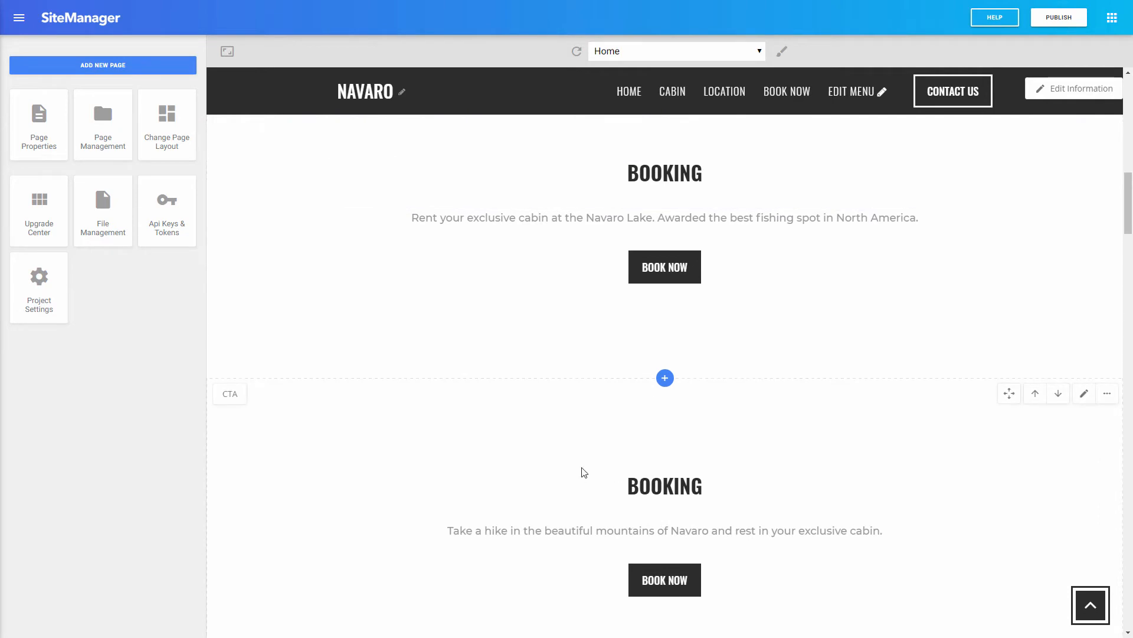
{"action": "scroll", "coordinate": [581, 475], "scroll_direction": "down", "scroll_amount": 6}
{"action": "scroll", "coordinate": [589, 458], "scroll_direction": "up", "scroll_amount": 14}
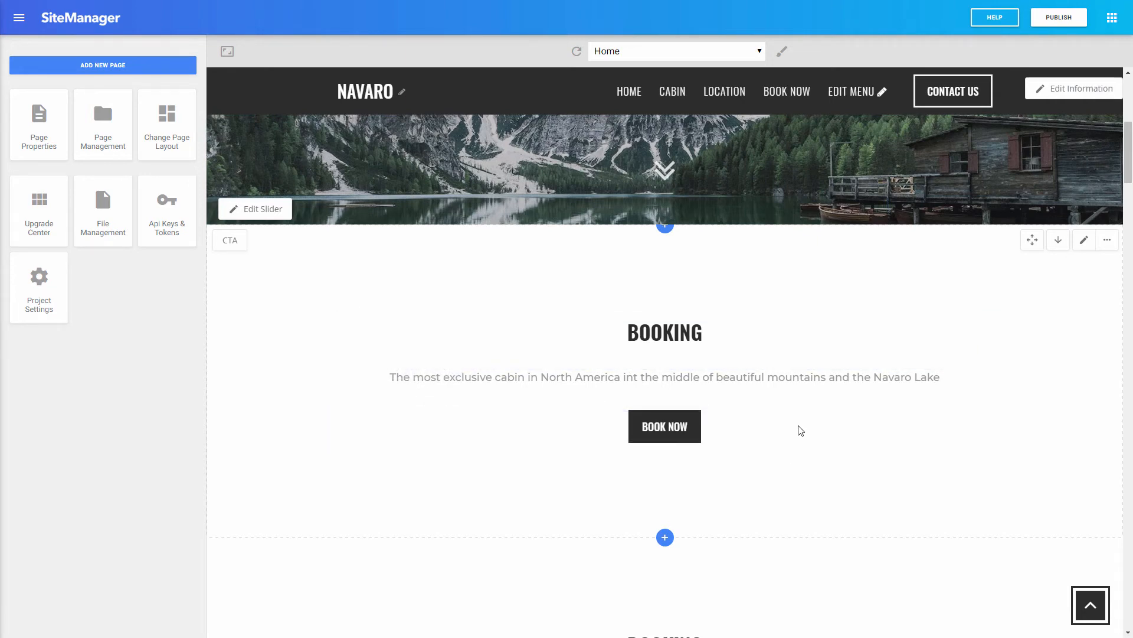
{"action": "scroll", "coordinate": [732, 377], "scroll_direction": "down", "scroll_amount": 5}
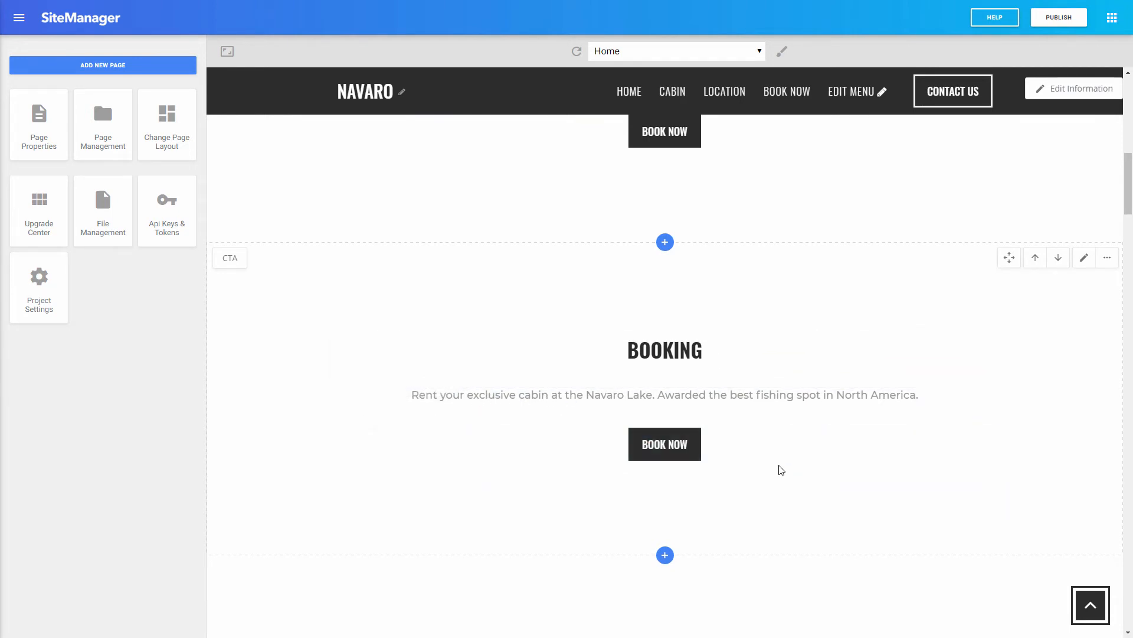
{"action": "scroll", "coordinate": [767, 463], "scroll_direction": "down", "scroll_amount": 4}
{"action": "scroll", "coordinate": [762, 458], "scroll_direction": "up", "scroll_amount": 4}
{"action": "scroll", "coordinate": [759, 431], "scroll_direction": "down", "scroll_amount": 4}
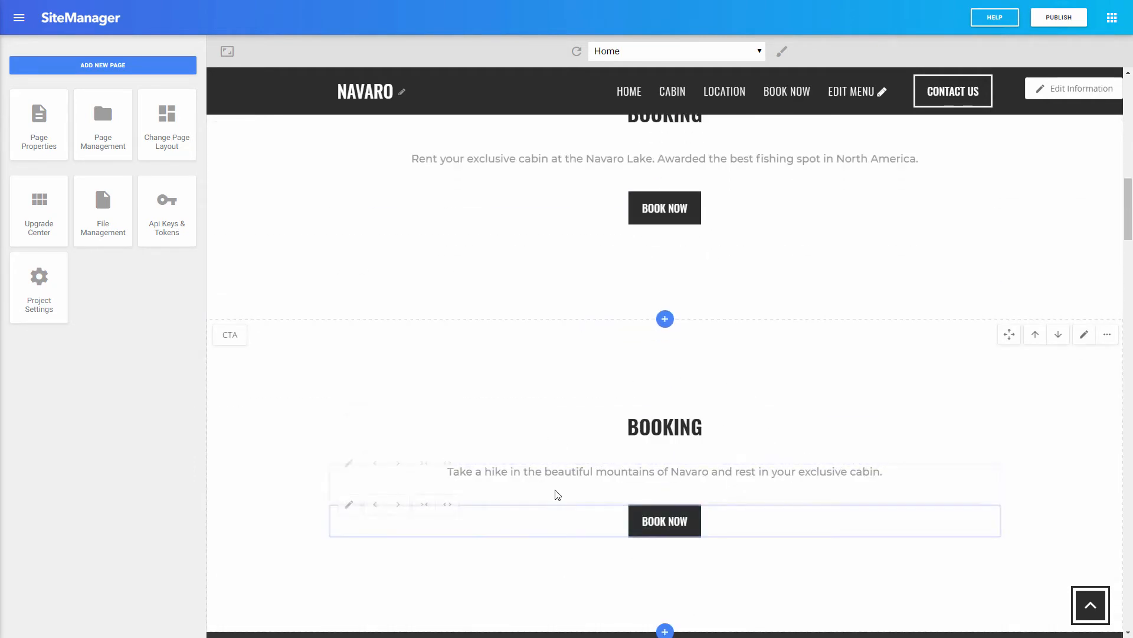
{"action": "scroll", "coordinate": [727, 489], "scroll_direction": "up", "scroll_amount": 4}
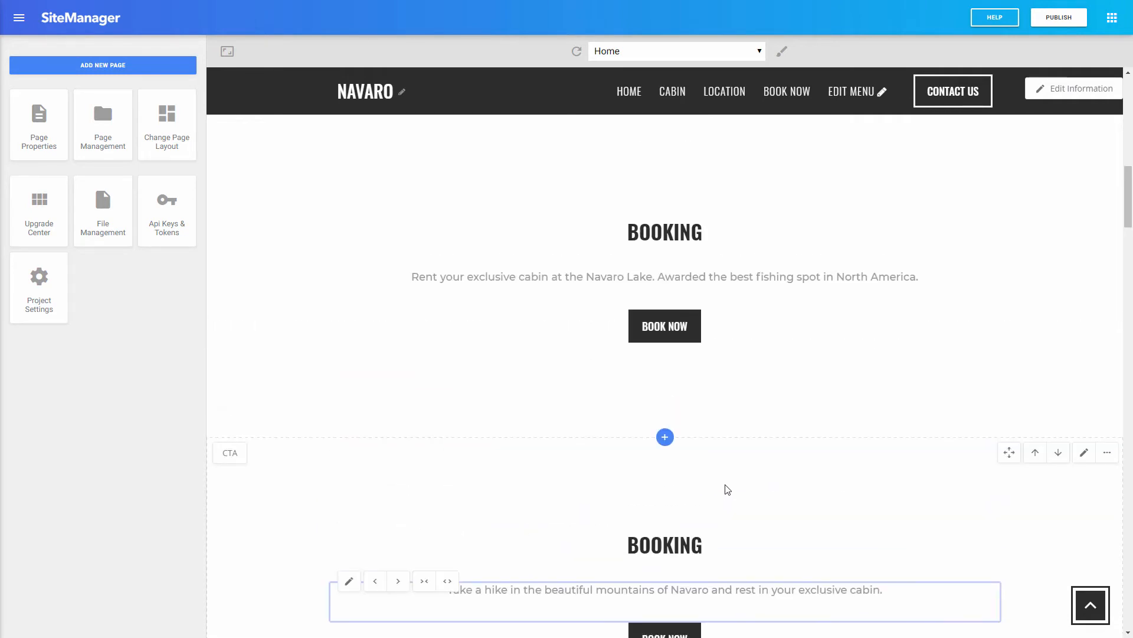
{"action": "scroll", "coordinate": [726, 488], "scroll_direction": "up", "scroll_amount": 5}
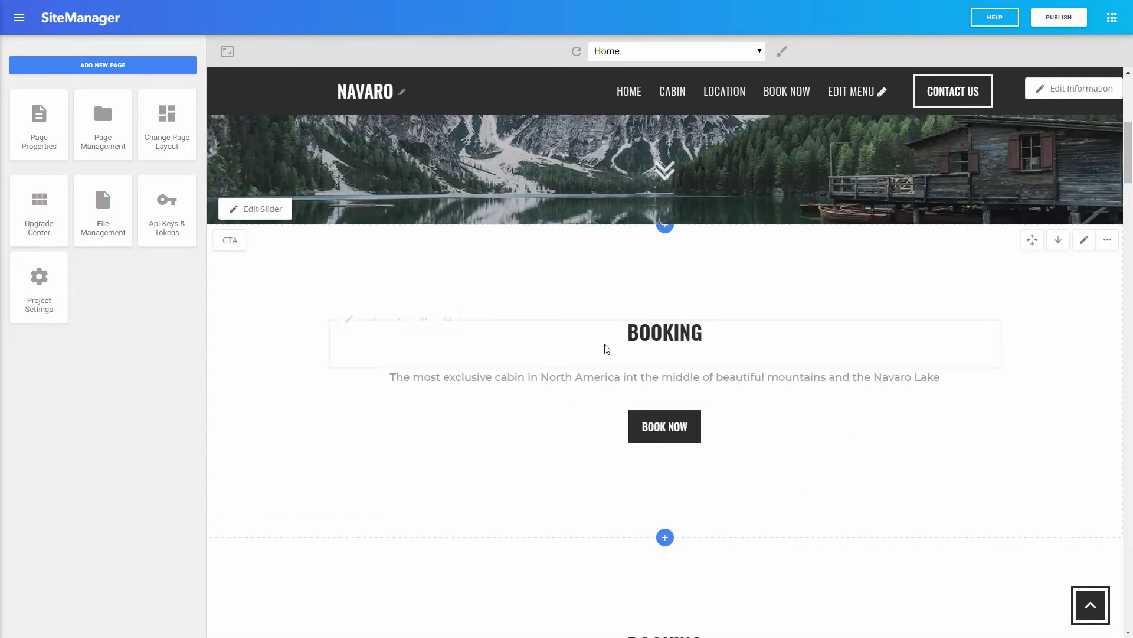
{"action": "scroll", "coordinate": [578, 454], "scroll_direction": "down", "scroll_amount": 3}
{"action": "scroll", "coordinate": [578, 454], "scroll_direction": "down", "scroll_amount": 2}
{"action": "scroll", "coordinate": [575, 451], "scroll_direction": "up", "scroll_amount": 4}
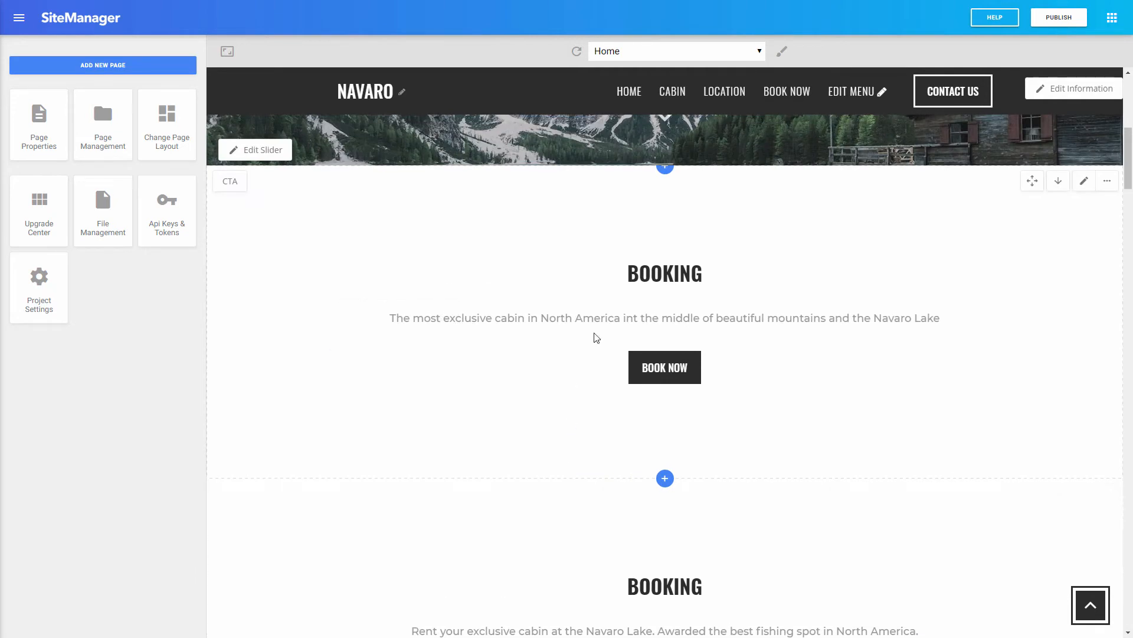
{"action": "scroll", "coordinate": [509, 472], "scroll_direction": "down", "scroll_amount": 9}
{"action": "scroll", "coordinate": [506, 494], "scroll_direction": "up", "scroll_amount": 7}
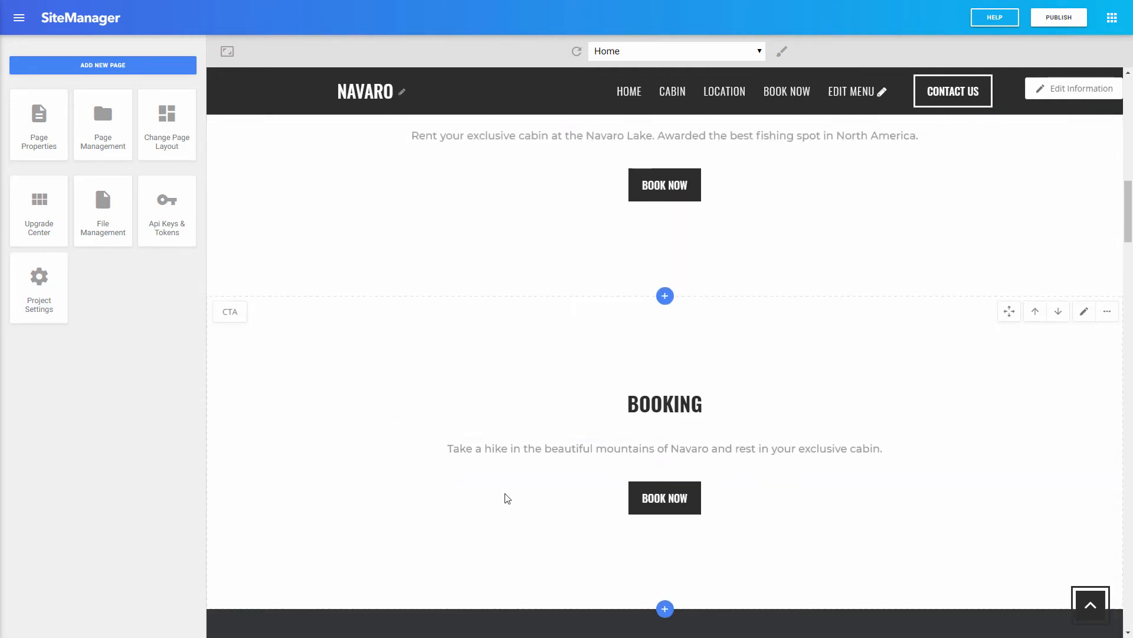
{"action": "scroll", "coordinate": [503, 490], "scroll_direction": "up", "scroll_amount": 5}
{"action": "scroll", "coordinate": [539, 458], "scroll_direction": "down", "scroll_amount": 3}
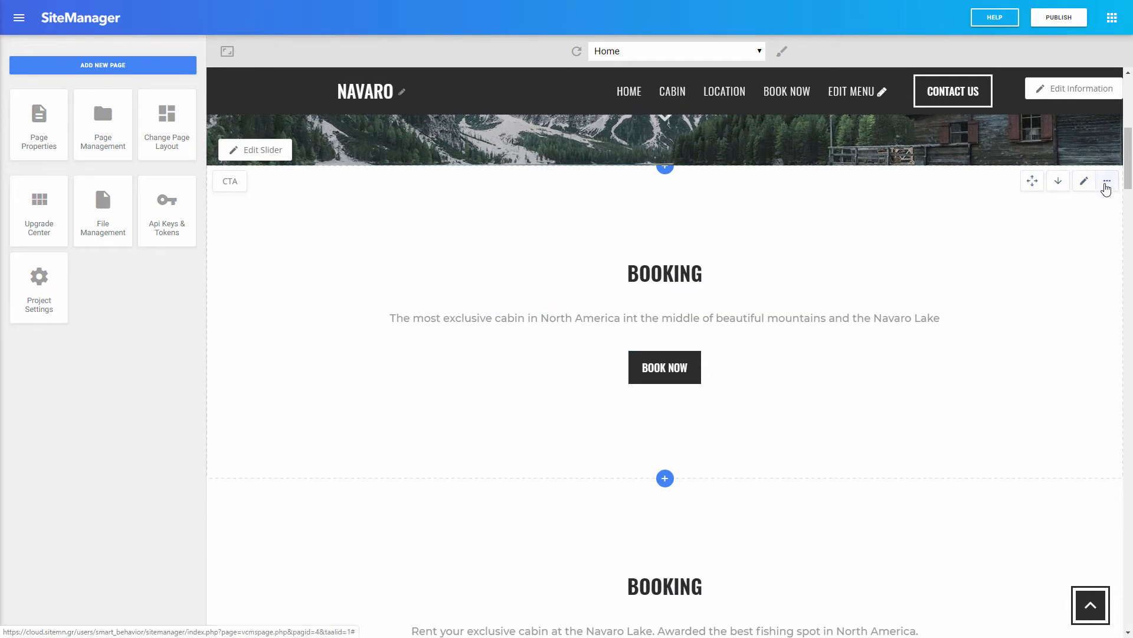
Step: In the first Booking section's properties, add a 'NOT in group' smart rule for fishermen
{"action": "left_click", "coordinate": [1106, 182]}
{"action": "left_click", "coordinate": [1057, 210]}
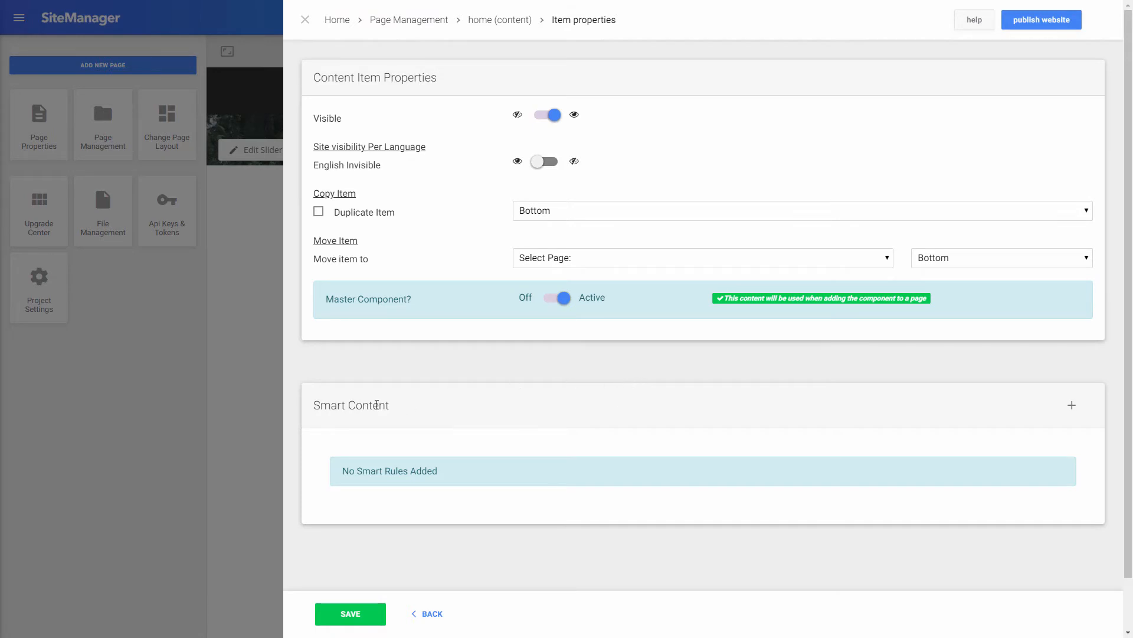
{"action": "left_click", "coordinate": [1072, 405]}
{"action": "left_click", "coordinate": [1072, 405]}
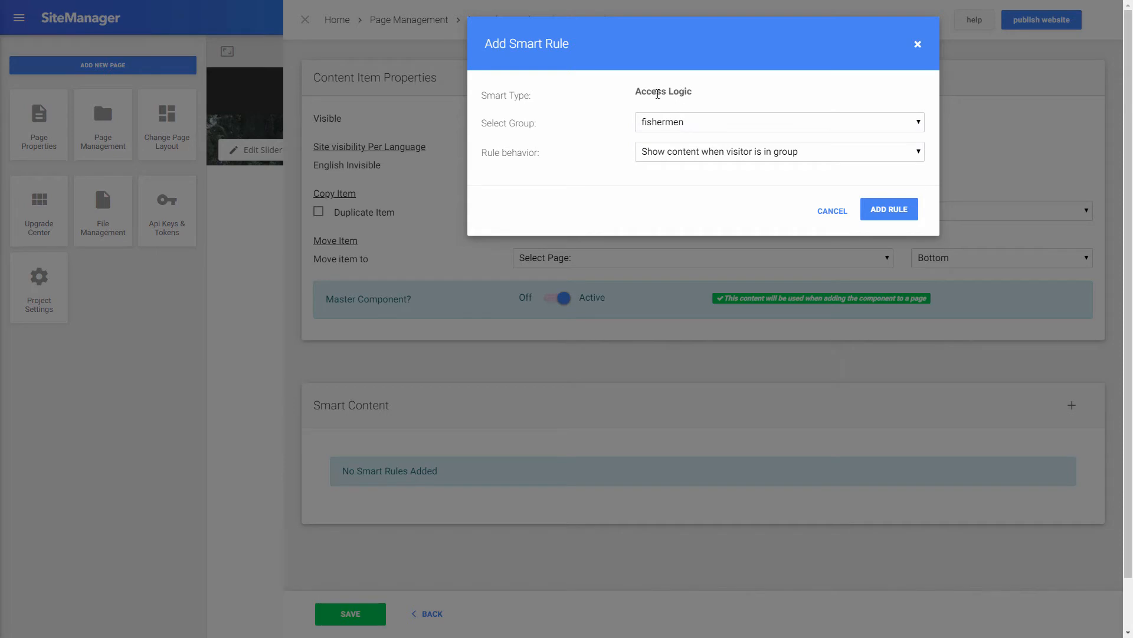
{"action": "left_click", "coordinate": [679, 155]}
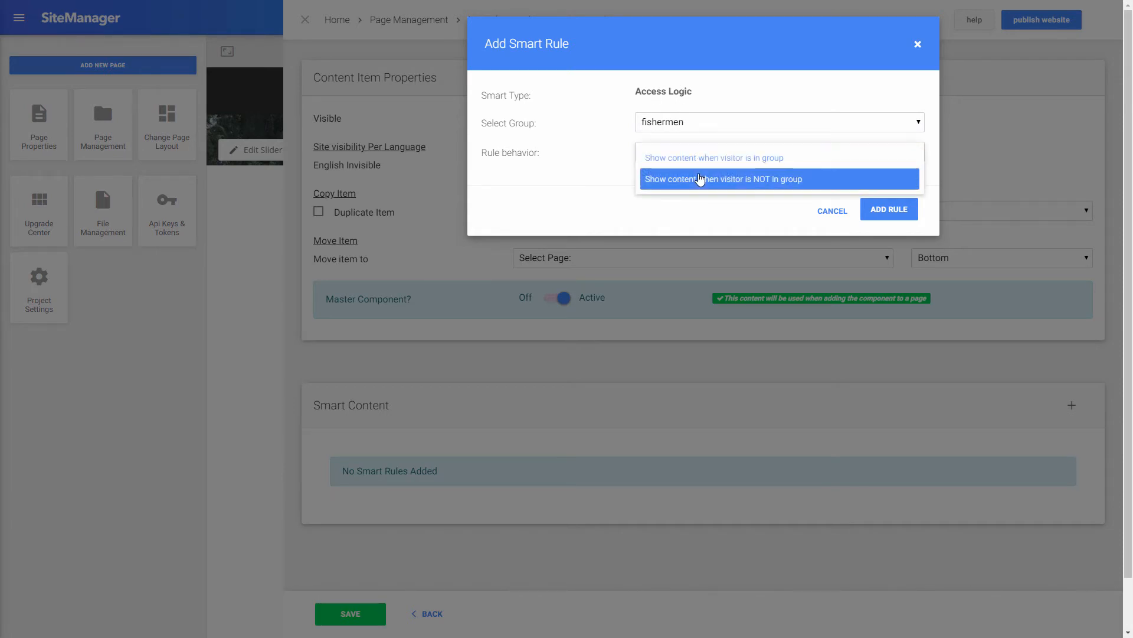
{"action": "left_click", "coordinate": [700, 180]}
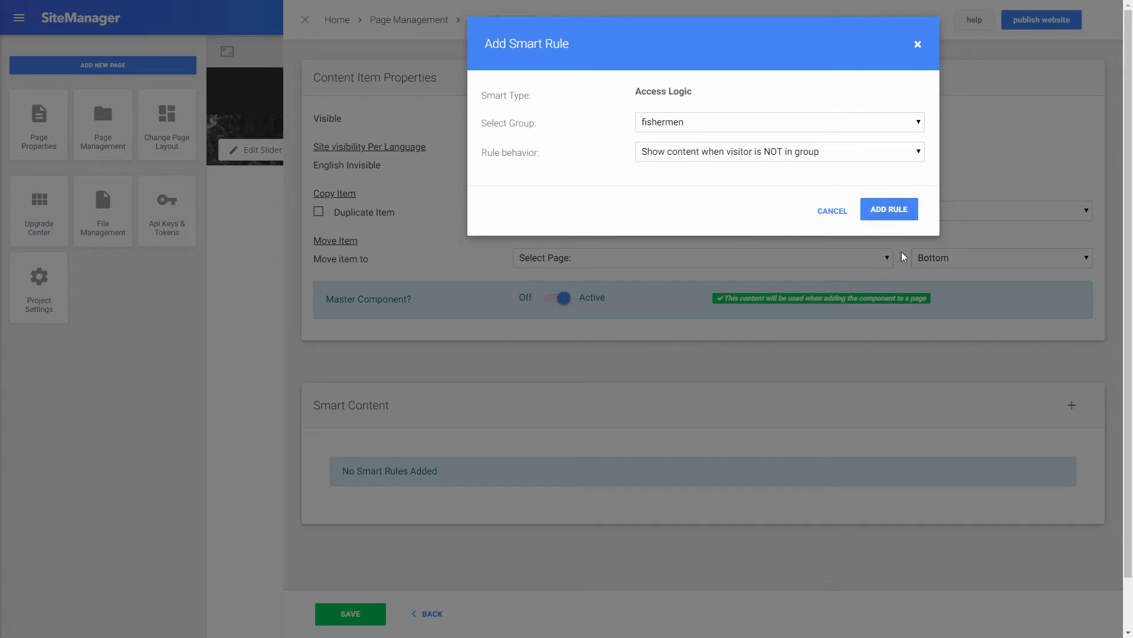
{"action": "left_click", "coordinate": [895, 210]}
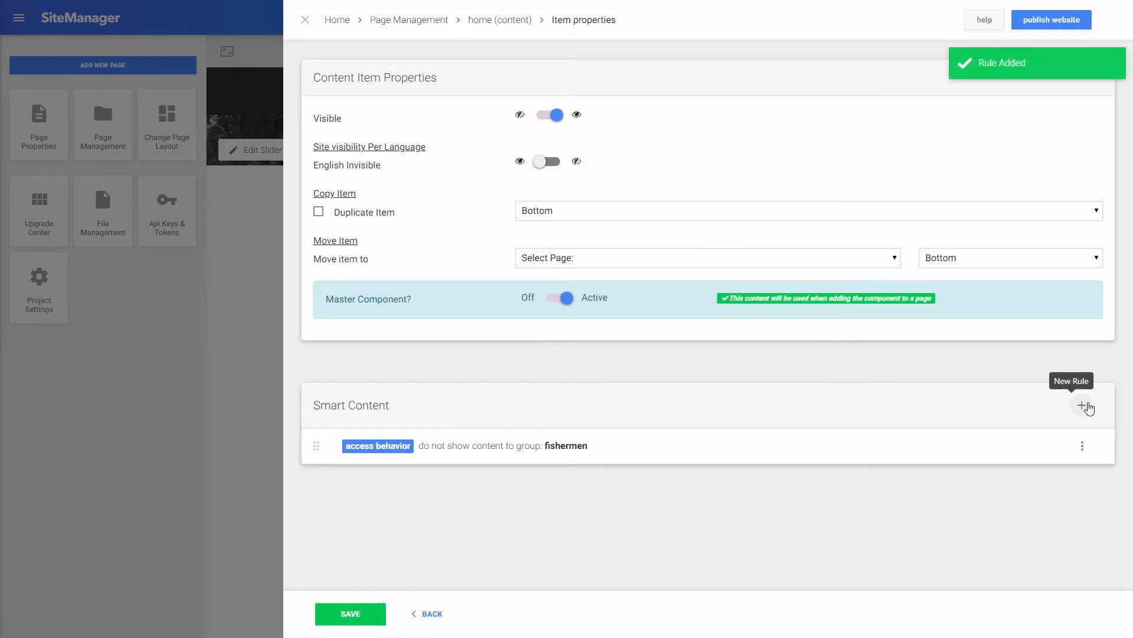
Step: Add a matching 'NOT in group' rule for hikers and save the section
{"action": "left_click", "coordinate": [1082, 405]}
{"action": "left_click", "coordinate": [730, 155]}
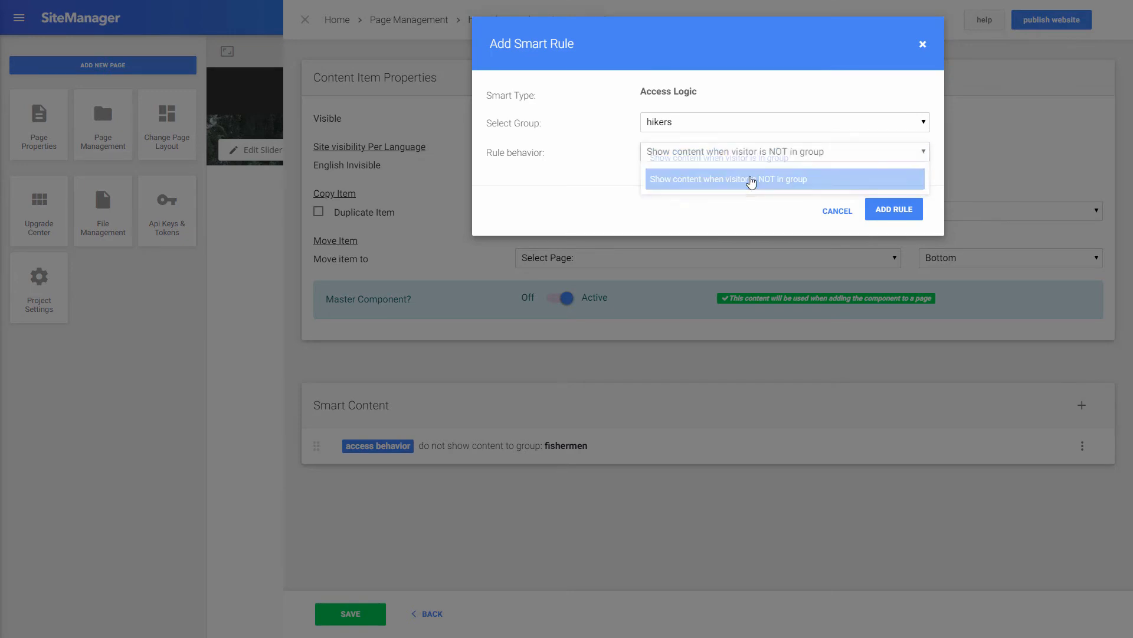
{"action": "left_click", "coordinate": [747, 177]}
{"action": "left_click", "coordinate": [892, 210]}
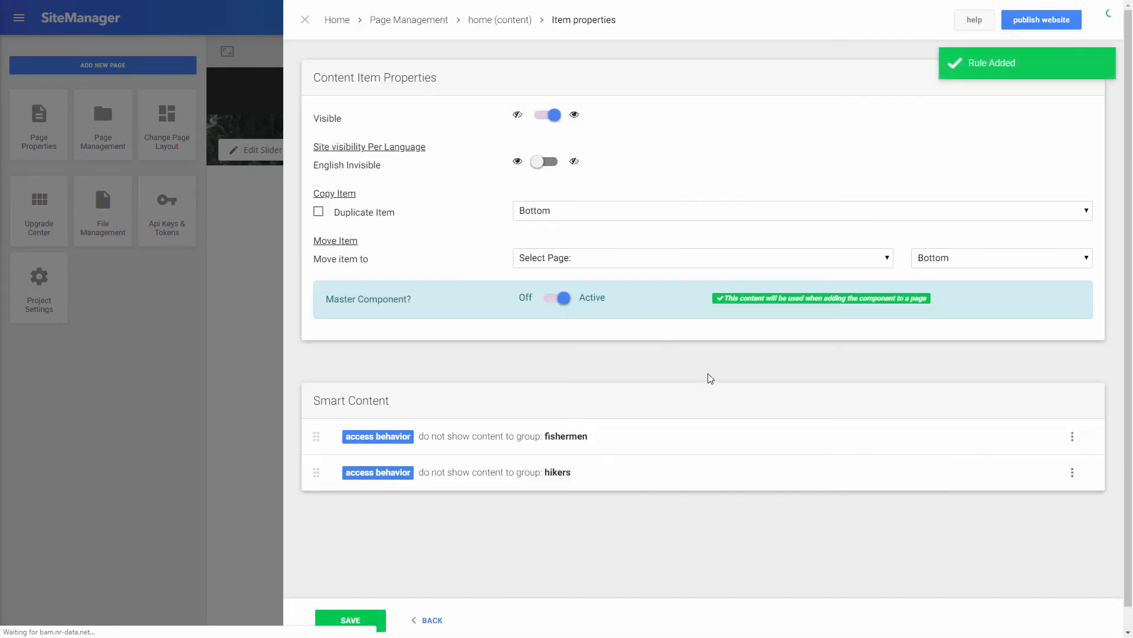
{"action": "left_click", "coordinate": [375, 614]}
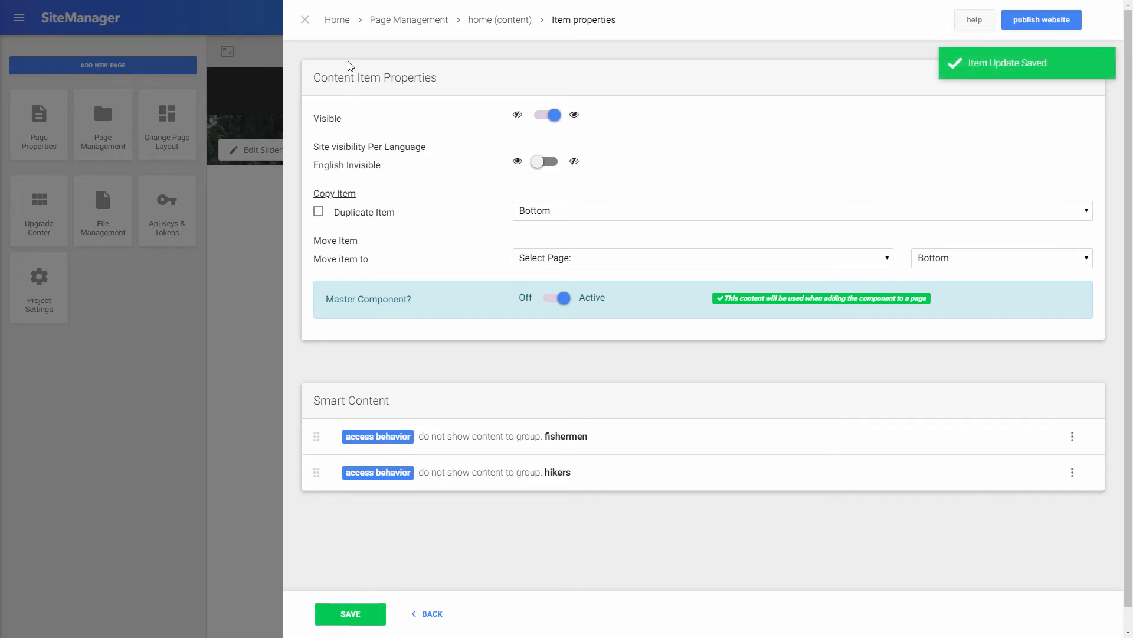
{"action": "left_click", "coordinate": [307, 21]}
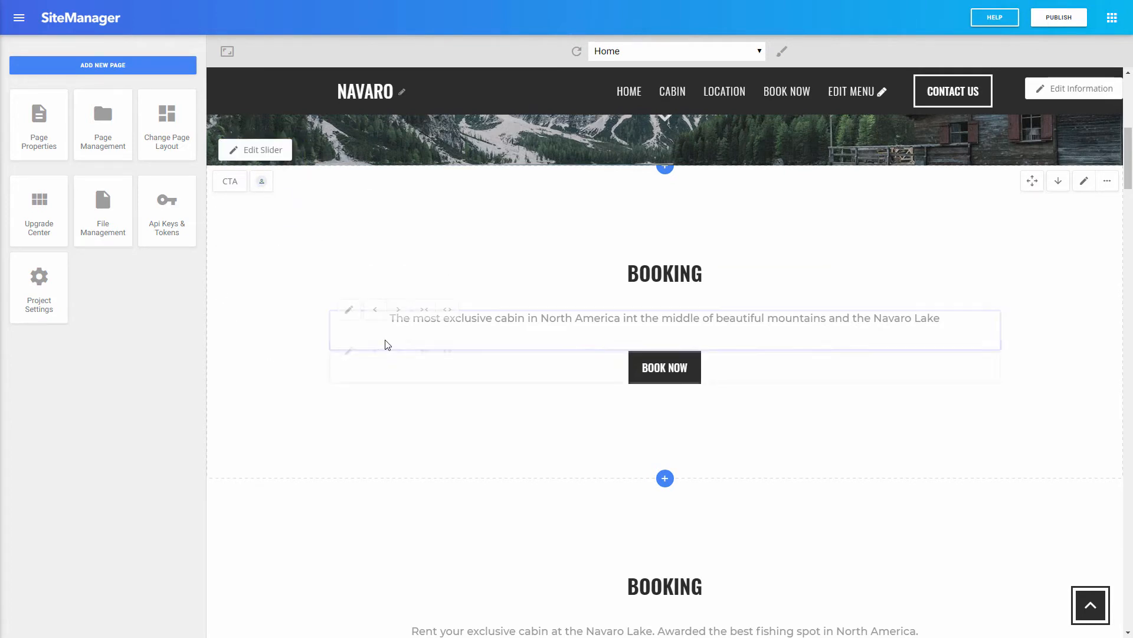
Step: Give the Navaro Lake fishing Booking section a fishermen-only smart rule and save it
{"action": "scroll", "coordinate": [387, 352], "scroll_direction": "down", "scroll_amount": 1}
{"action": "scroll", "coordinate": [388, 352], "scroll_direction": "down", "scroll_amount": 3}
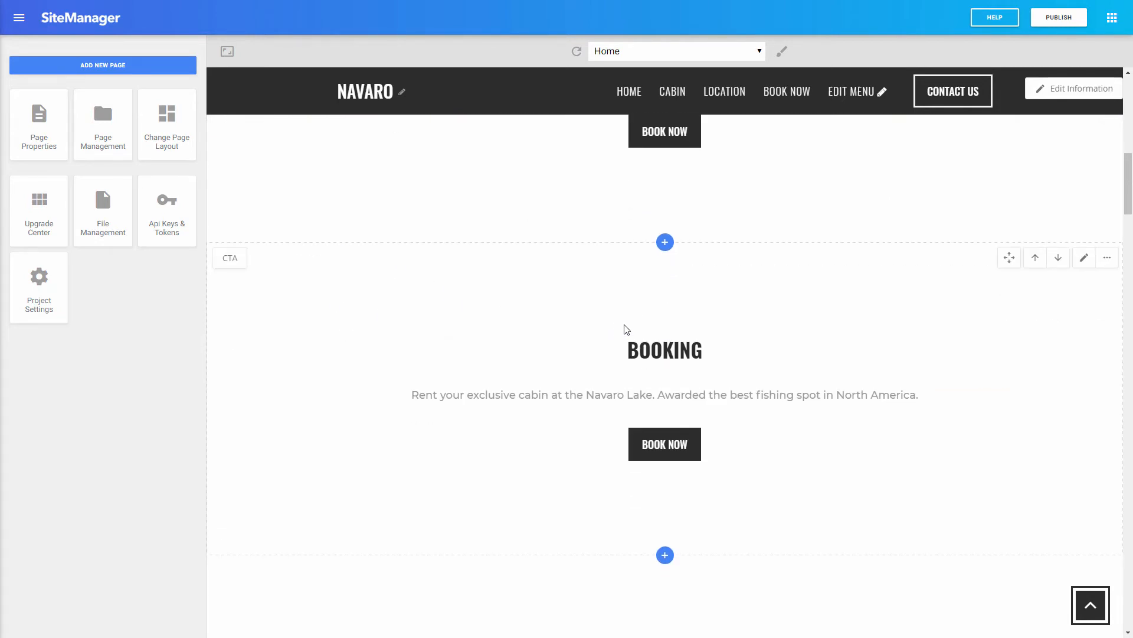
{"action": "scroll", "coordinate": [702, 360], "scroll_direction": "down", "scroll_amount": 3}
{"action": "scroll", "coordinate": [702, 360], "scroll_direction": "down", "scroll_amount": 3}
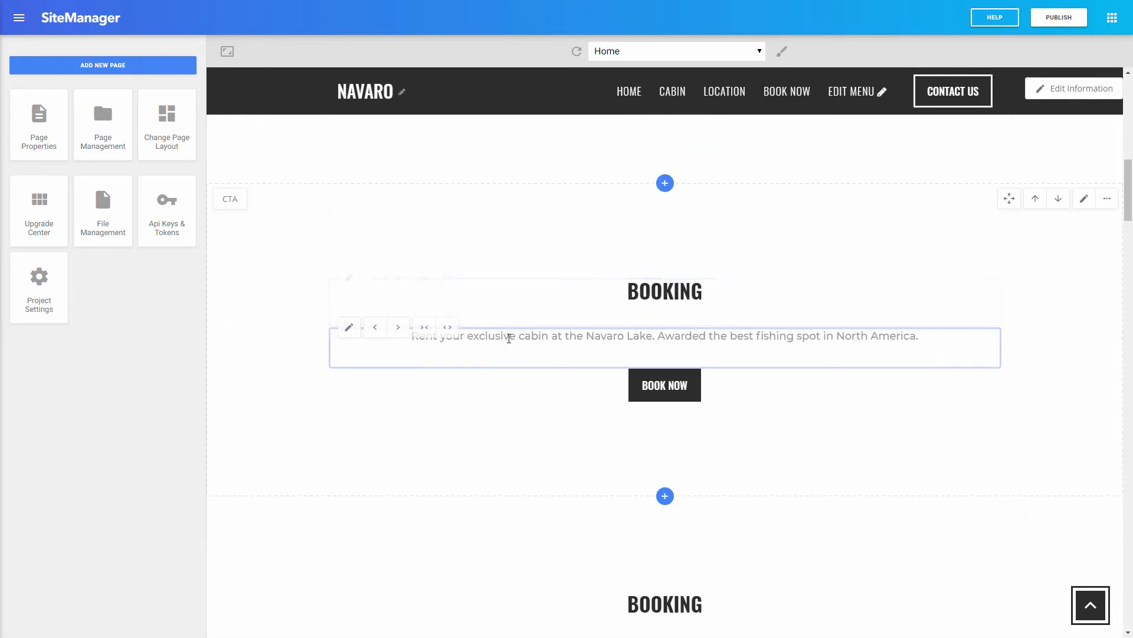
{"action": "left_click", "coordinate": [1108, 199]}
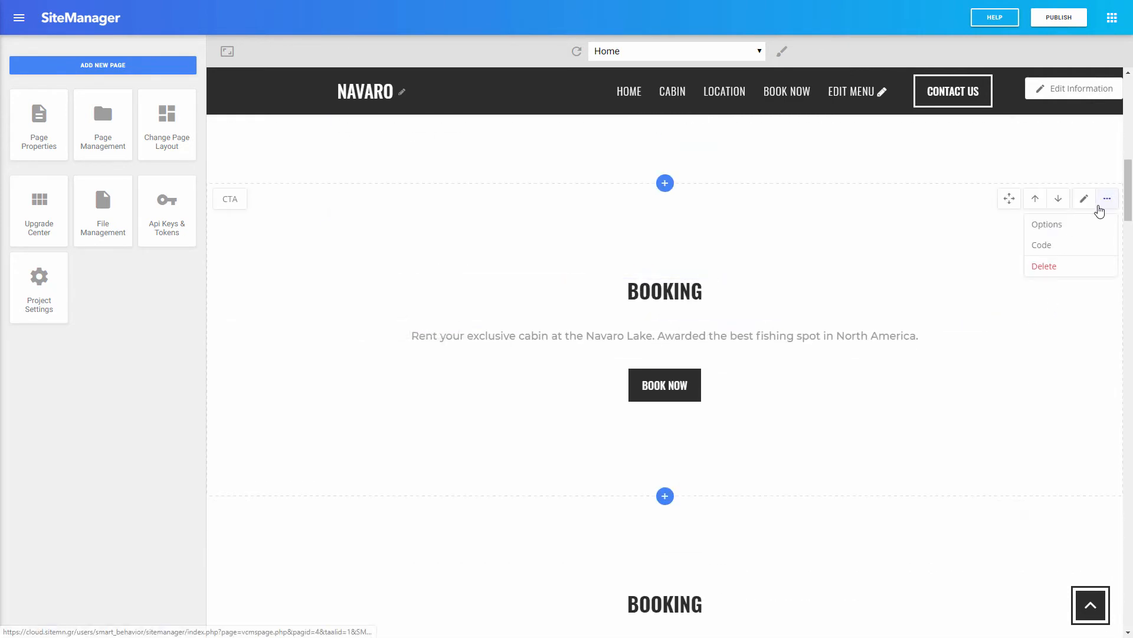
{"action": "left_click", "coordinate": [1073, 226]}
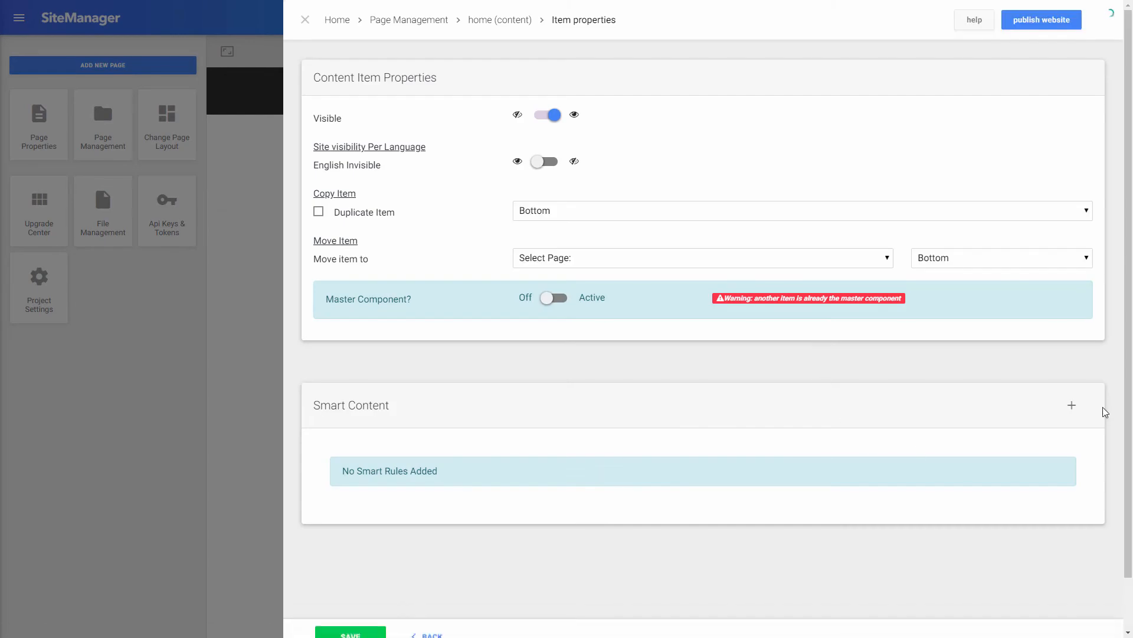
{"action": "left_click", "coordinate": [1069, 405]}
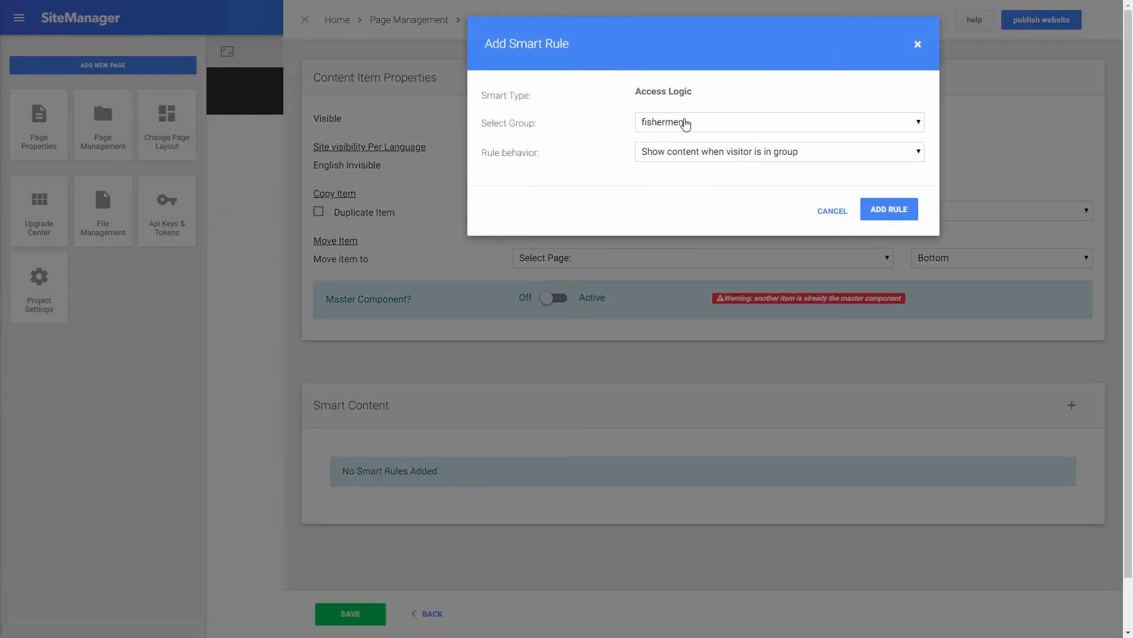
{"action": "left_click", "coordinate": [880, 211]}
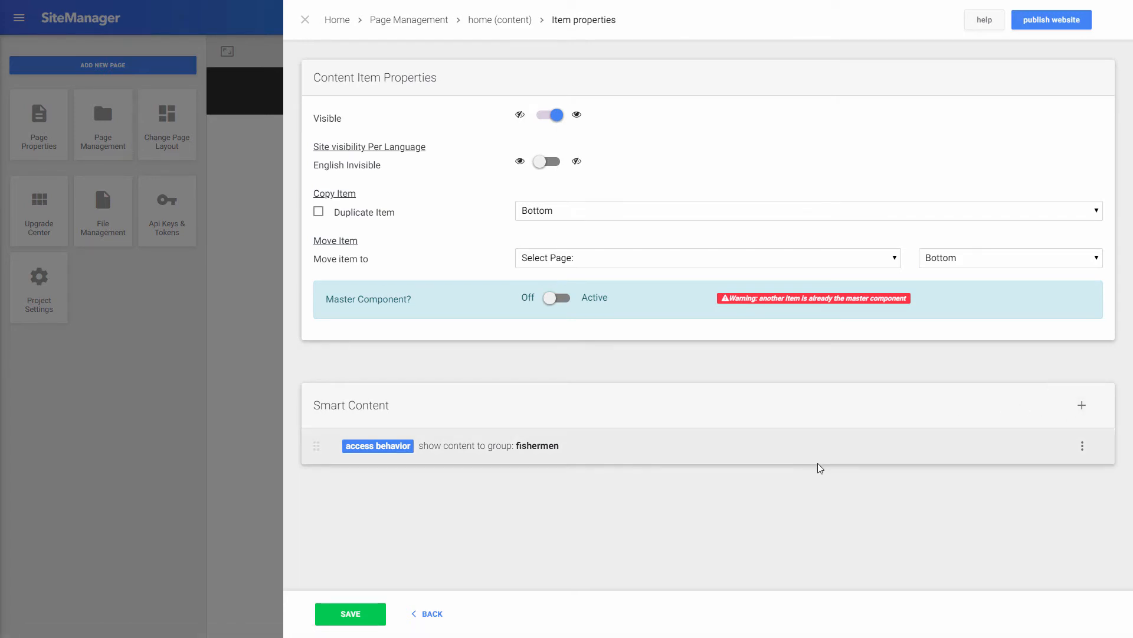
{"action": "left_click", "coordinate": [358, 620]}
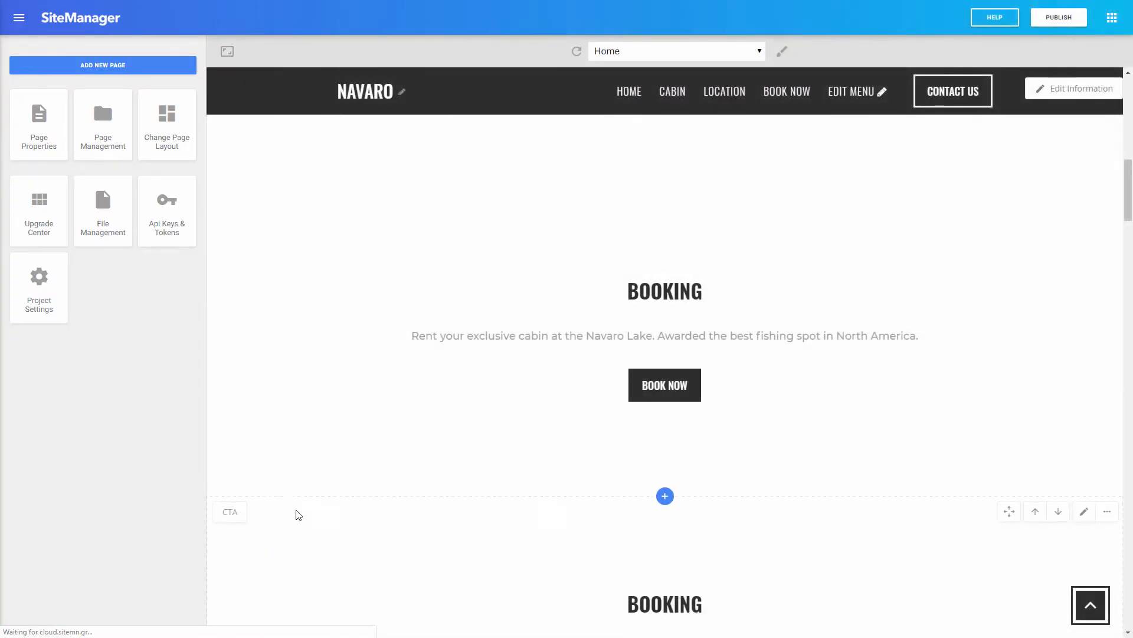
Step: Give the Navaro mountains hiking Booking section a hikers-only smart rule and save it
{"action": "scroll", "coordinate": [674, 429], "scroll_direction": "down", "scroll_amount": 4}
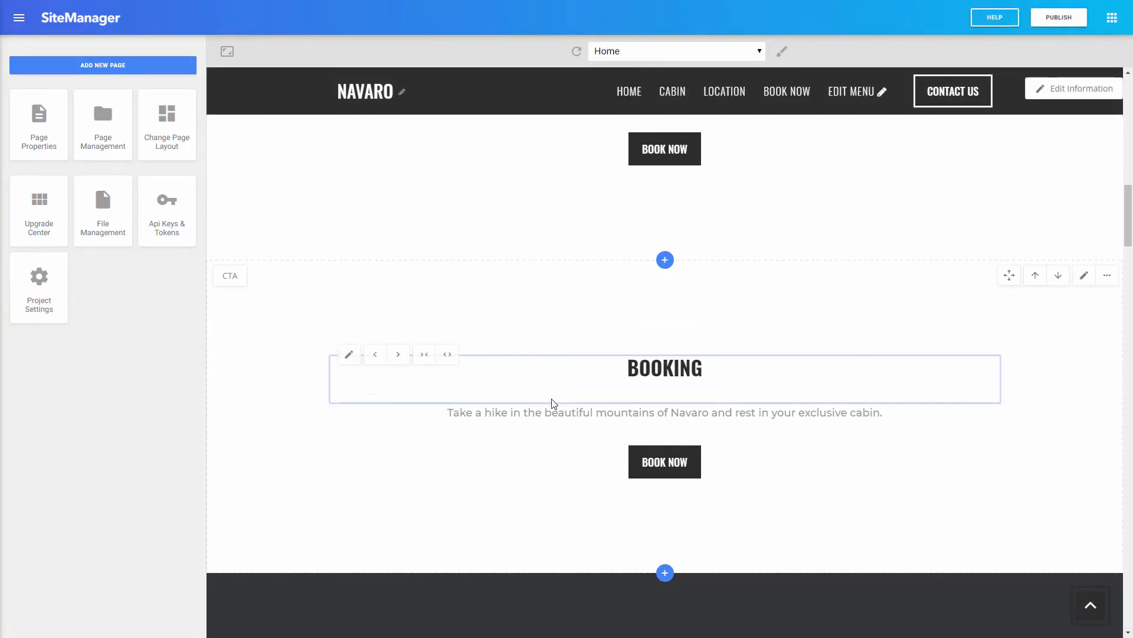
{"action": "left_click", "coordinate": [1107, 276]}
{"action": "left_click", "coordinate": [1062, 302]}
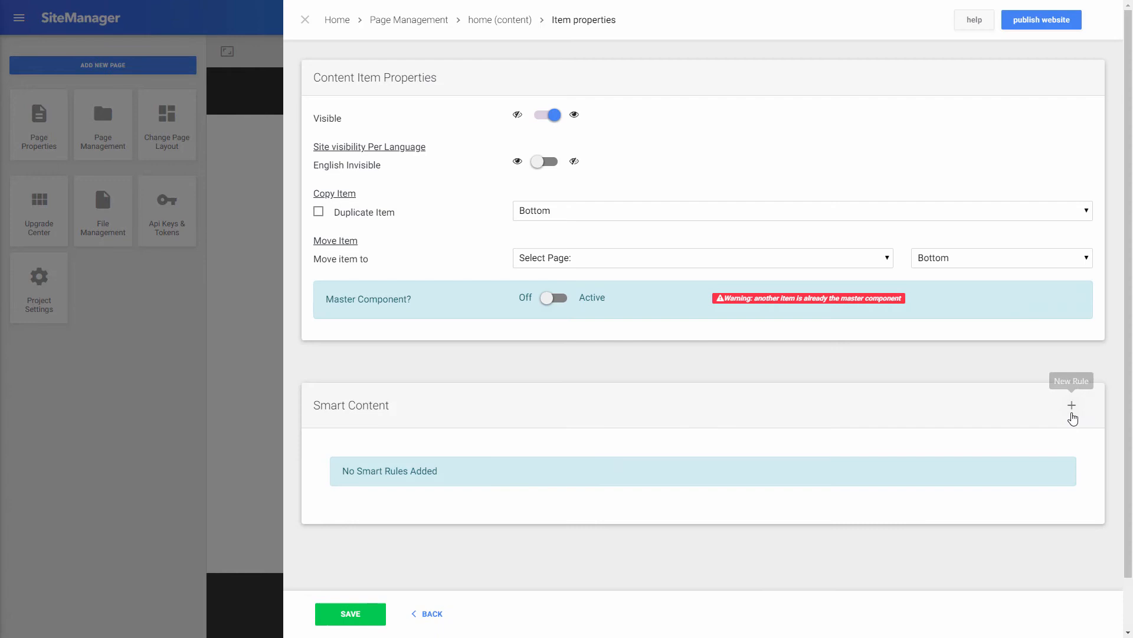
{"action": "left_click", "coordinate": [1073, 418]}
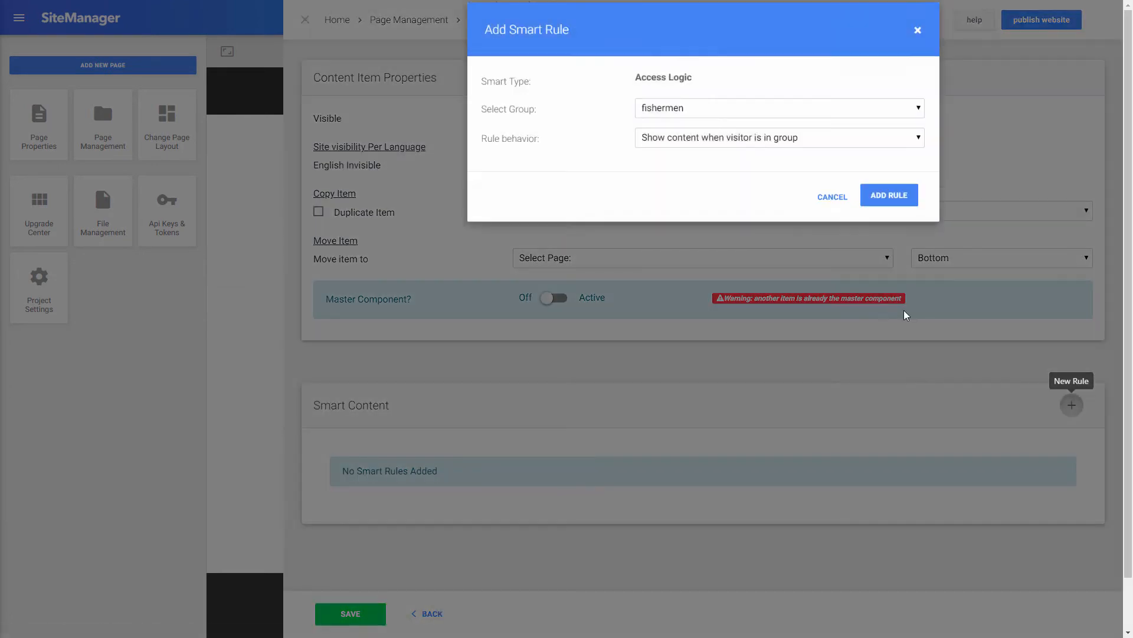
{"action": "left_click", "coordinate": [694, 127]}
{"action": "left_click", "coordinate": [695, 157]}
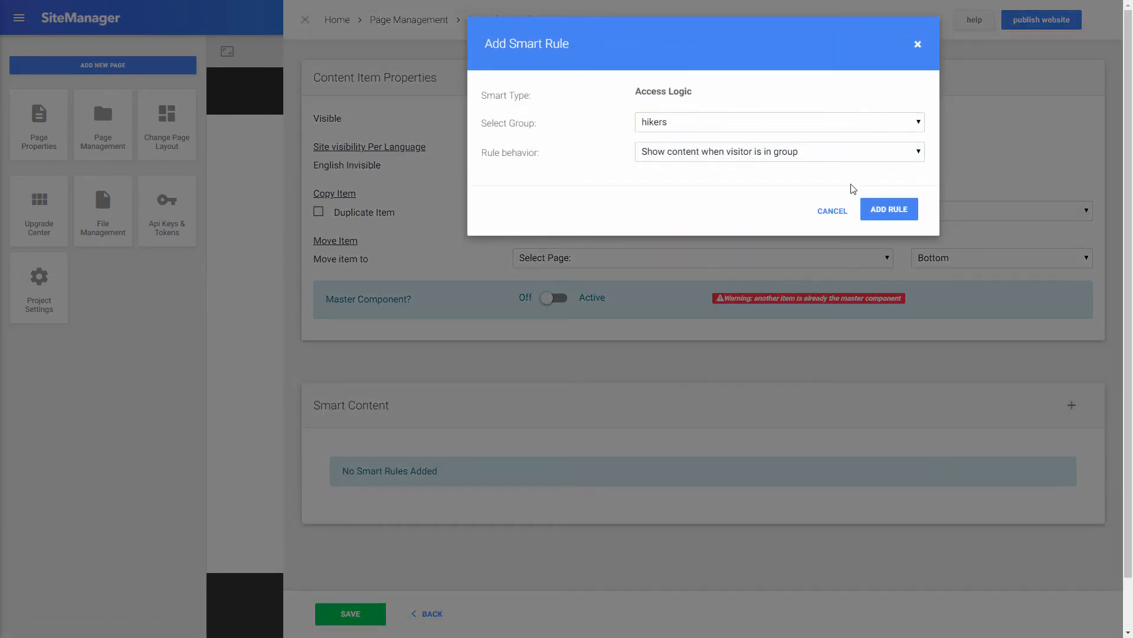
{"action": "left_click", "coordinate": [868, 208]}
{"action": "left_click", "coordinate": [362, 615]}
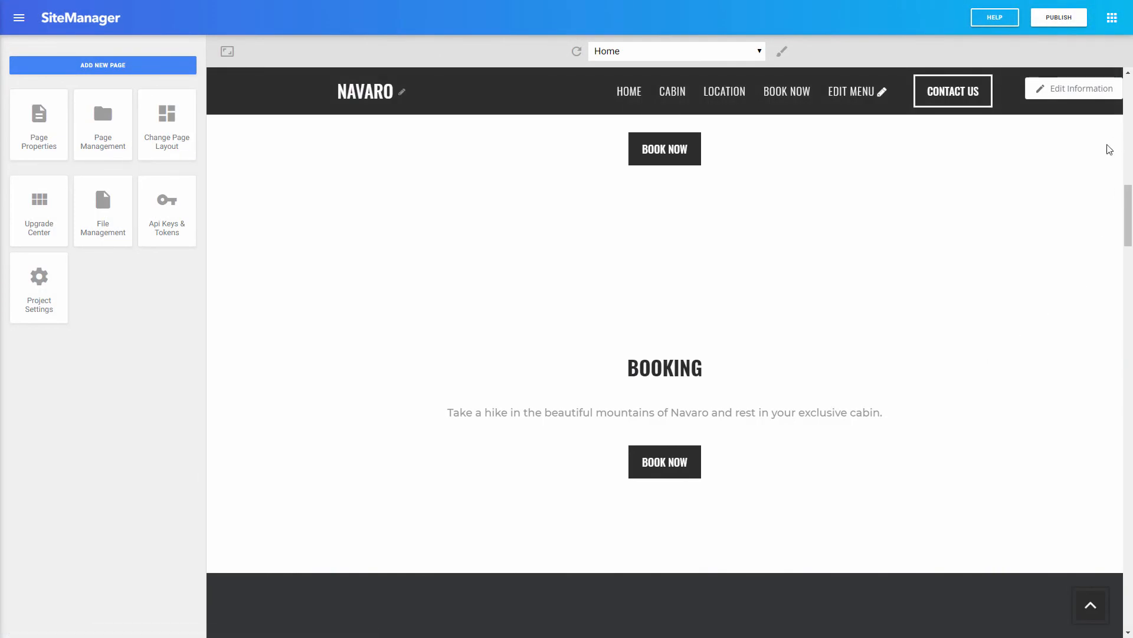
Step: Publish every Navaro page using Select All, then open the live website in a new tab
{"action": "left_click", "coordinate": [1057, 17]}
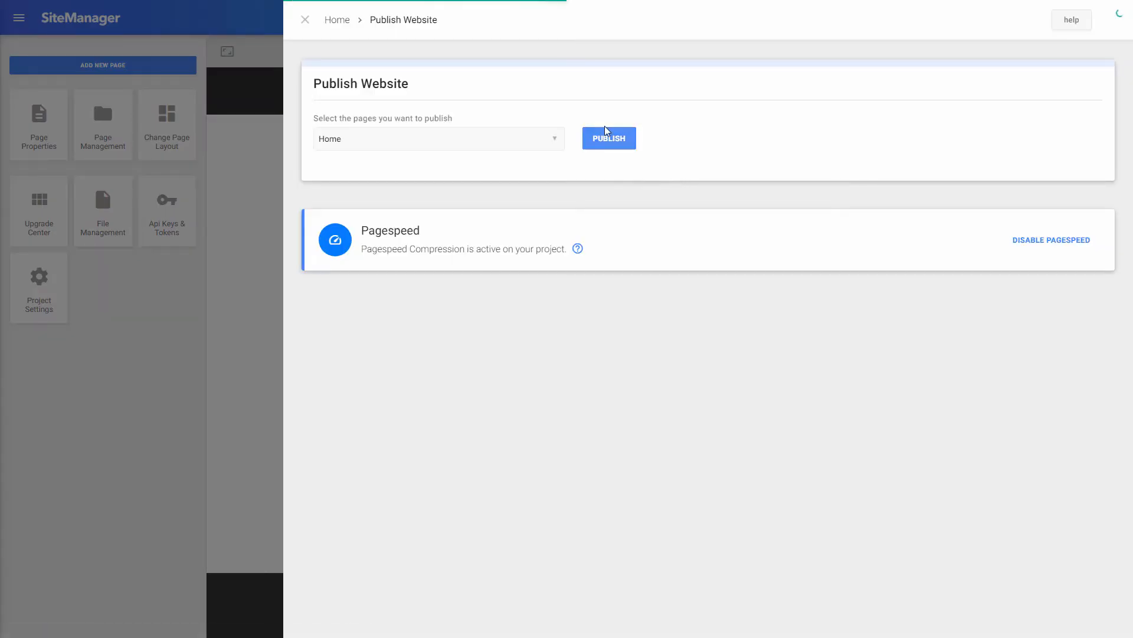
{"action": "left_click", "coordinate": [514, 139]}
{"action": "left_click", "coordinate": [456, 186]}
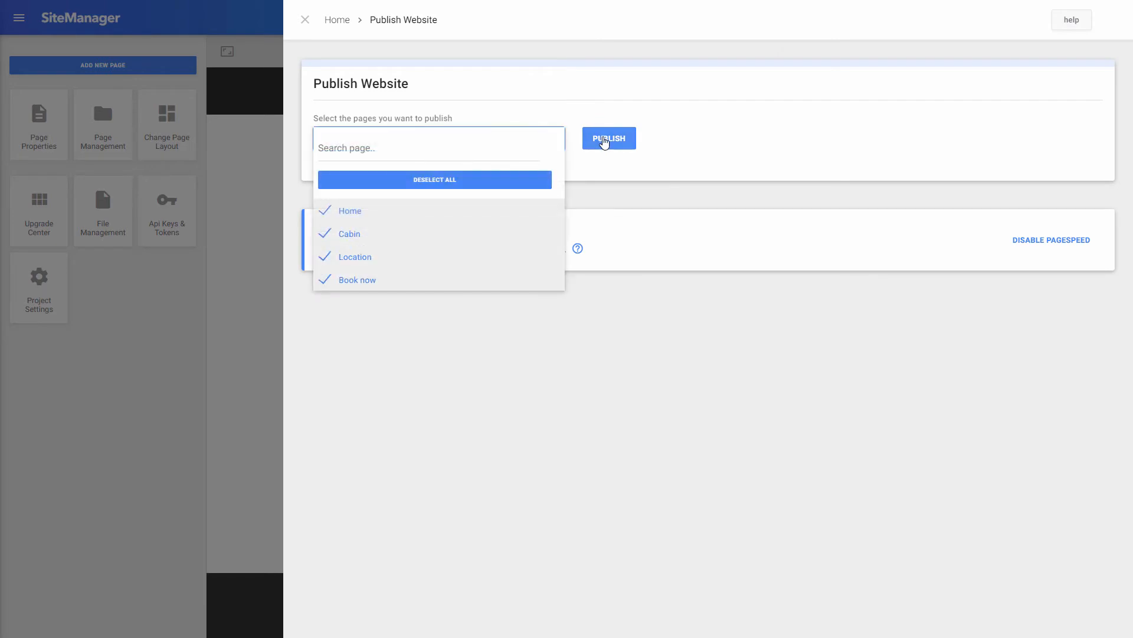
{"action": "left_click", "coordinate": [609, 141]}
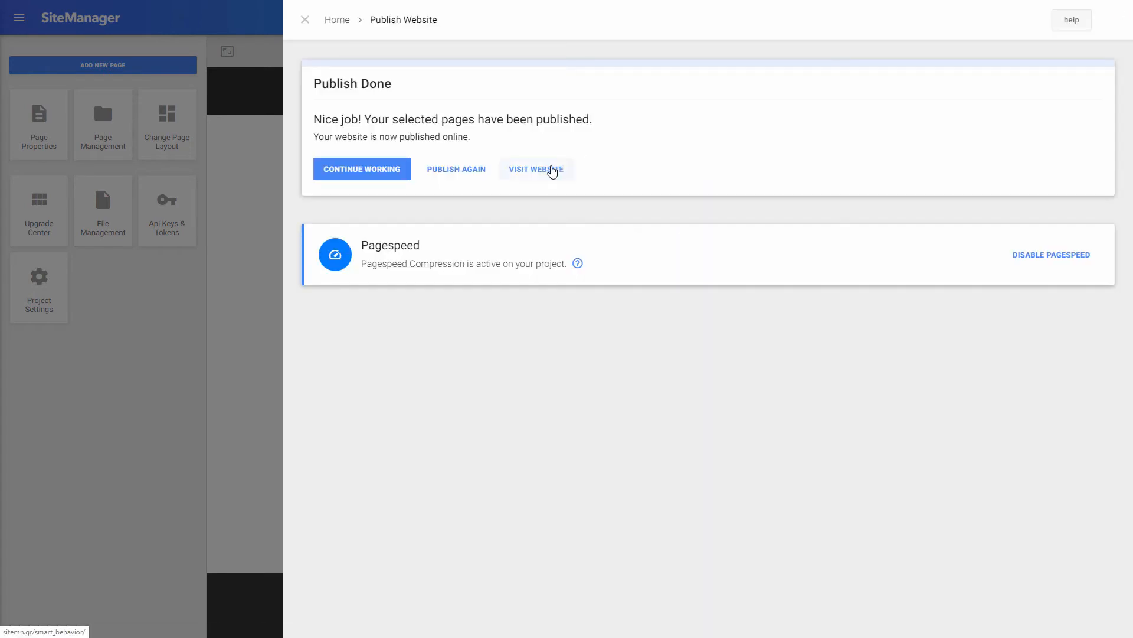
{"action": "left_click", "coordinate": [552, 172]}
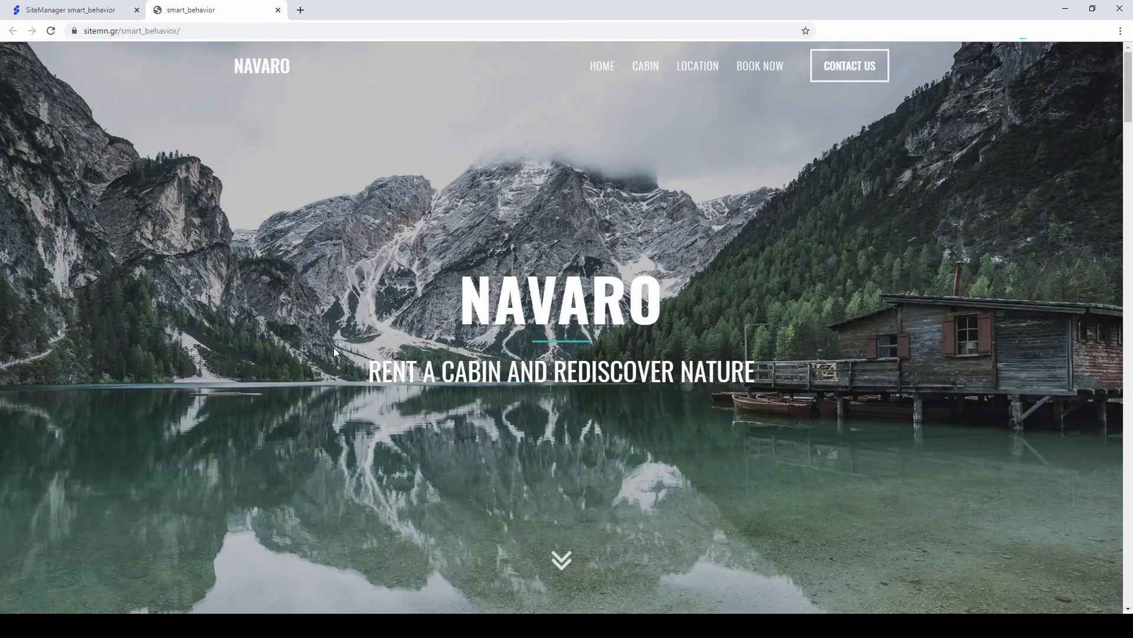
{"action": "scroll", "coordinate": [334, 348], "scroll_direction": "down", "scroll_amount": 5}
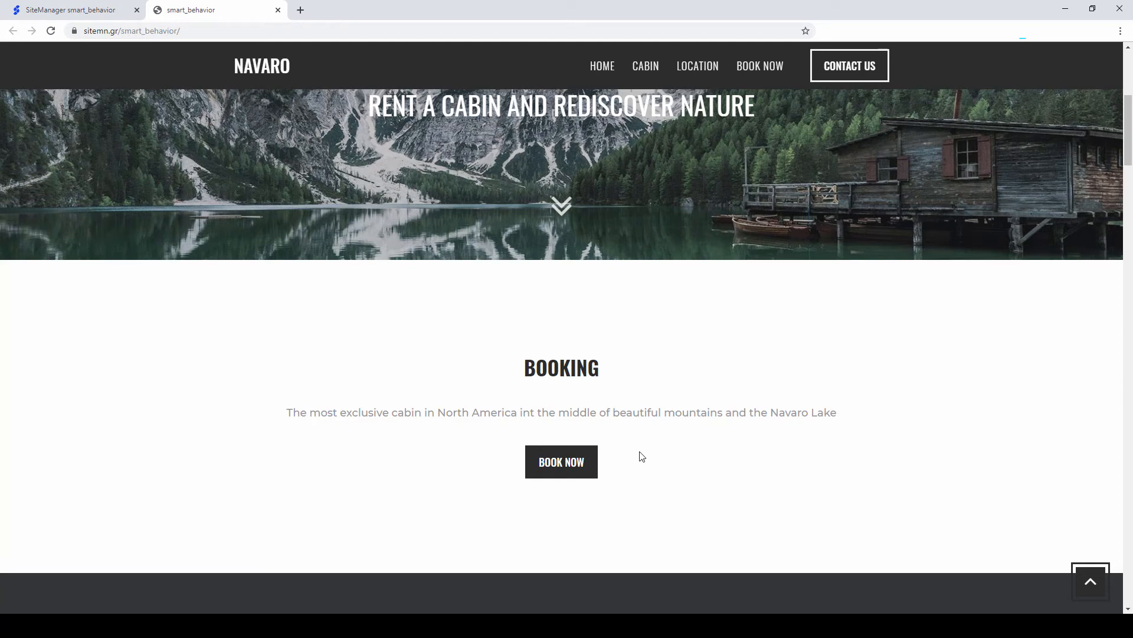
{"action": "scroll", "coordinate": [628, 385], "scroll_direction": "up", "scroll_amount": 2}
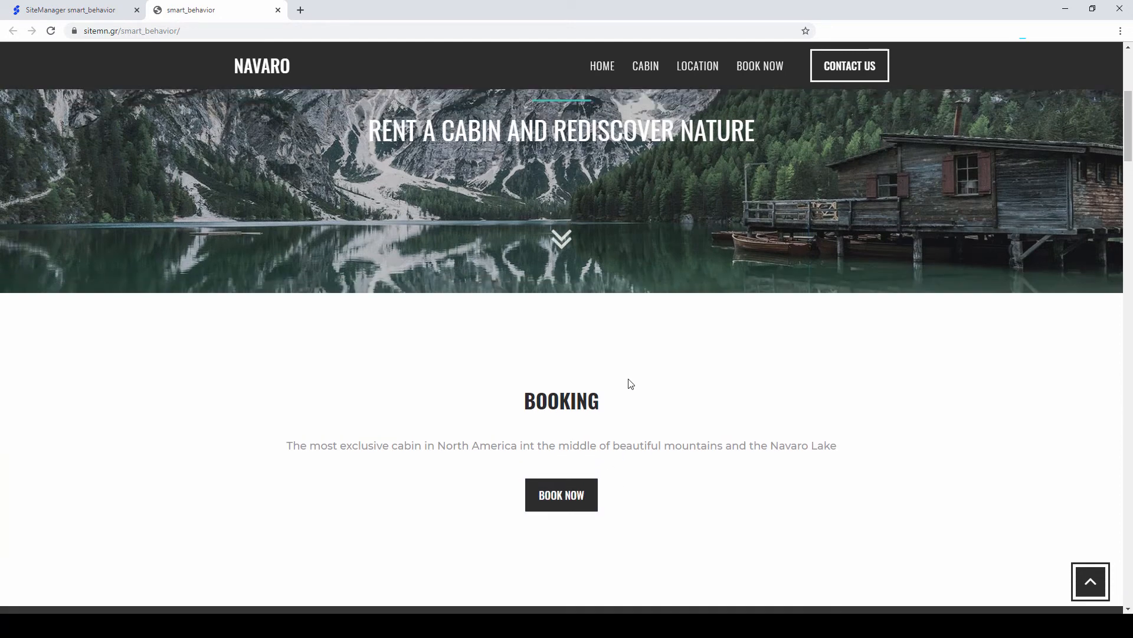
{"action": "scroll", "coordinate": [637, 388], "scroll_direction": "up", "scroll_amount": 3}
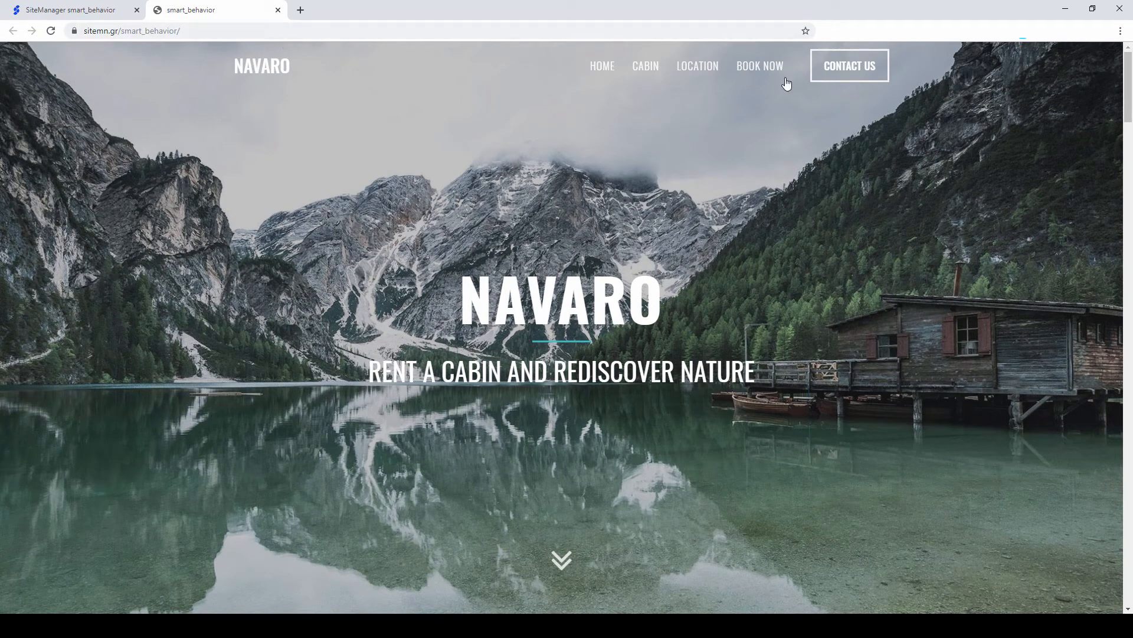
{"action": "double_click", "coordinate": [219, 31]}
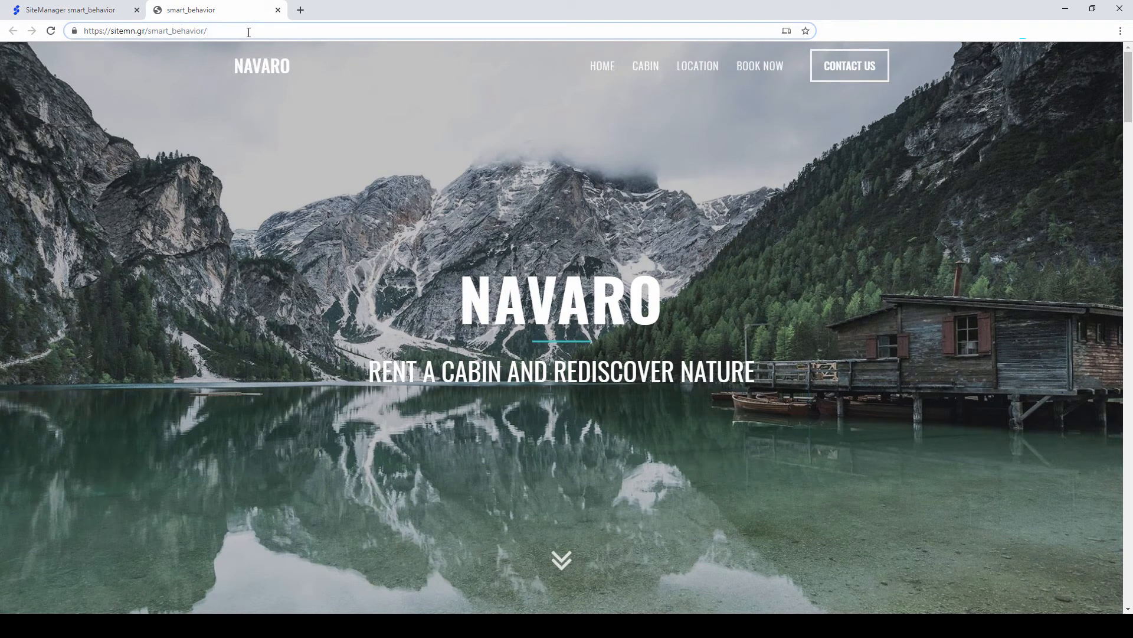
Step: Load the live page with ?smc=fish appended and scroll to check the fishing Booking text
{"action": "type", "text": "?smc=fish"}
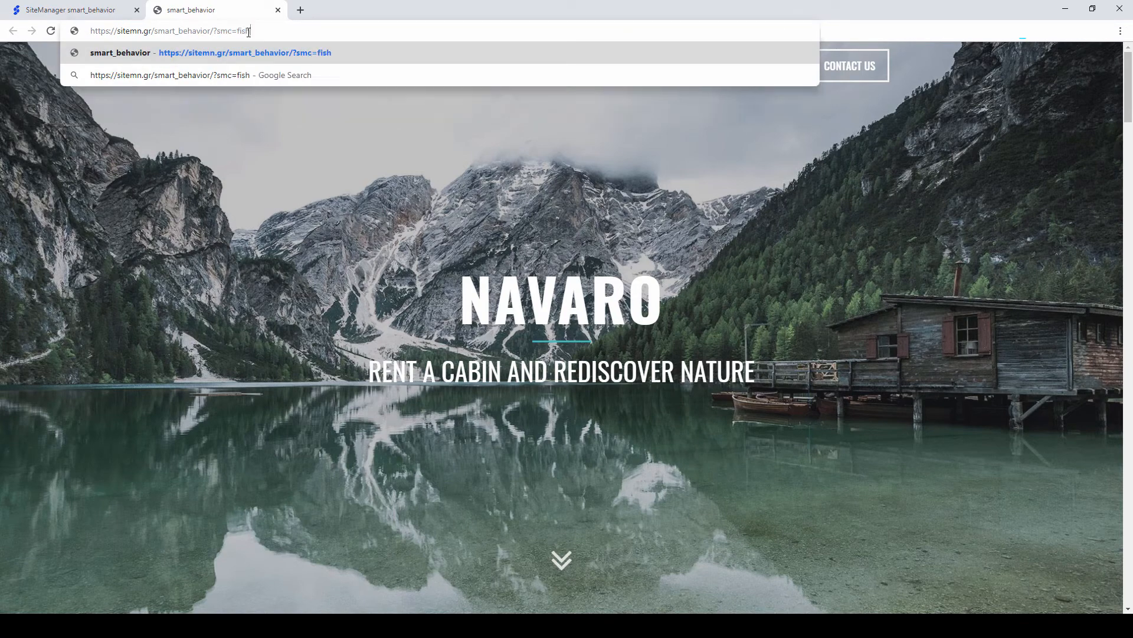
{"action": "key", "text": "Return"}
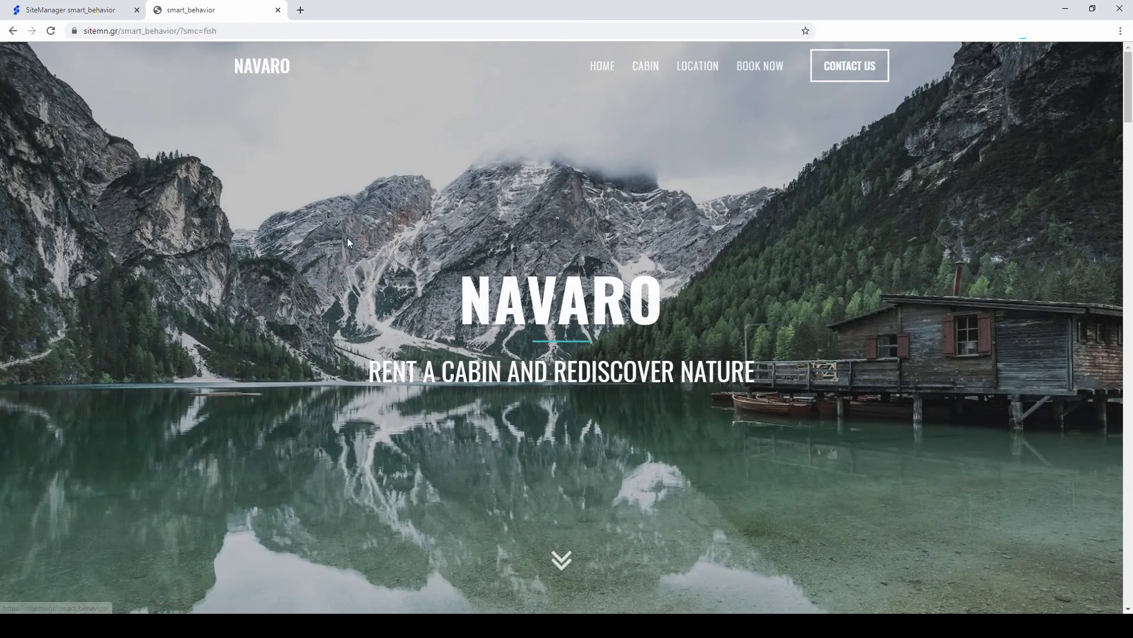
{"action": "scroll", "coordinate": [395, 266], "scroll_direction": "down", "scroll_amount": 3}
{"action": "scroll", "coordinate": [484, 337], "scroll_direction": "down", "scroll_amount": 1}
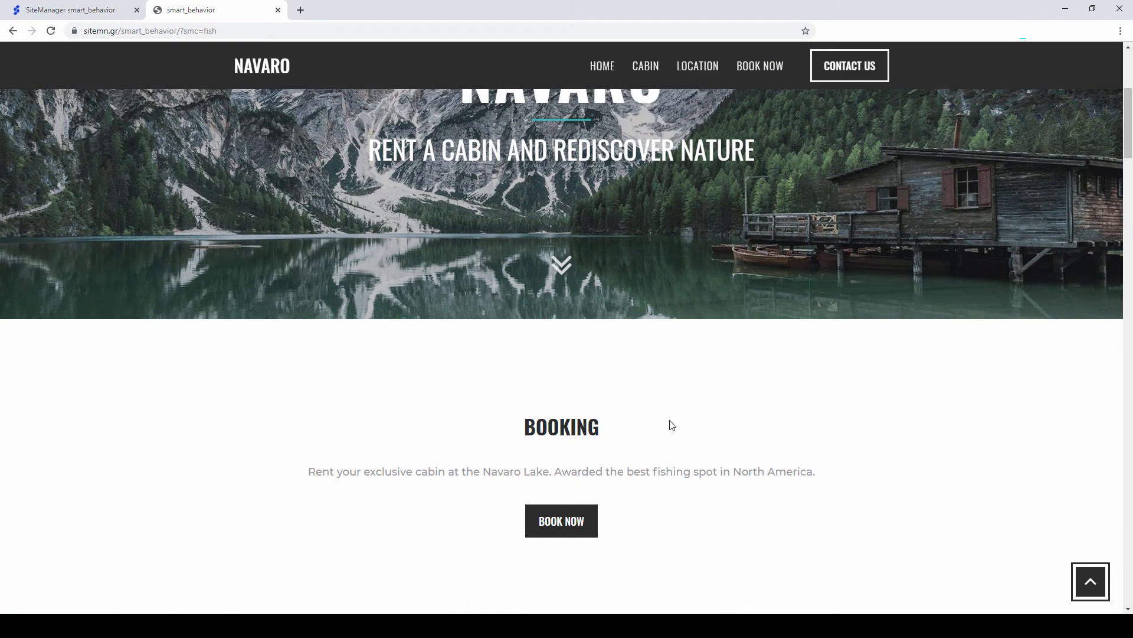
{"action": "scroll", "coordinate": [470, 404], "scroll_direction": "down", "scroll_amount": 1}
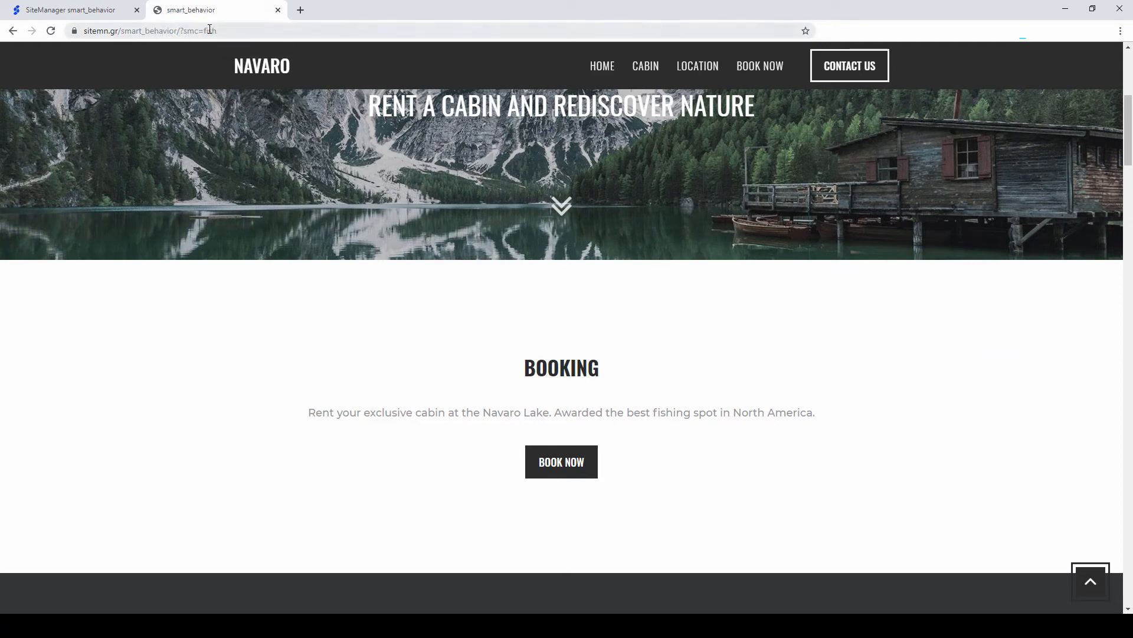
Step: Change the URL parameter to ?smc=hike and confirm the hiking Booking section appears
{"action": "double_click", "coordinate": [231, 31]}
{"action": "type", "text": "hike"}
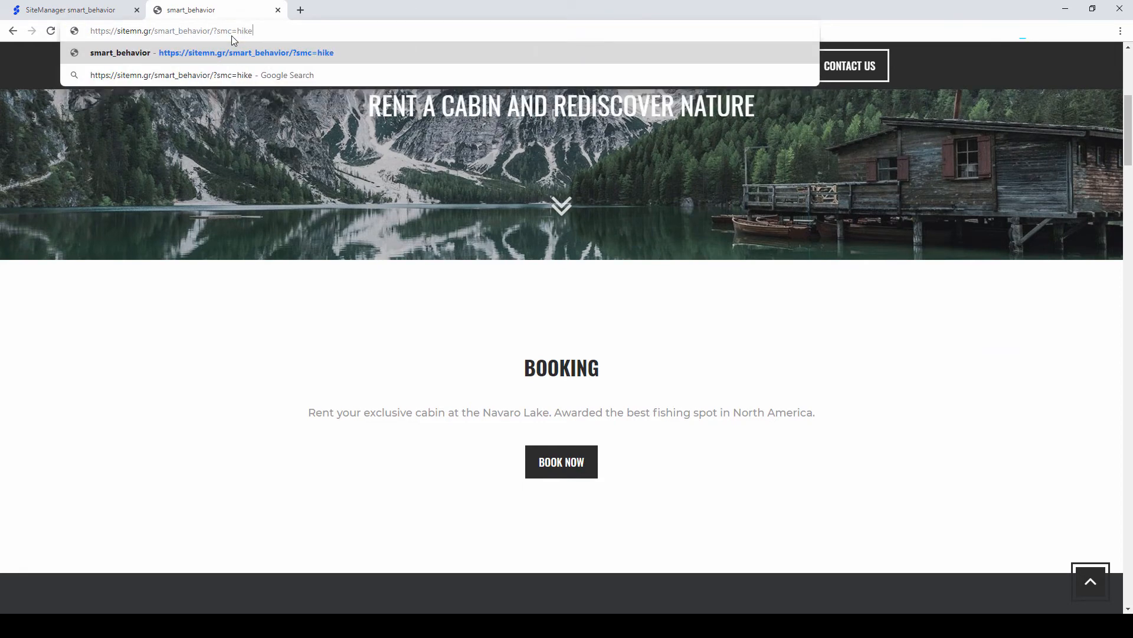
{"action": "key", "text": "Return"}
{"action": "scroll", "coordinate": [493, 413], "scroll_direction": "down", "scroll_amount": 5}
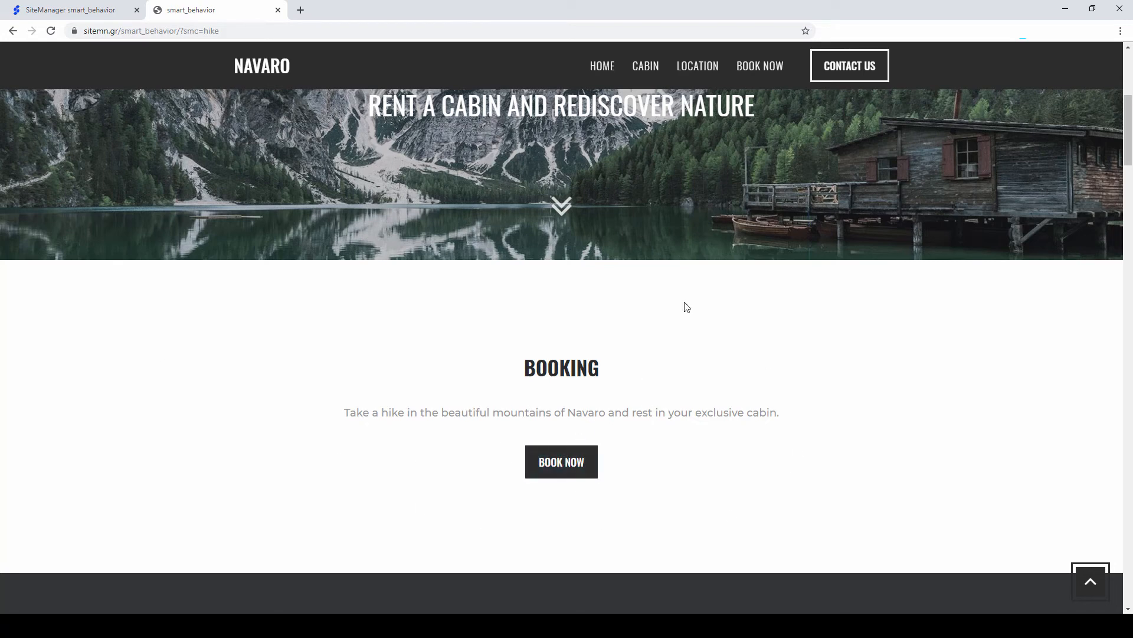
{"action": "scroll", "coordinate": [465, 343], "scroll_direction": "up", "scroll_amount": 5}
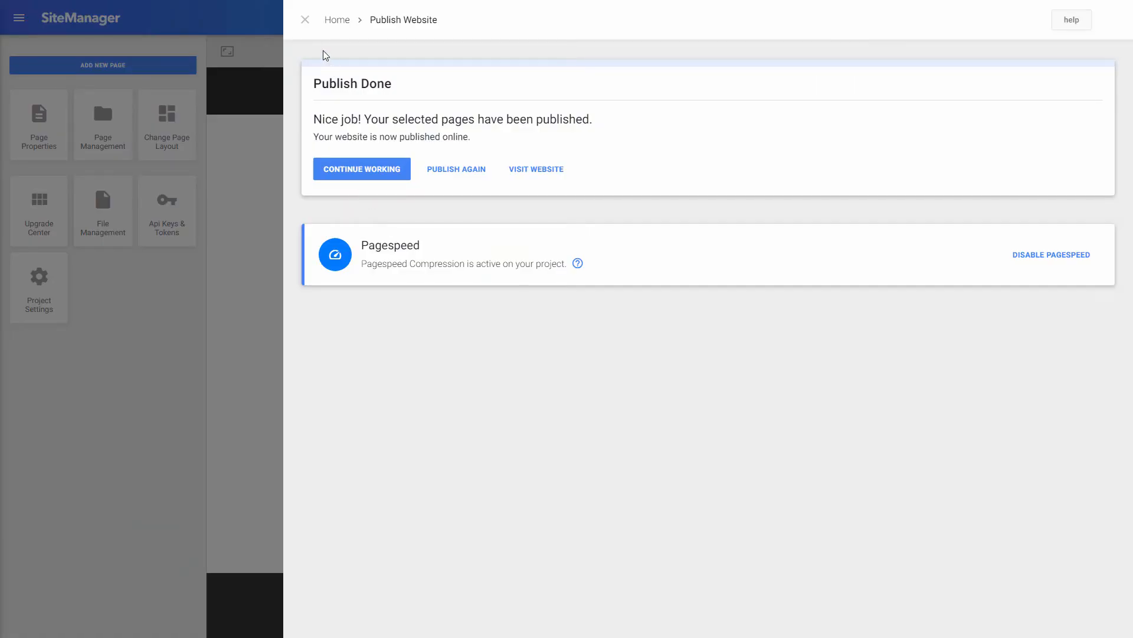
Step: Leave the Publish Done page for the Home page editor and close the applications panel
{"action": "left_click", "coordinate": [305, 22]}
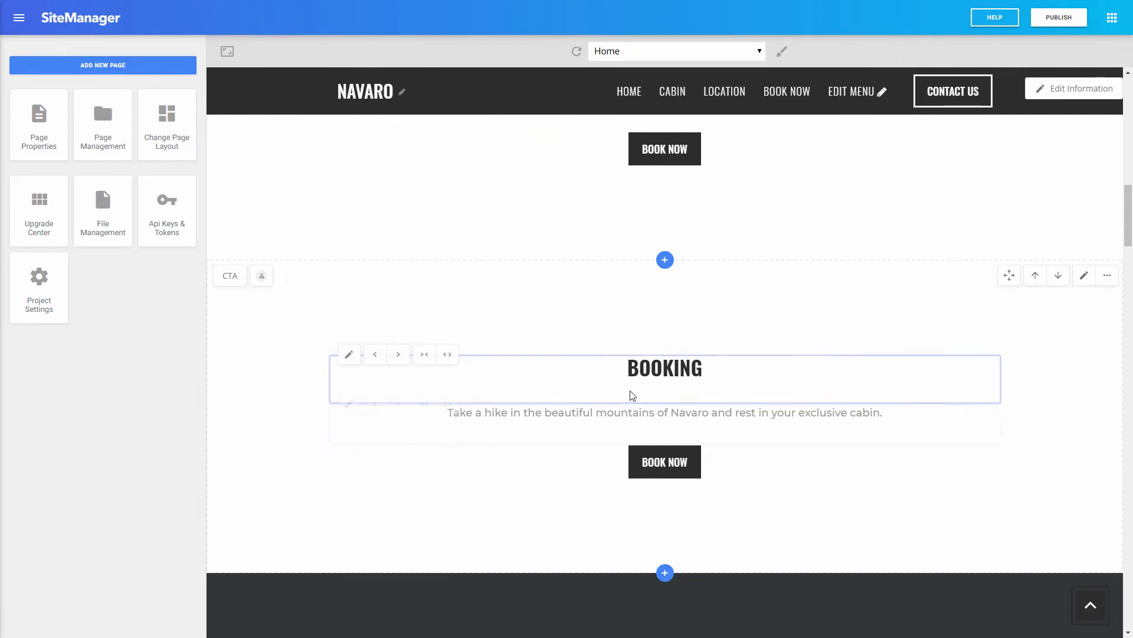
{"action": "scroll", "coordinate": [632, 394], "scroll_direction": "up", "scroll_amount": 10}
{"action": "scroll", "coordinate": [591, 413], "scroll_direction": "down", "scroll_amount": 7}
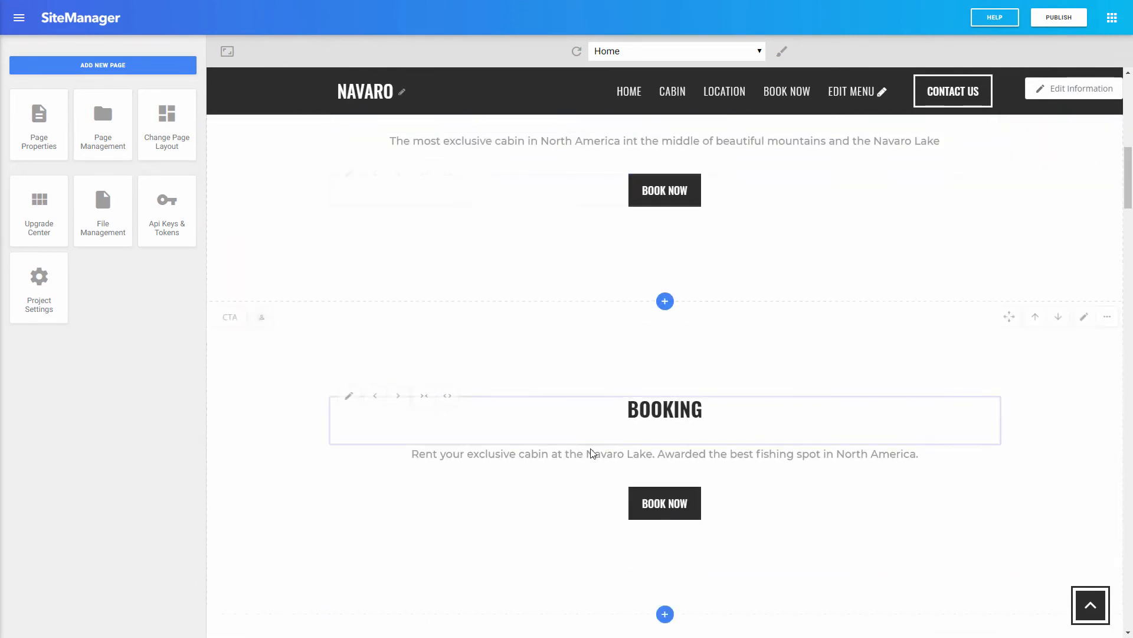
{"action": "scroll", "coordinate": [609, 508], "scroll_direction": "up", "scroll_amount": 7}
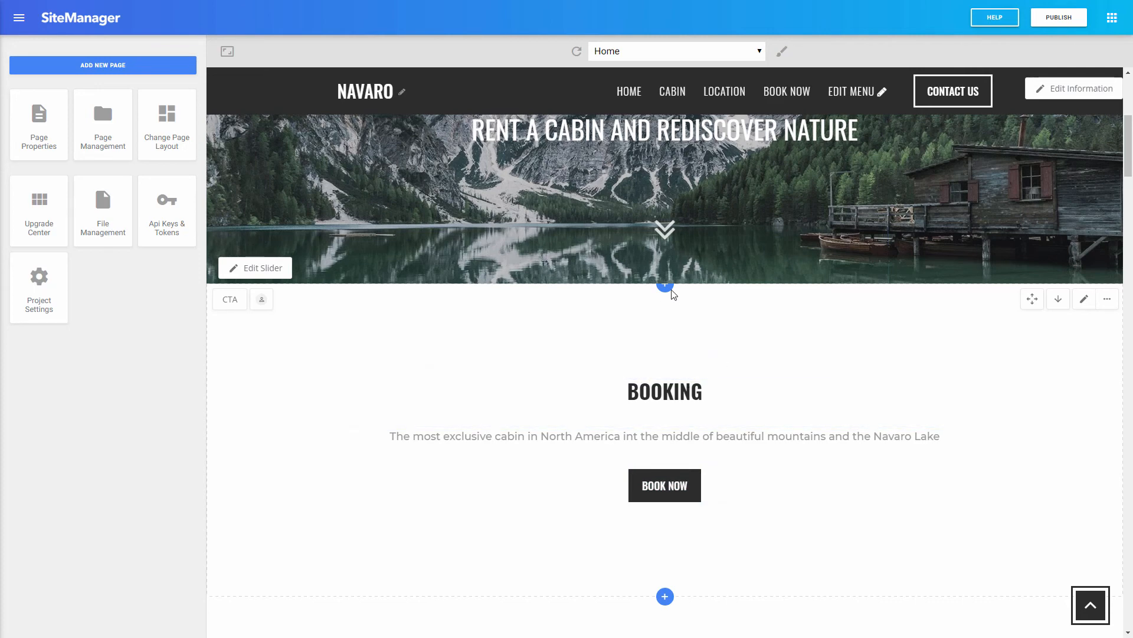
{"action": "left_click", "coordinate": [1111, 19]}
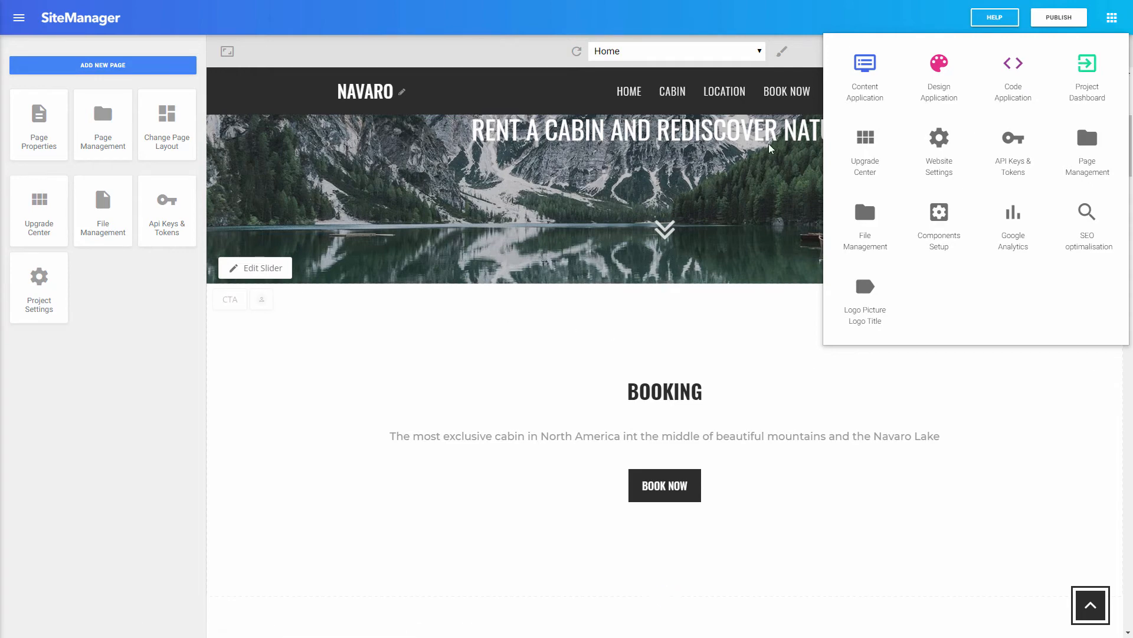
{"action": "left_click", "coordinate": [1112, 18]}
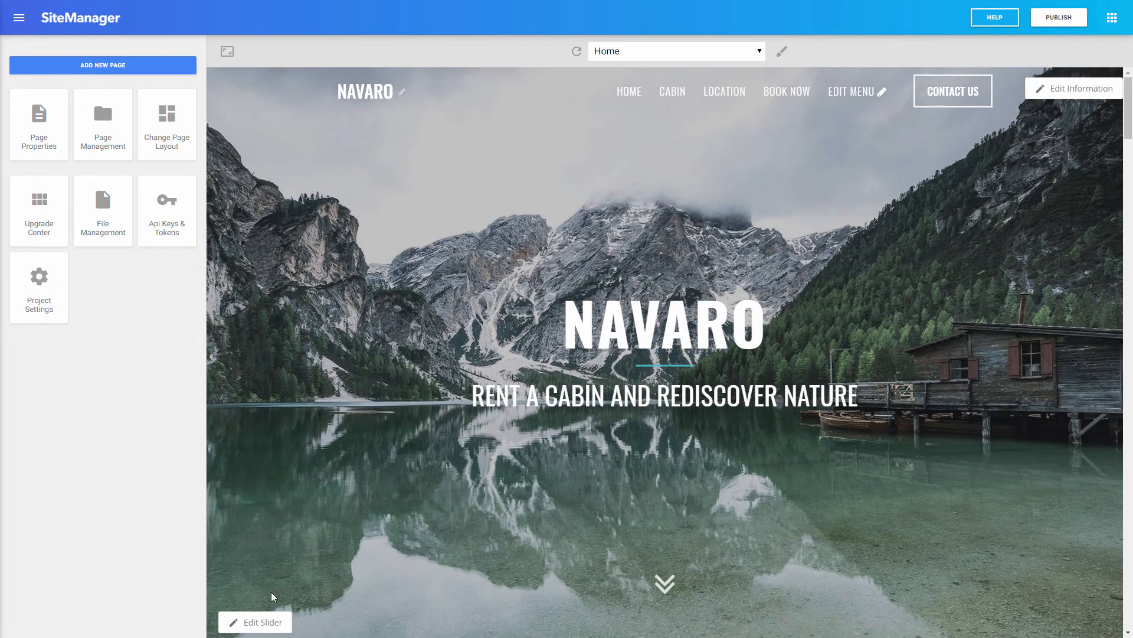
Step: Review the hero Swiper Slider slides in Edit Slider, save them, and close the panel
{"action": "left_click", "coordinate": [260, 622]}
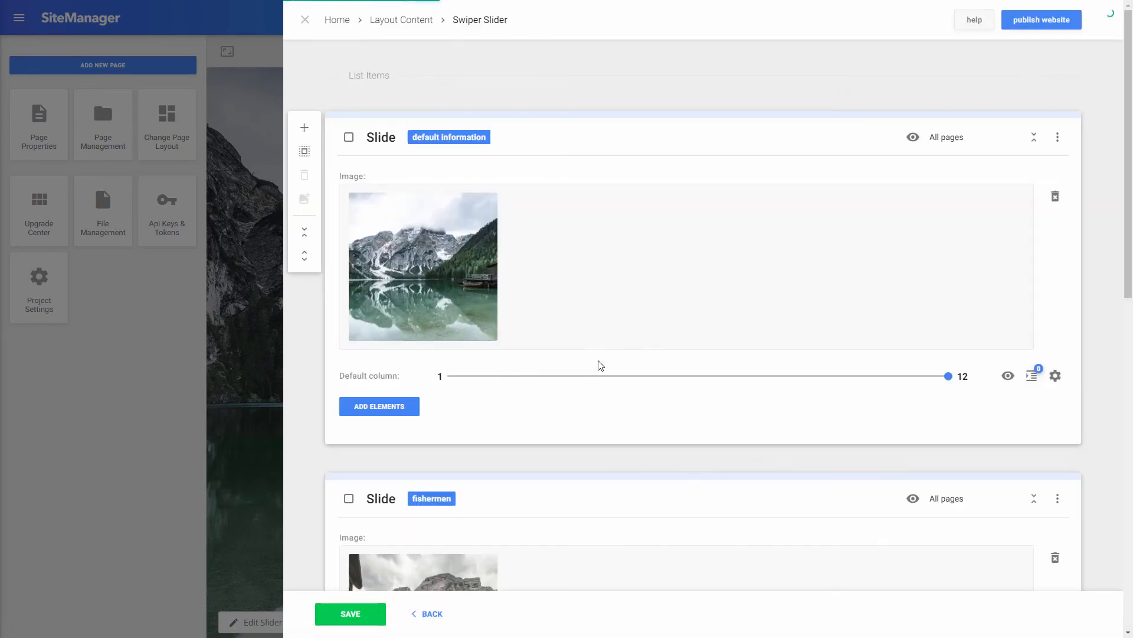
{"action": "scroll", "coordinate": [438, 366], "scroll_direction": "down", "scroll_amount": 2}
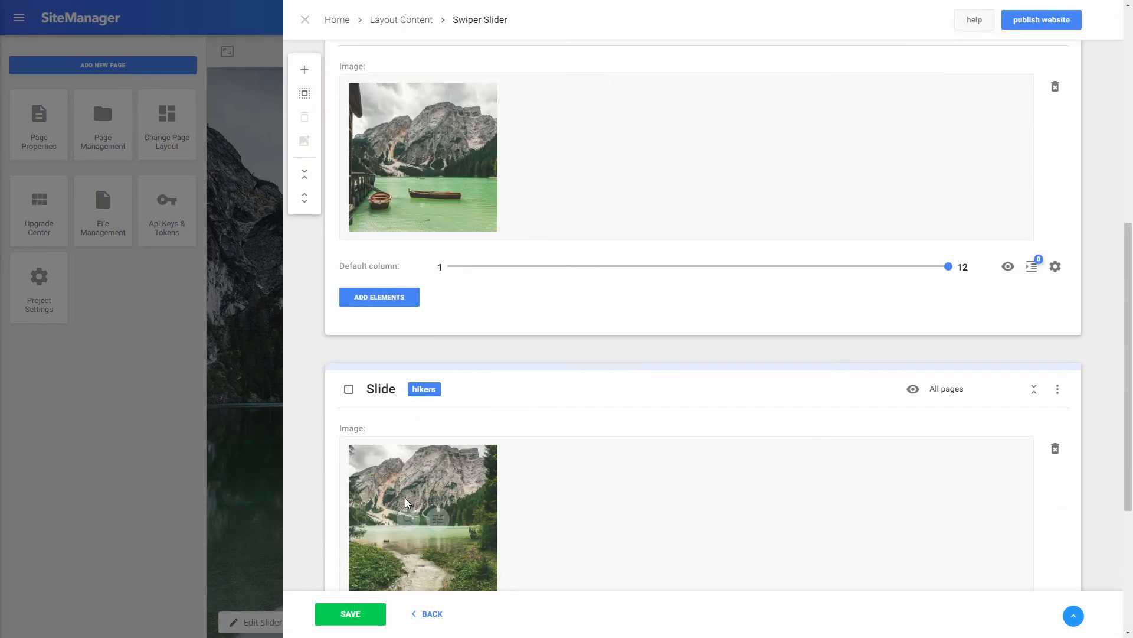
{"action": "scroll", "coordinate": [430, 519], "scroll_direction": "up", "scroll_amount": 2}
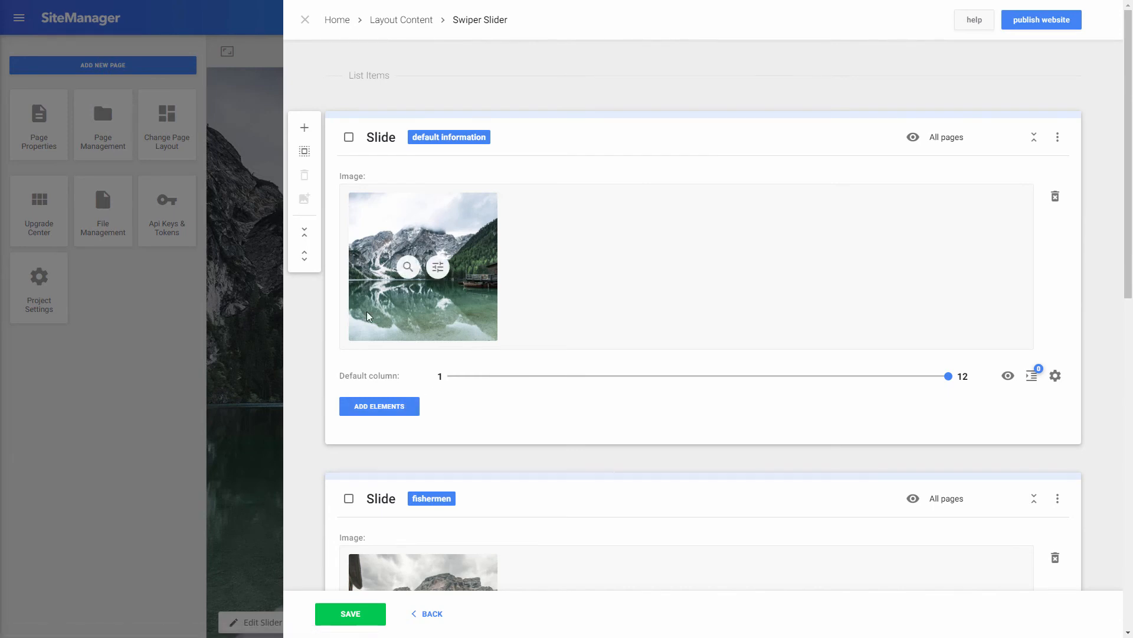
{"action": "left_click", "coordinate": [347, 615]}
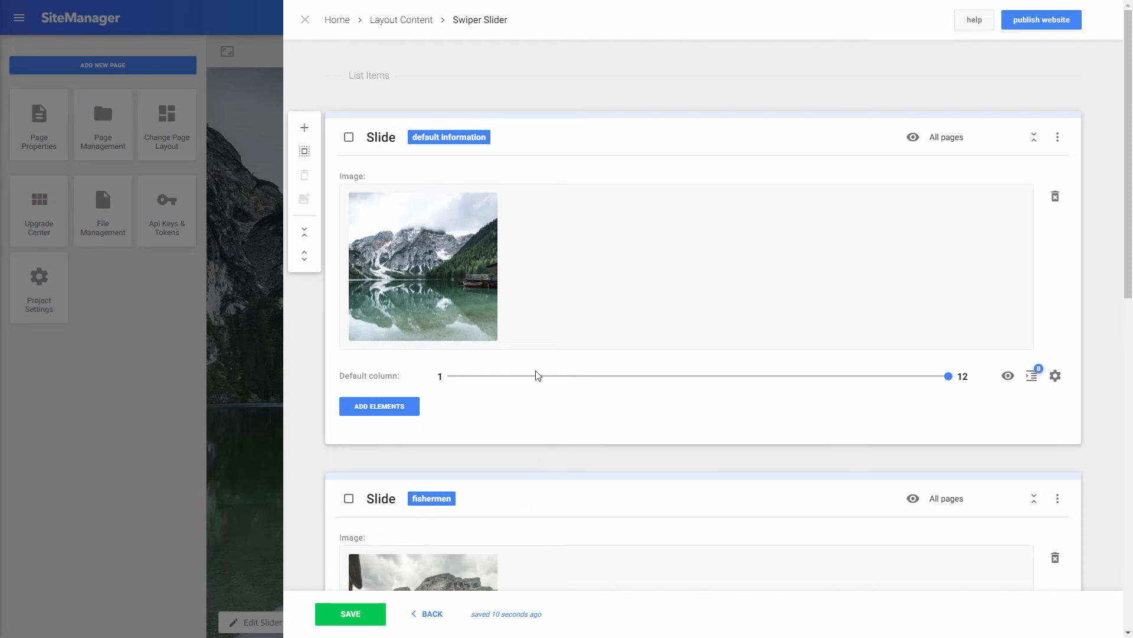
{"action": "left_click", "coordinate": [265, 480]}
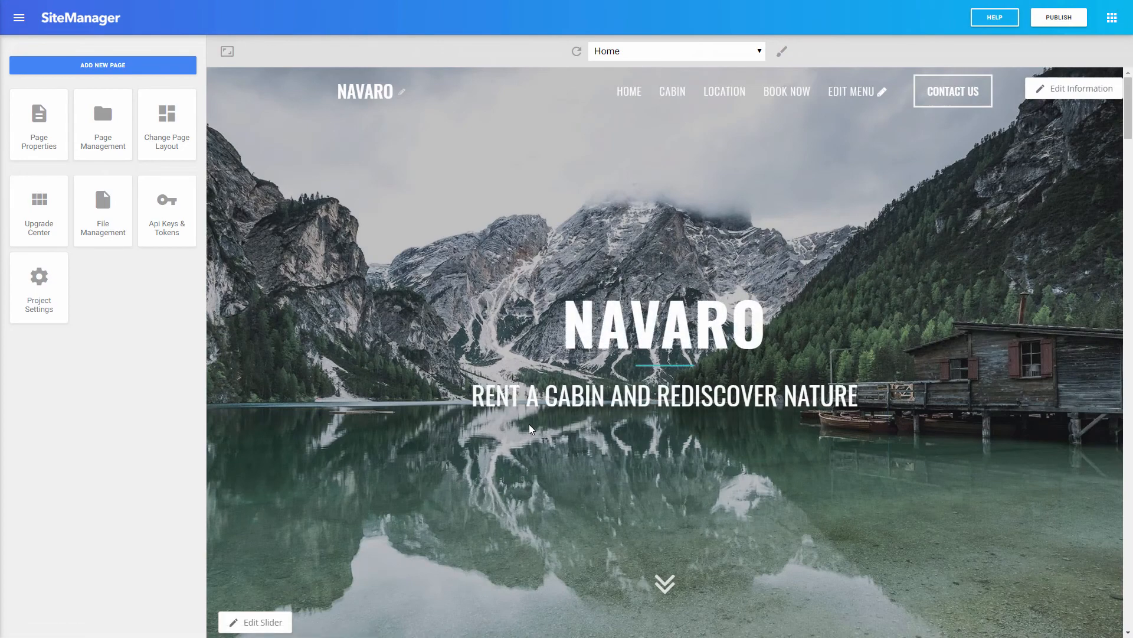
{"action": "scroll", "coordinate": [582, 441], "scroll_direction": "down", "scroll_amount": 9}
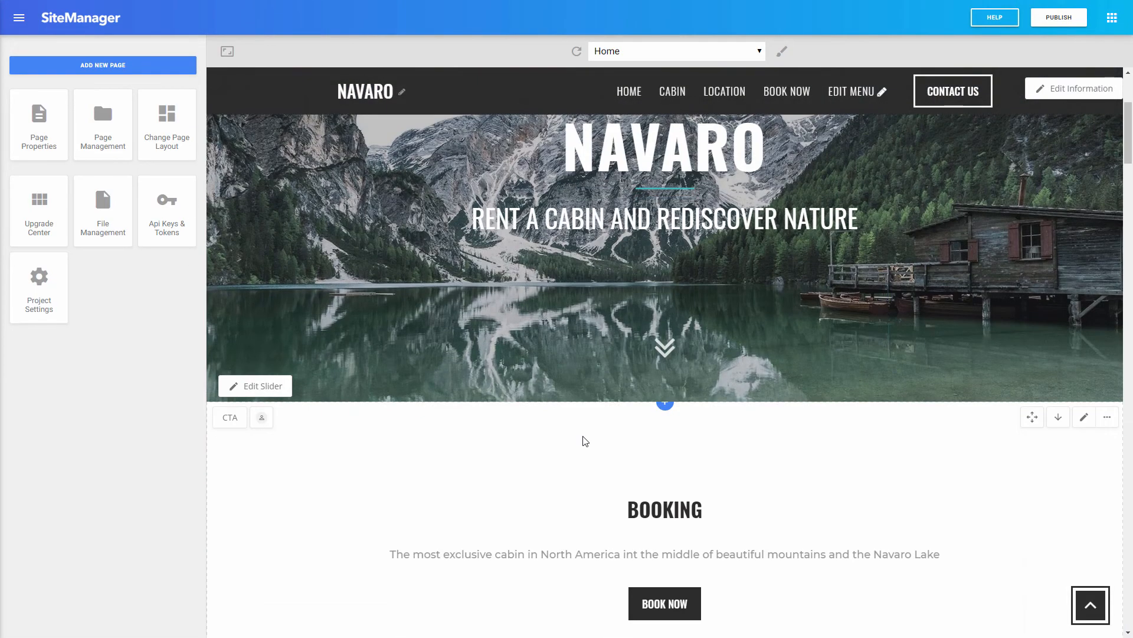
{"action": "scroll", "coordinate": [577, 539], "scroll_direction": "down", "scroll_amount": 3}
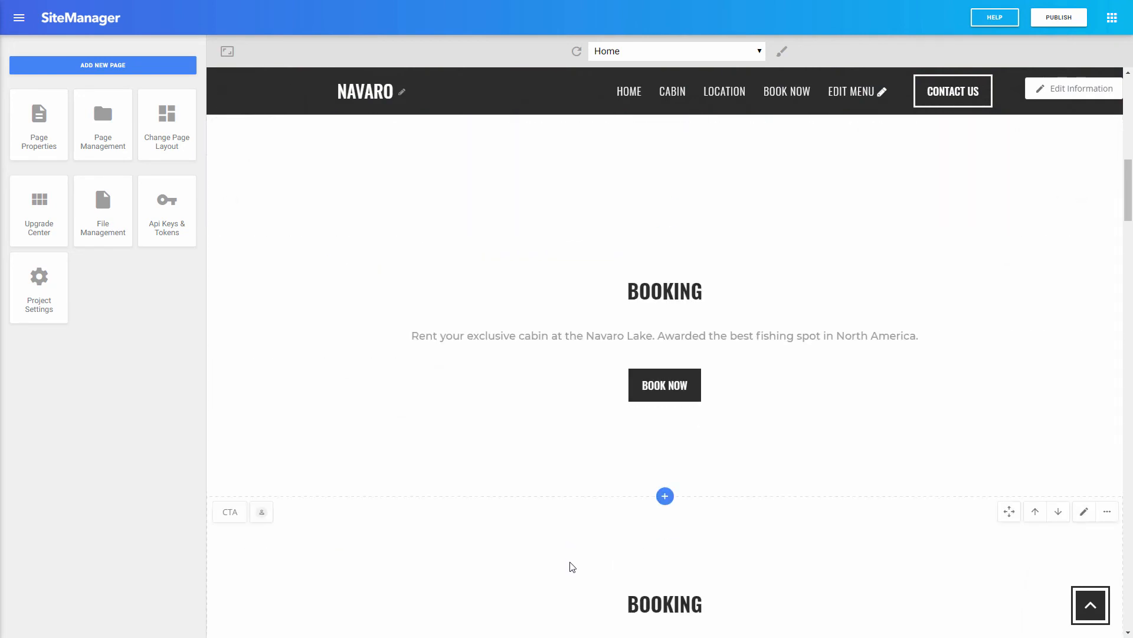
{"action": "scroll", "coordinate": [572, 549], "scroll_direction": "up", "scroll_amount": 7}
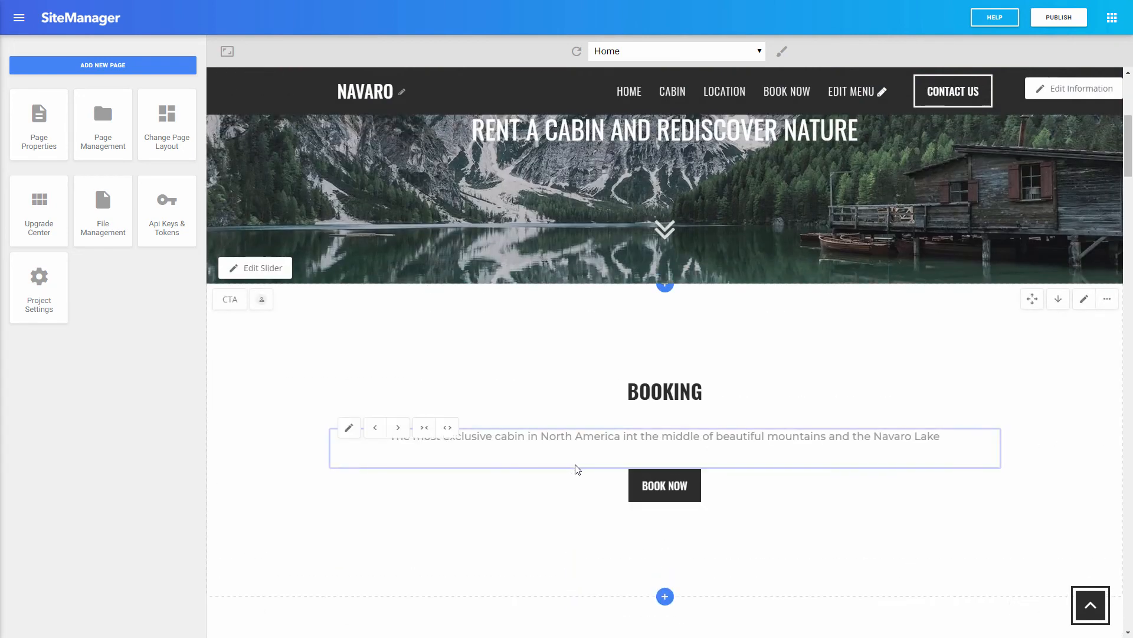
{"action": "scroll", "coordinate": [574, 460], "scroll_direction": "down", "scroll_amount": 5}
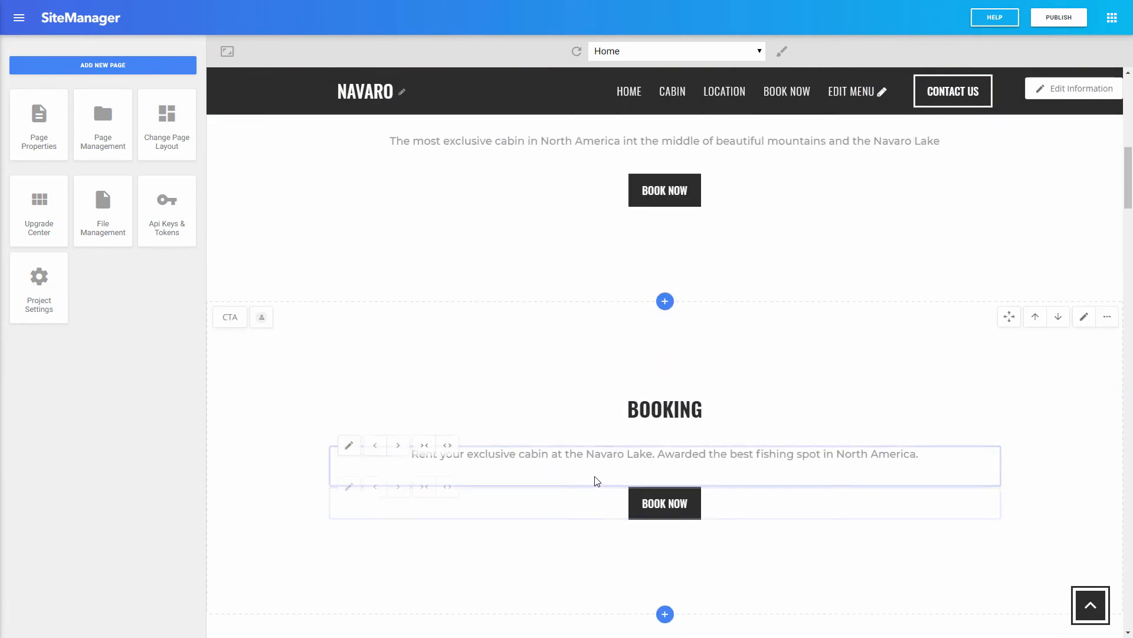
{"action": "scroll", "coordinate": [578, 467], "scroll_direction": "down", "scroll_amount": 6}
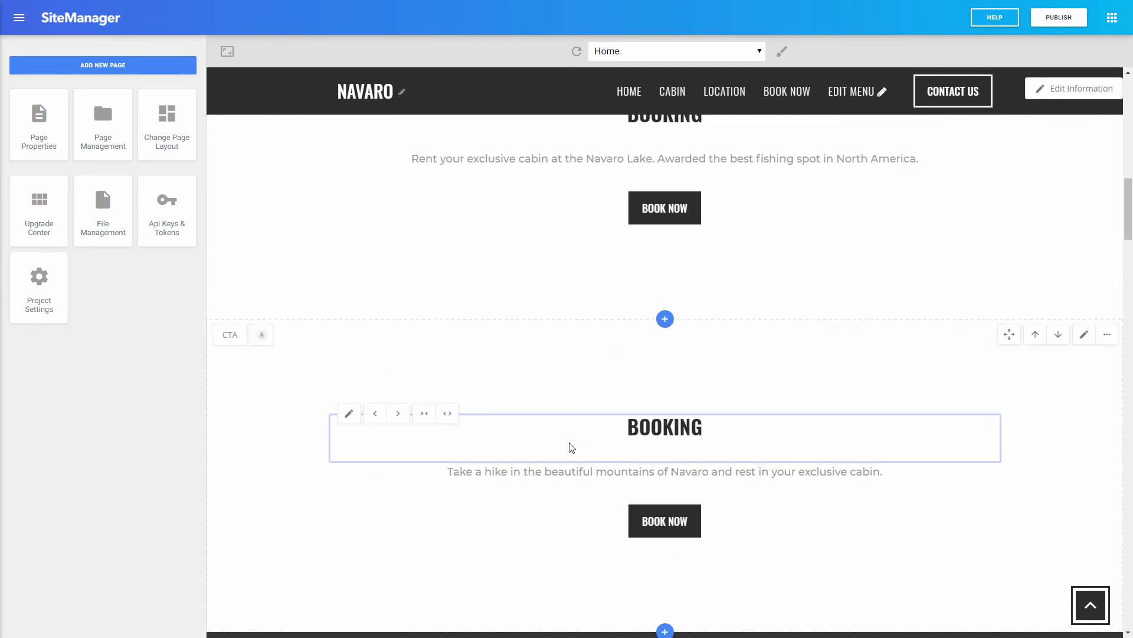
{"action": "scroll", "coordinate": [569, 464], "scroll_direction": "up", "scroll_amount": 10}
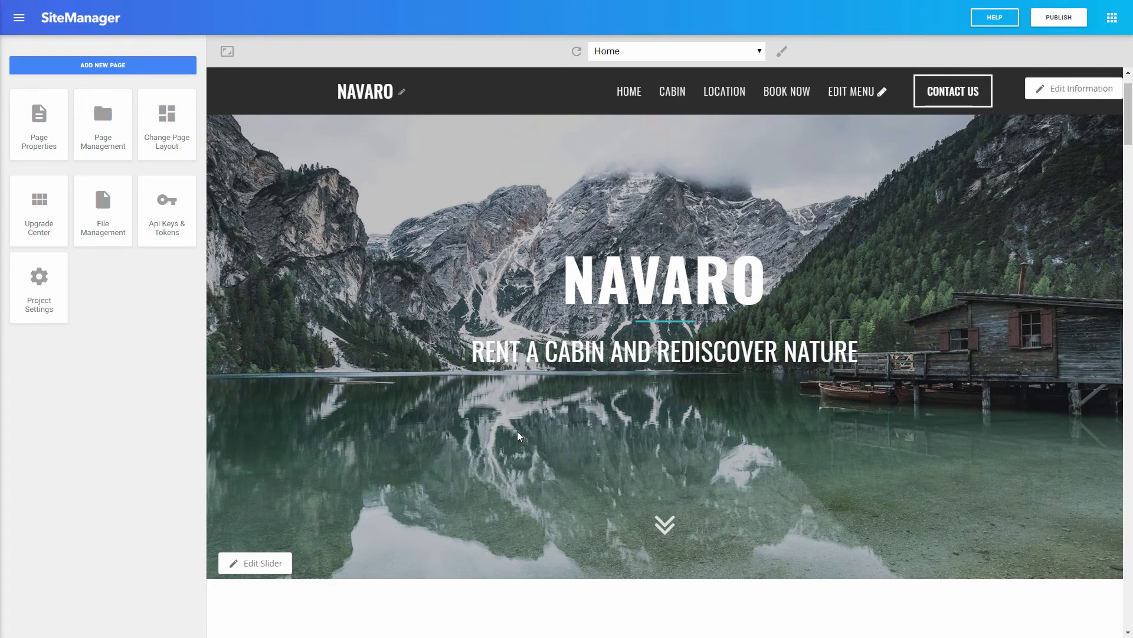
{"action": "scroll", "coordinate": [520, 437], "scroll_direction": "down", "scroll_amount": 5}
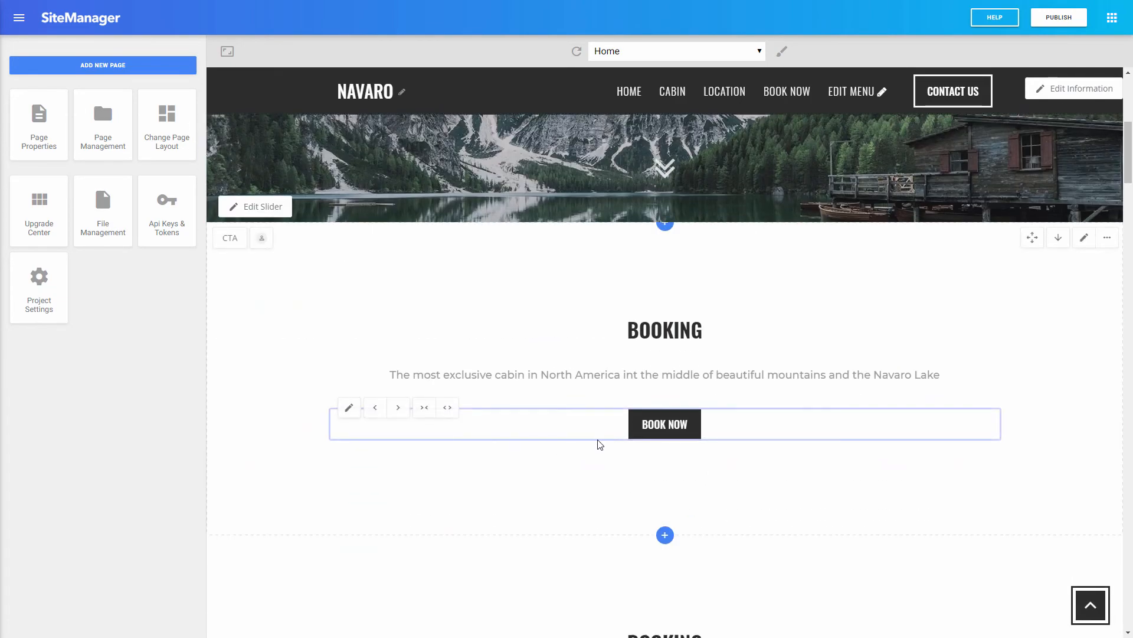
{"action": "scroll", "coordinate": [599, 444], "scroll_direction": "down", "scroll_amount": 4}
{"action": "scroll", "coordinate": [525, 484], "scroll_direction": "up", "scroll_amount": 10}
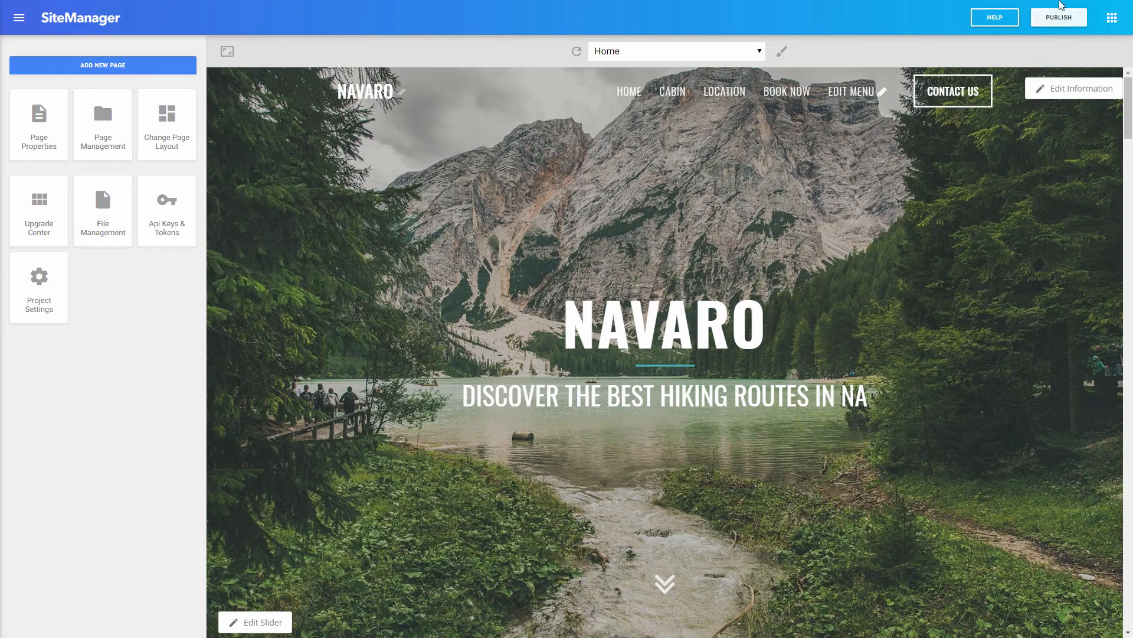
Step: Navigate to the Swiper Slider's Slide group under Code Application's Layout Components
{"action": "left_click", "coordinate": [1112, 17]}
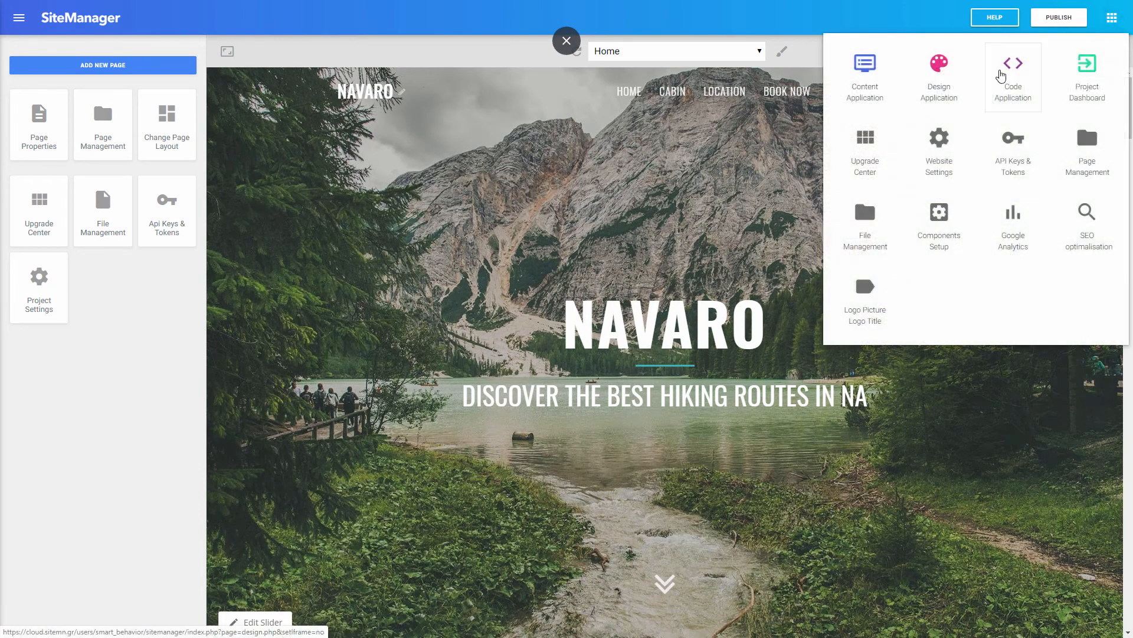
{"action": "left_click", "coordinate": [1013, 71]}
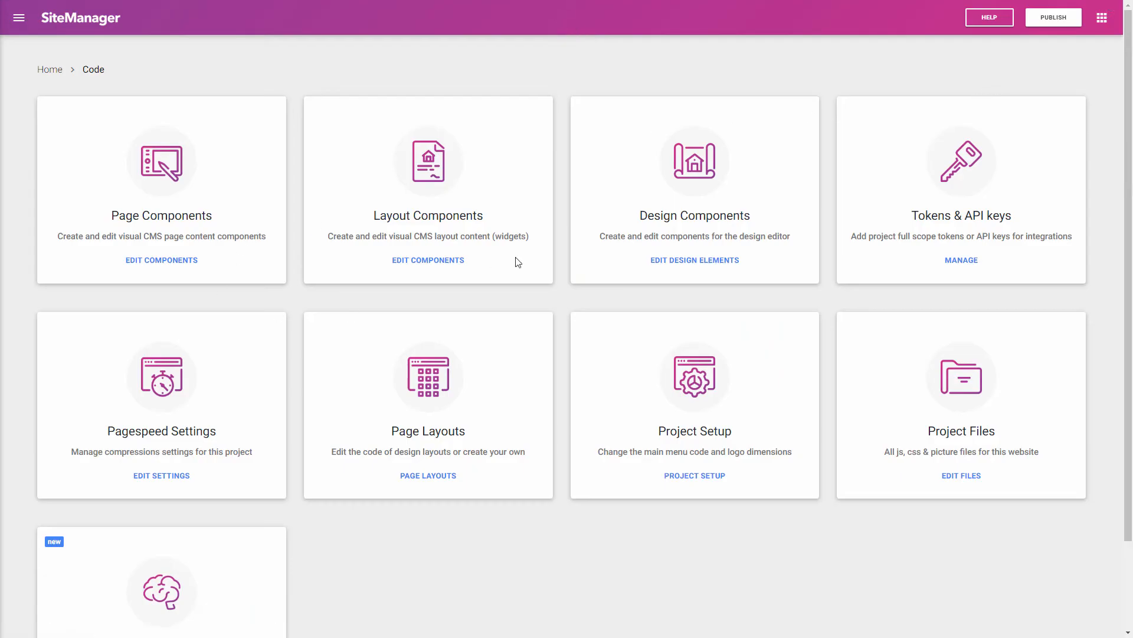
{"action": "left_click", "coordinate": [406, 262]}
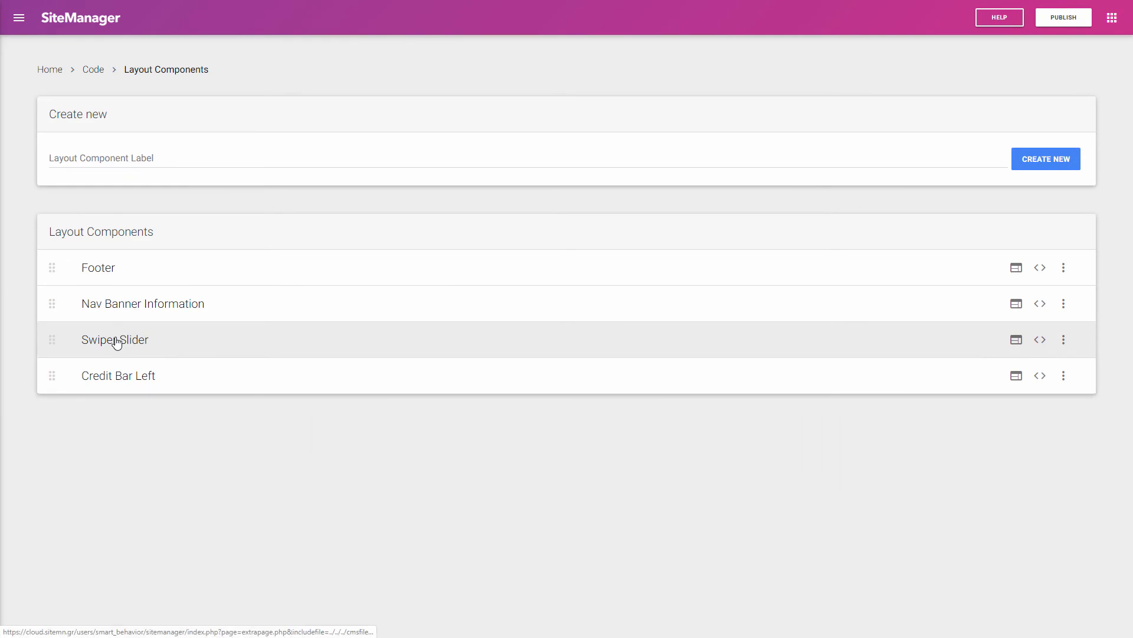
{"action": "left_click", "coordinate": [117, 343]}
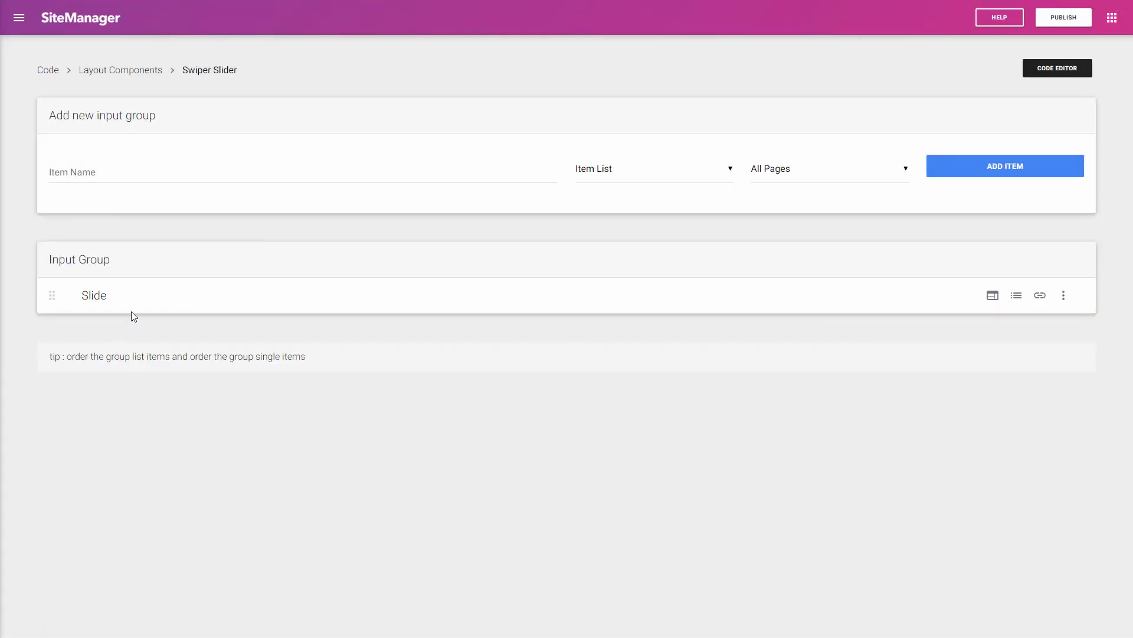
{"action": "left_click", "coordinate": [97, 295]}
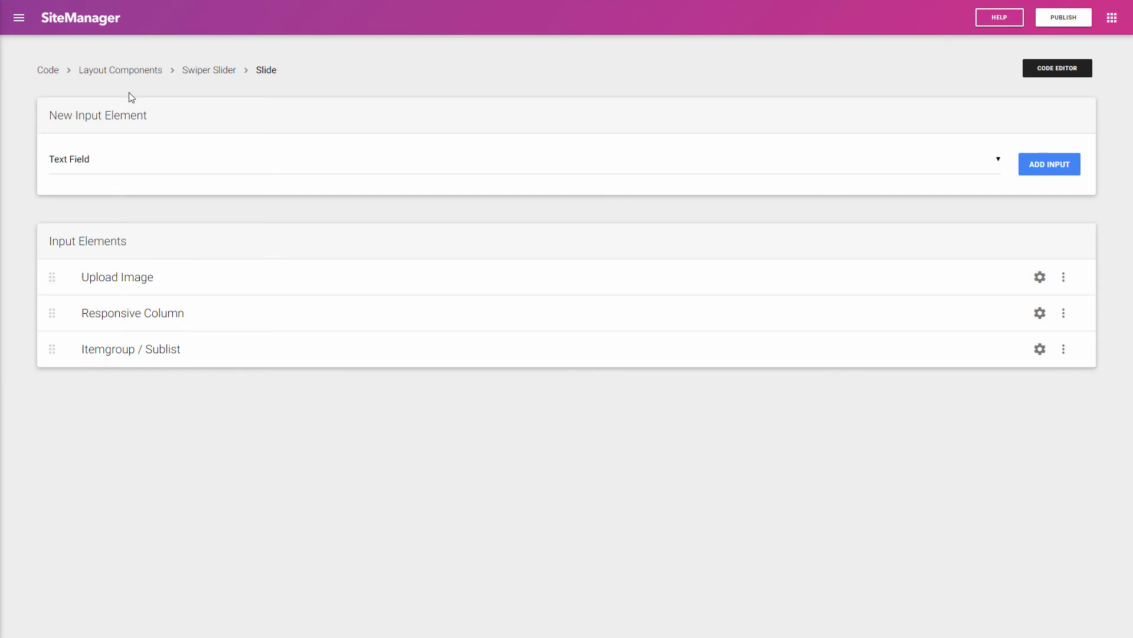
Step: Add a Smart Content input, move it to the top of the Slide list, and open its settings
{"action": "left_click", "coordinate": [118, 167]}
{"action": "left_click", "coordinate": [97, 330]}
{"action": "left_click", "coordinate": [1058, 166]}
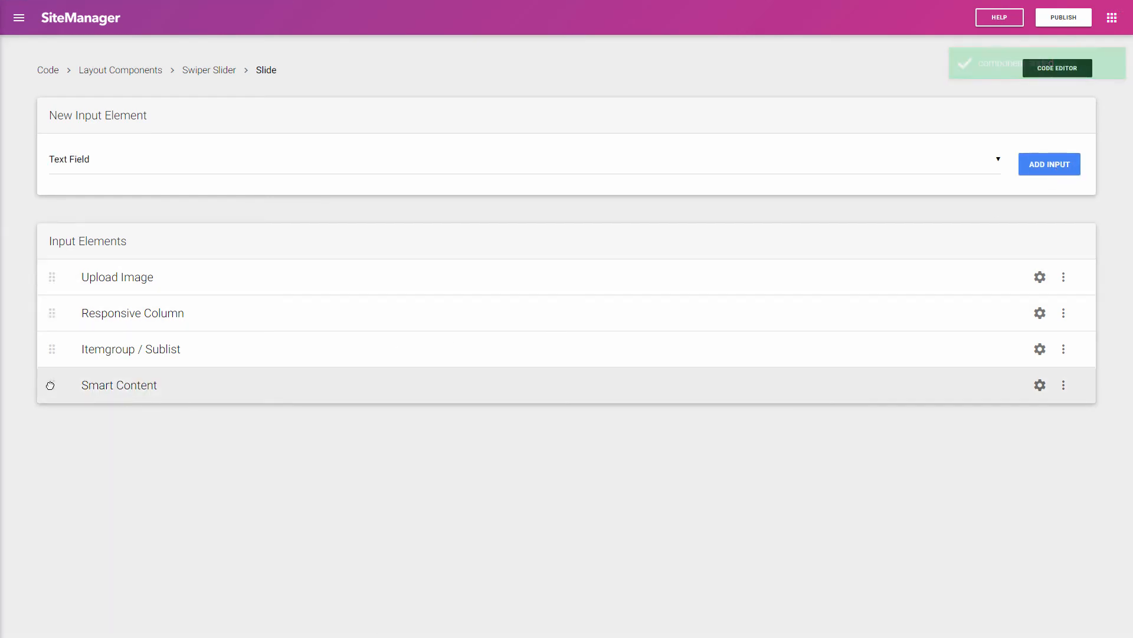
{"action": "left_click_drag", "start_coordinate": [52, 384], "coordinate": [71, 268]}
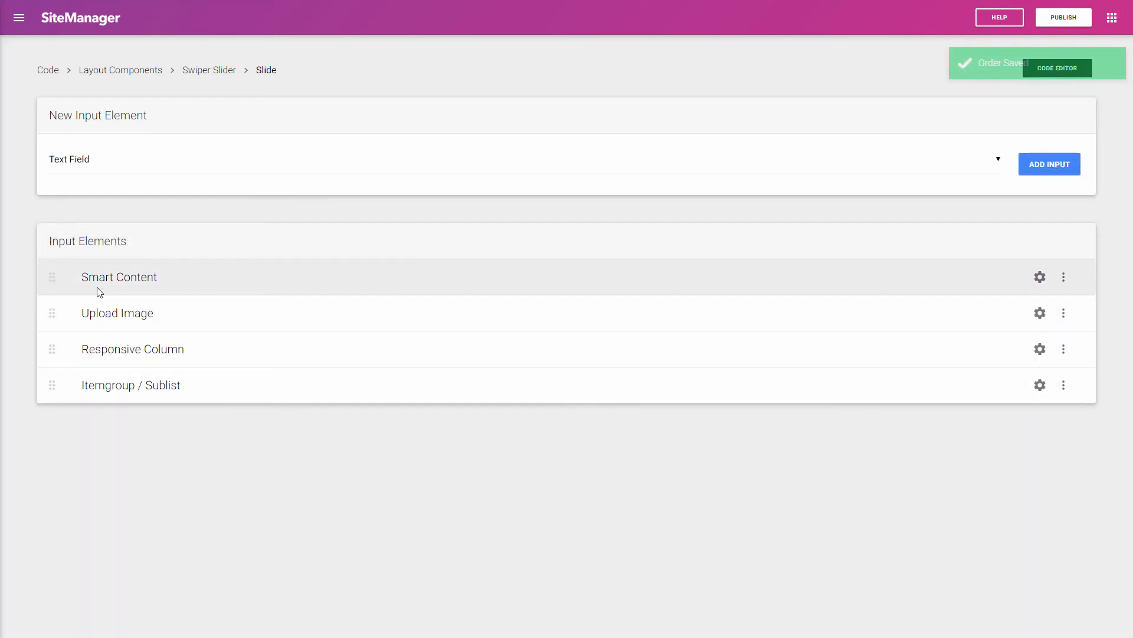
{"action": "left_click", "coordinate": [1039, 277]}
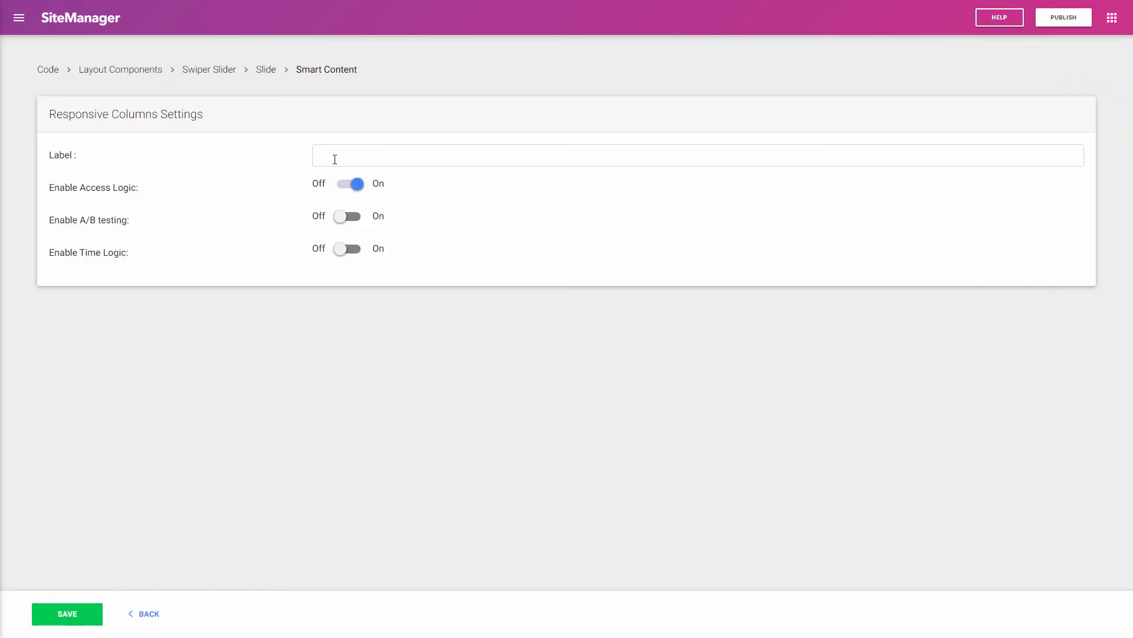
Step: Label the Smart Content input 'smart logic:' with Access Logic on, and save it
{"action": "left_click", "coordinate": [333, 157]}
{"action": "type", "text": "Smart"}
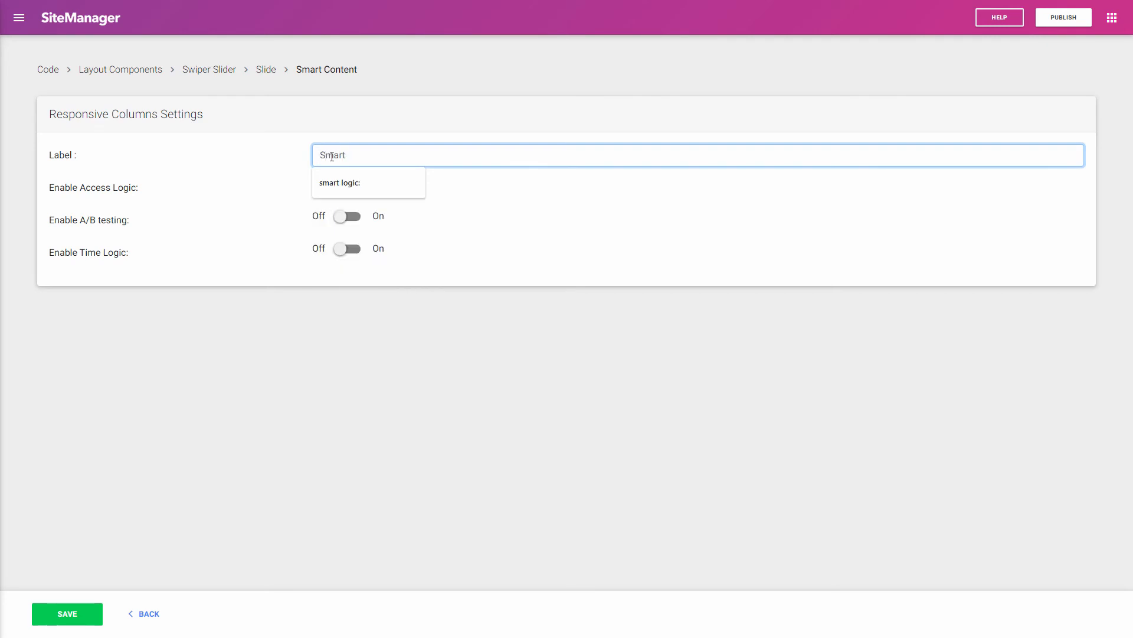
{"action": "key", "text": "Down"}
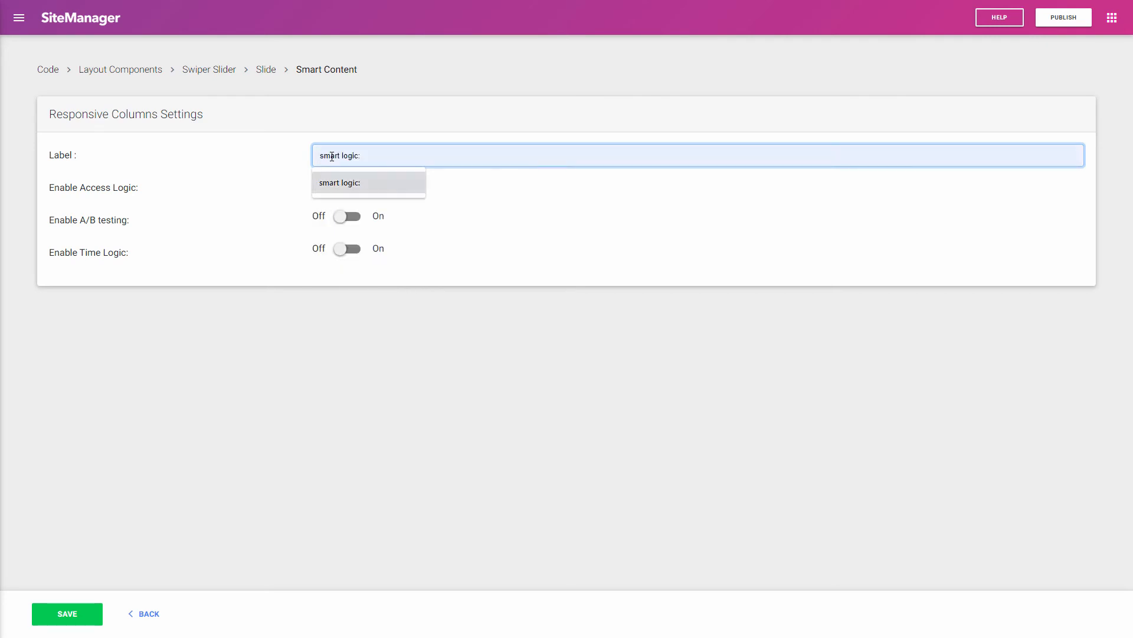
{"action": "key", "text": "Return"}
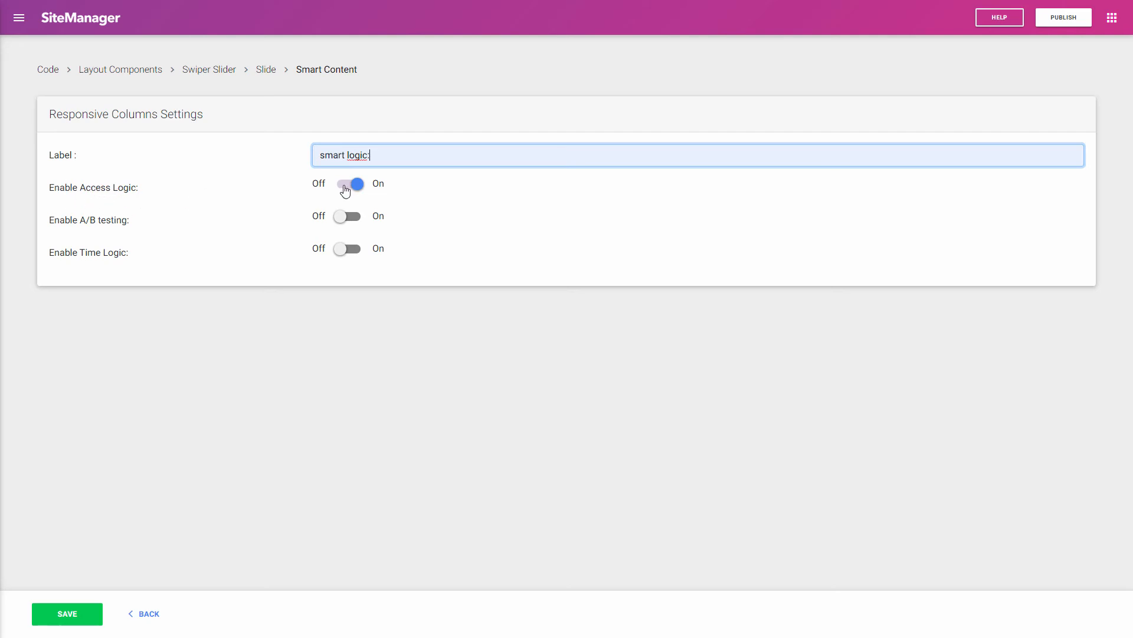
{"action": "left_click", "coordinate": [441, 229]}
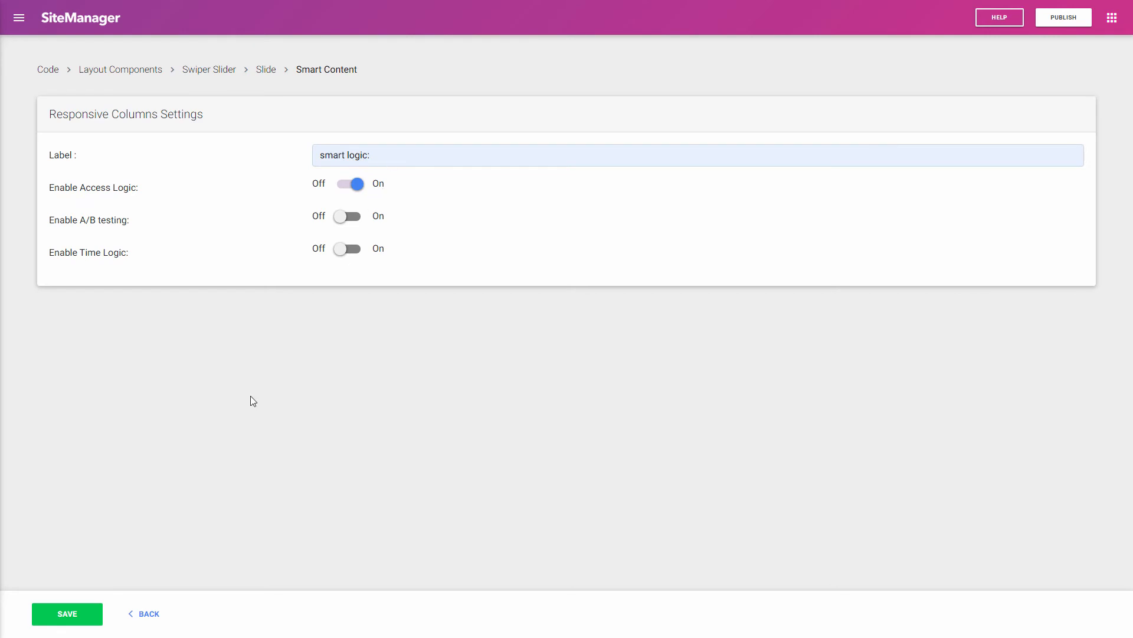
{"action": "left_click", "coordinate": [68, 612]}
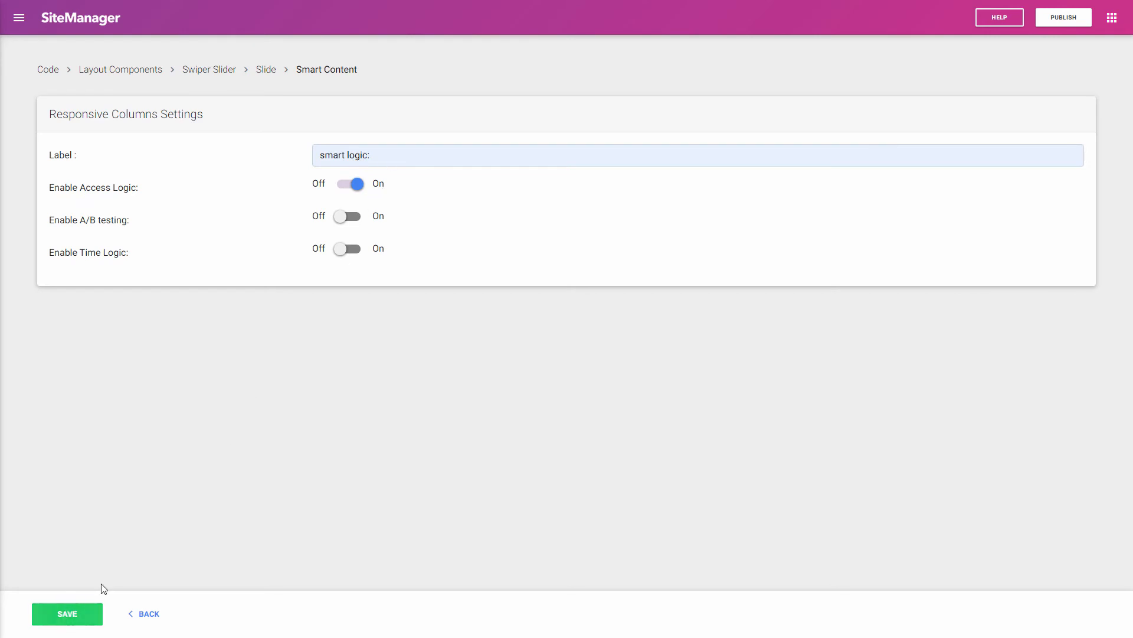
Step: Open the Swiper Slider's code and expand the Slide item variables
{"action": "left_click", "coordinate": [159, 619]}
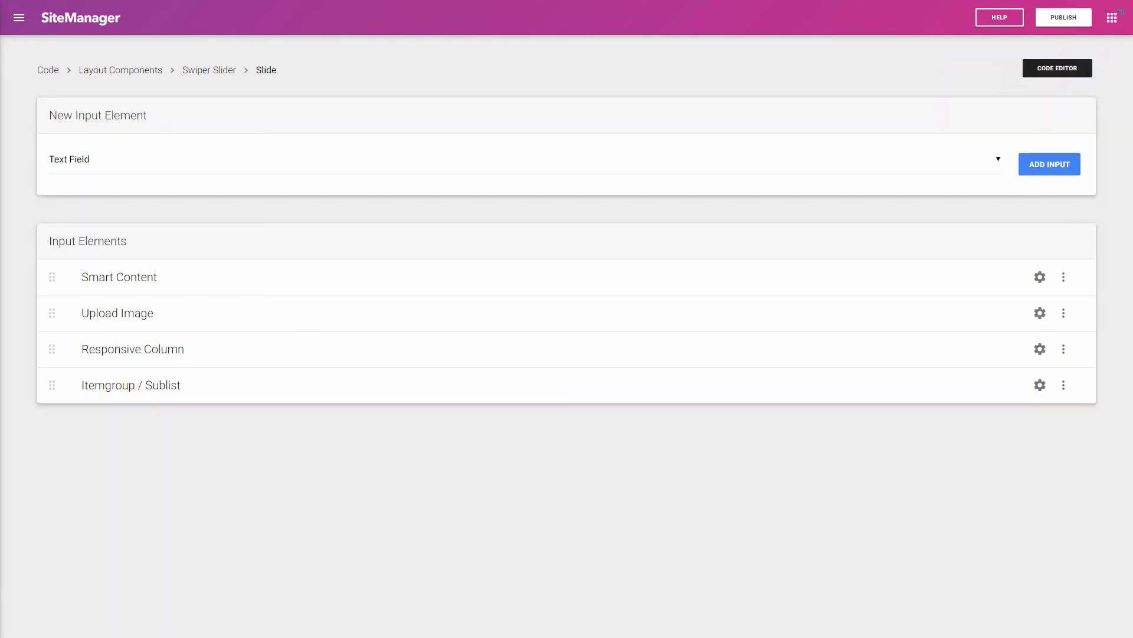
{"action": "left_click", "coordinate": [1073, 70]}
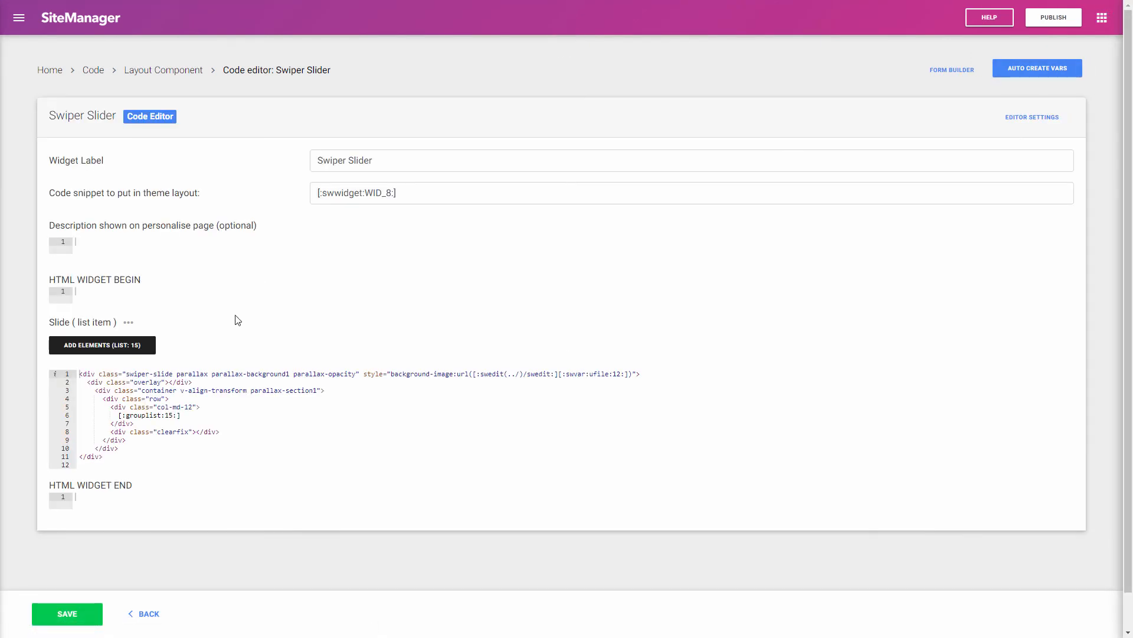
{"action": "left_click", "coordinate": [129, 324]}
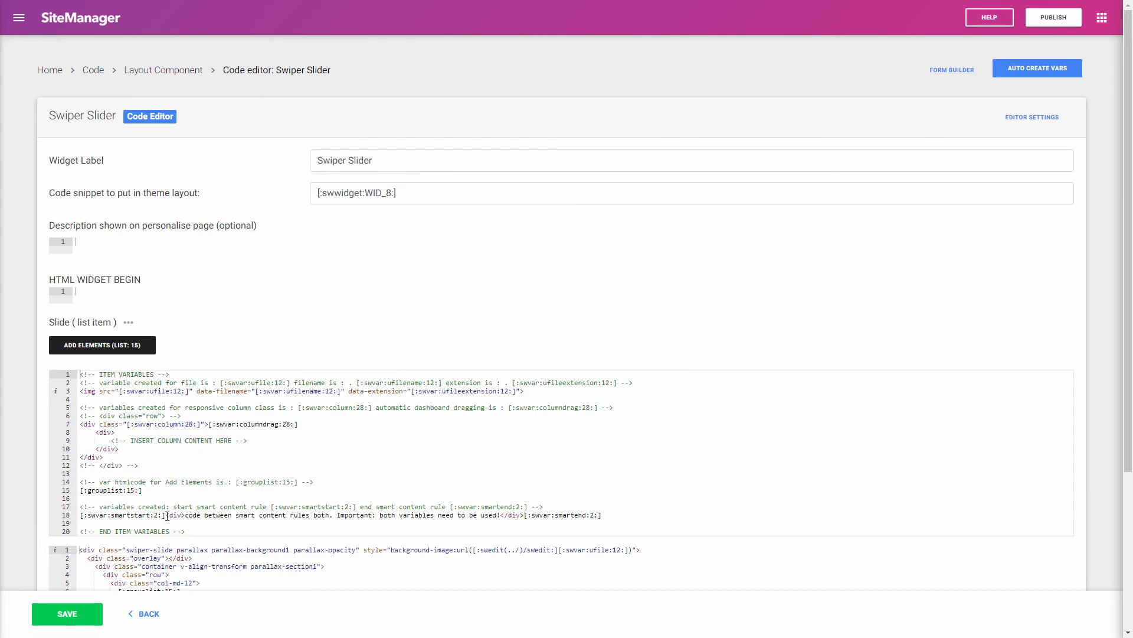
Step: Copy the [:swvar:smartstart:2:] tag and paste it as the slide code's first line
{"action": "left_click_drag", "start_coordinate": [167, 516], "coordinate": [74, 515]}
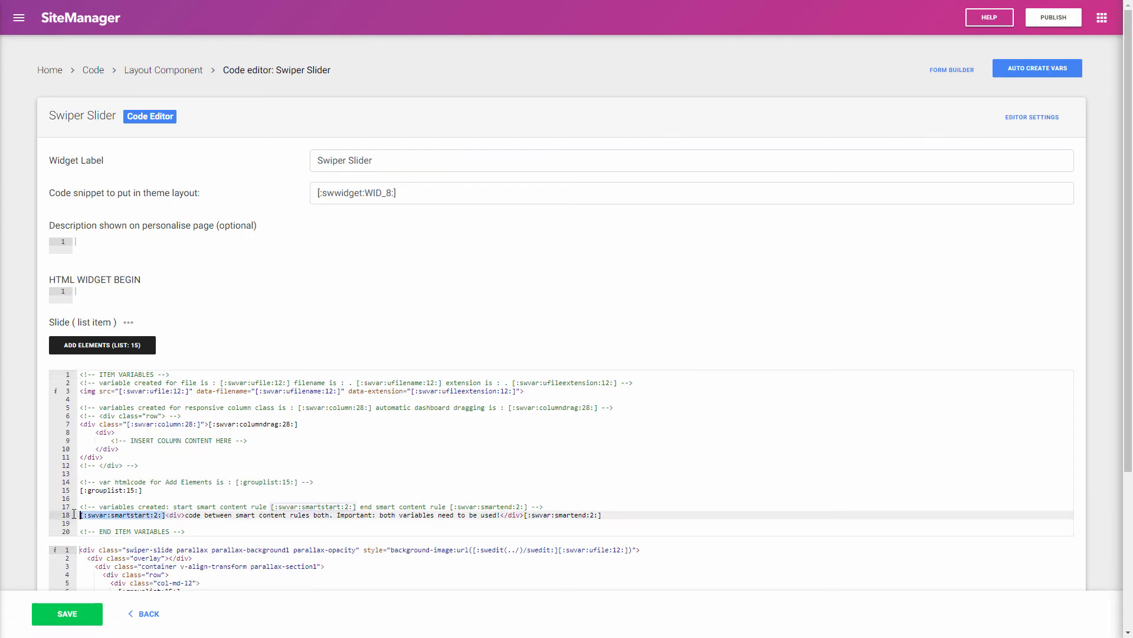
{"action": "left_click", "coordinate": [241, 558]}
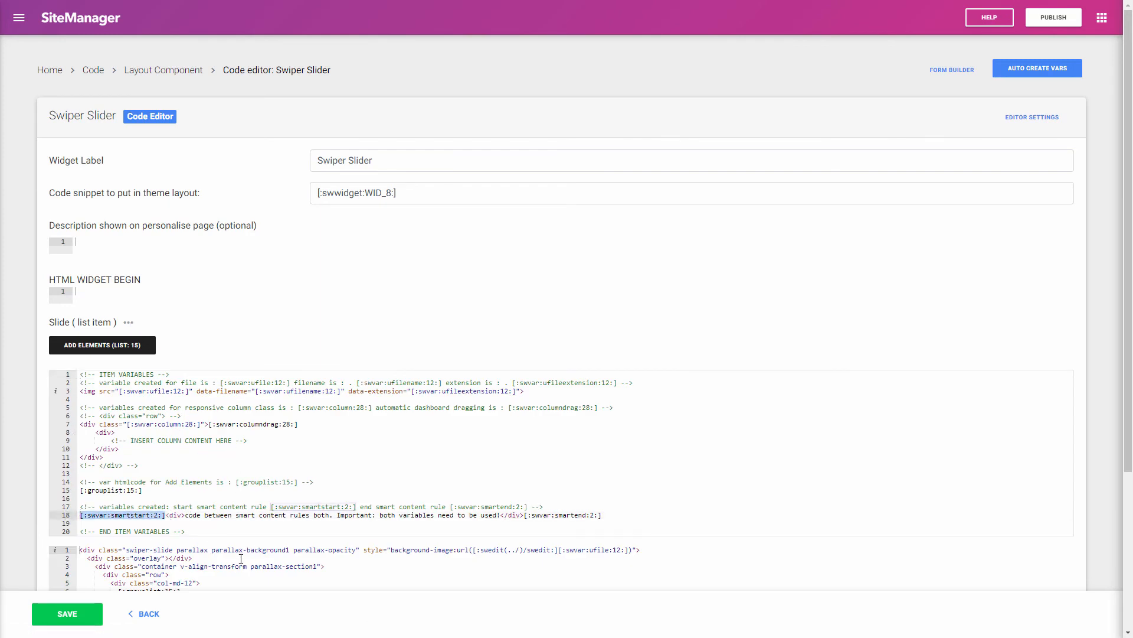
{"action": "left_click", "coordinate": [165, 516]}
{"action": "left_click_drag", "start_coordinate": [165, 516], "coordinate": [79, 514]}
{"action": "key", "text": "ctrl+c"}
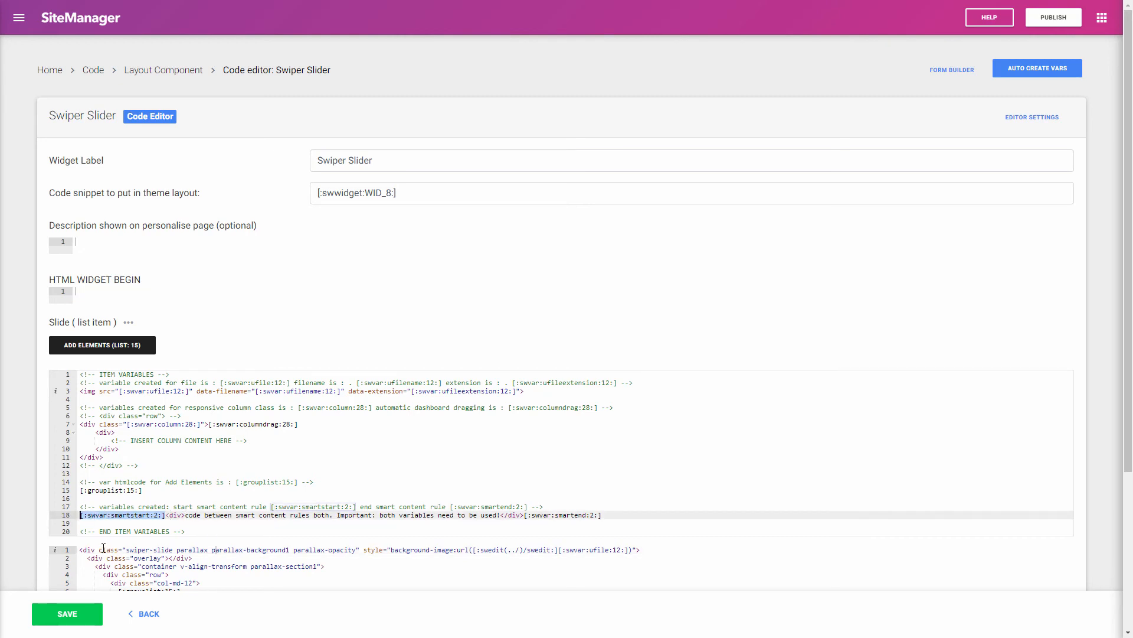
{"action": "left_click", "coordinate": [82, 549]}
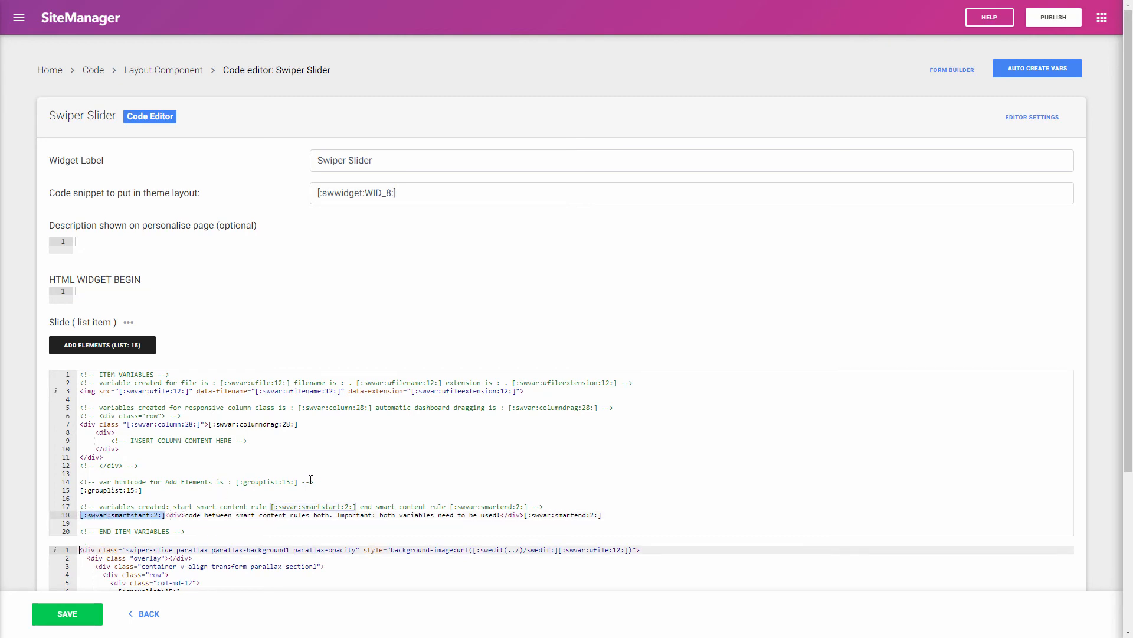
{"action": "key", "text": "Return"}
{"action": "key", "text": "Up"}
{"action": "key", "text": "ctrl+v"}
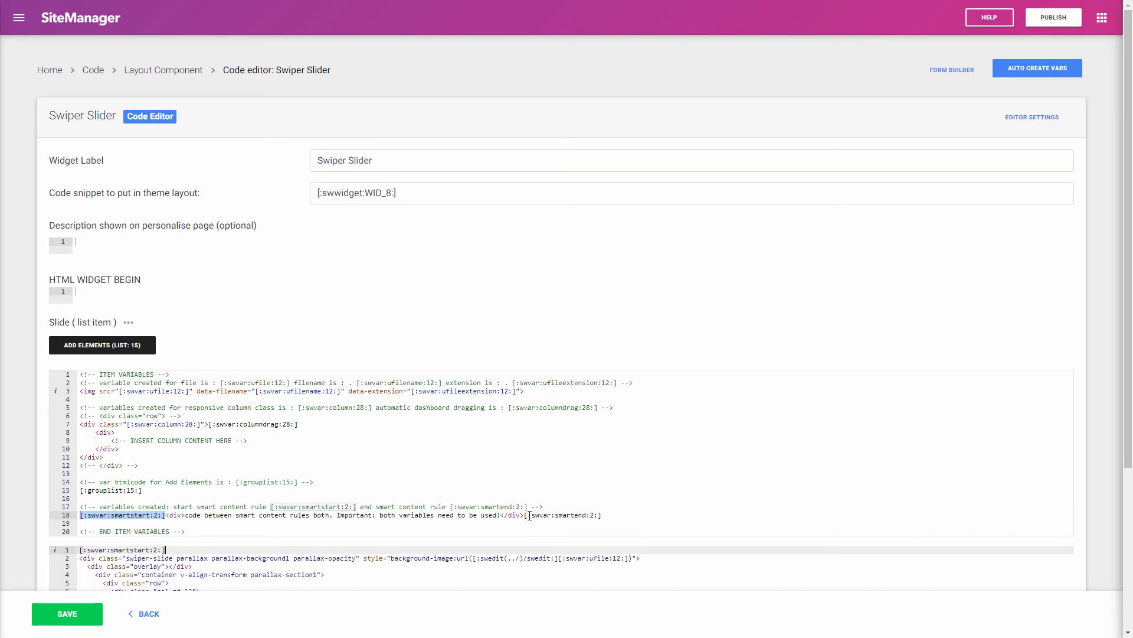
Step: Copy the [:swvar:smartend:2:] tag and paste it on a new last line of the slide code
{"action": "left_click_drag", "start_coordinate": [526, 516], "coordinate": [612, 517]}
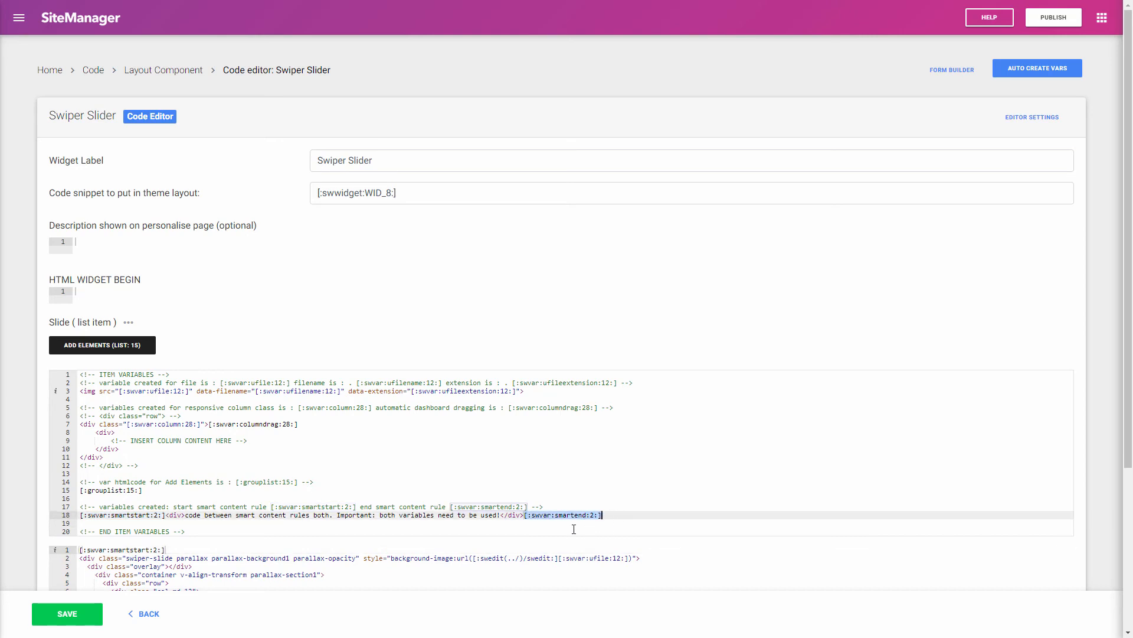
{"action": "key", "text": "ctrl+c"}
{"action": "scroll", "coordinate": [574, 529], "scroll_direction": "down", "scroll_amount": 4}
{"action": "left_click", "coordinate": [122, 433]}
{"action": "key", "text": "Return"}
{"action": "key", "text": "ctrl+v"}
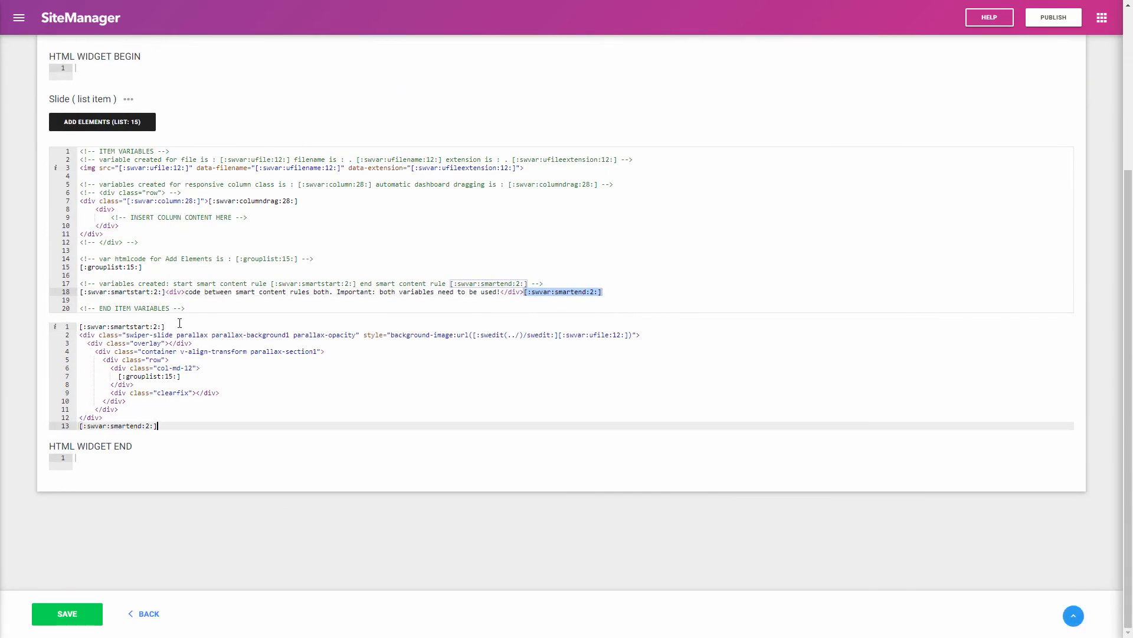
Step: Collapse the item-variables reference and save the Swiper Slider component
{"action": "left_click", "coordinate": [128, 99]}
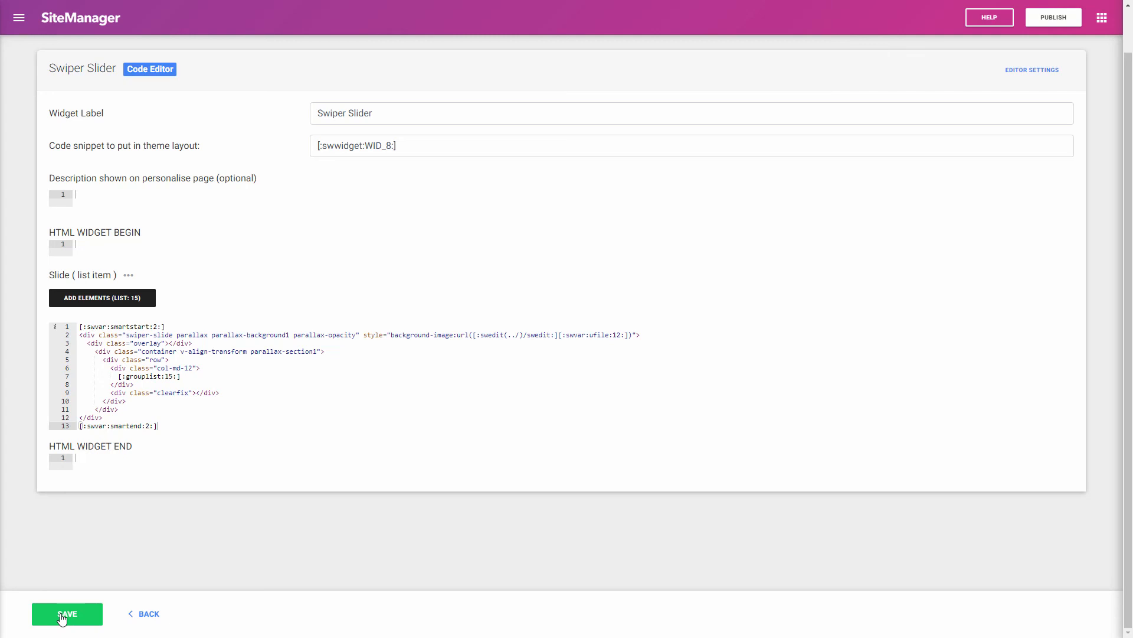
{"action": "left_click", "coordinate": [61, 617]}
Step: Switch to the Content Application and open the Home hero's slides to view the default slide
{"action": "left_click", "coordinate": [1102, 18]}
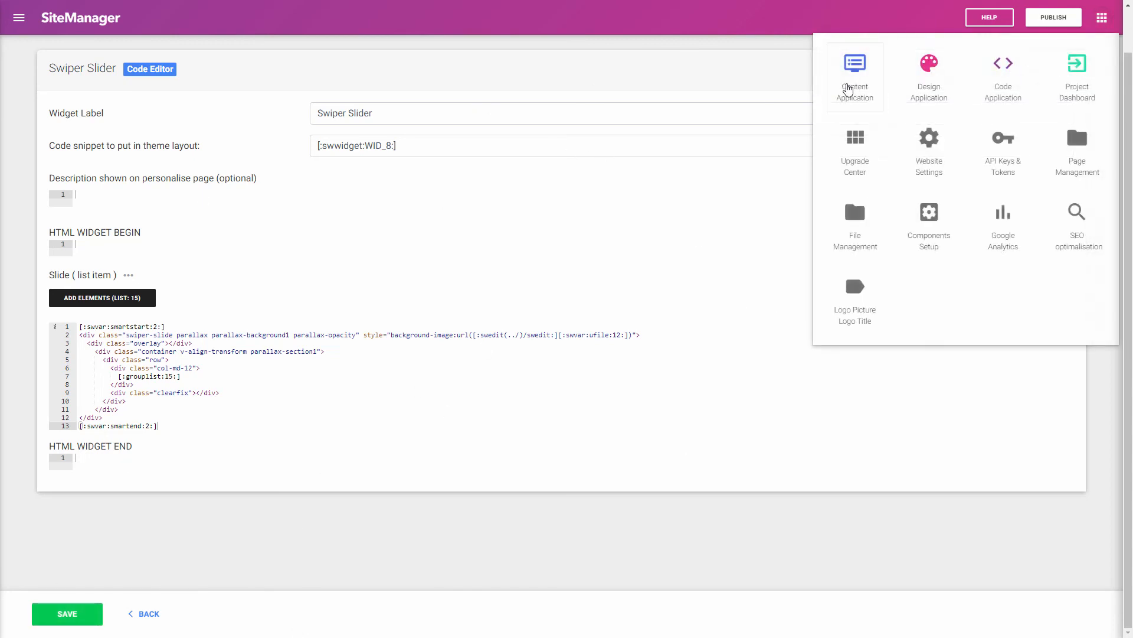
{"action": "left_click", "coordinate": [850, 90]}
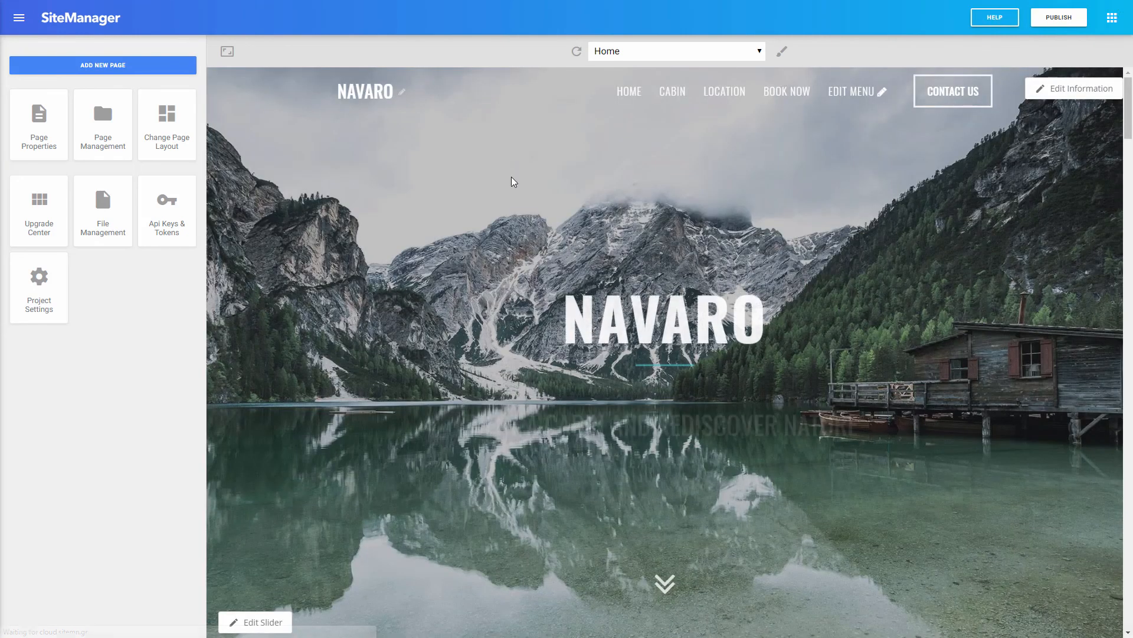
{"action": "left_click", "coordinate": [253, 622]}
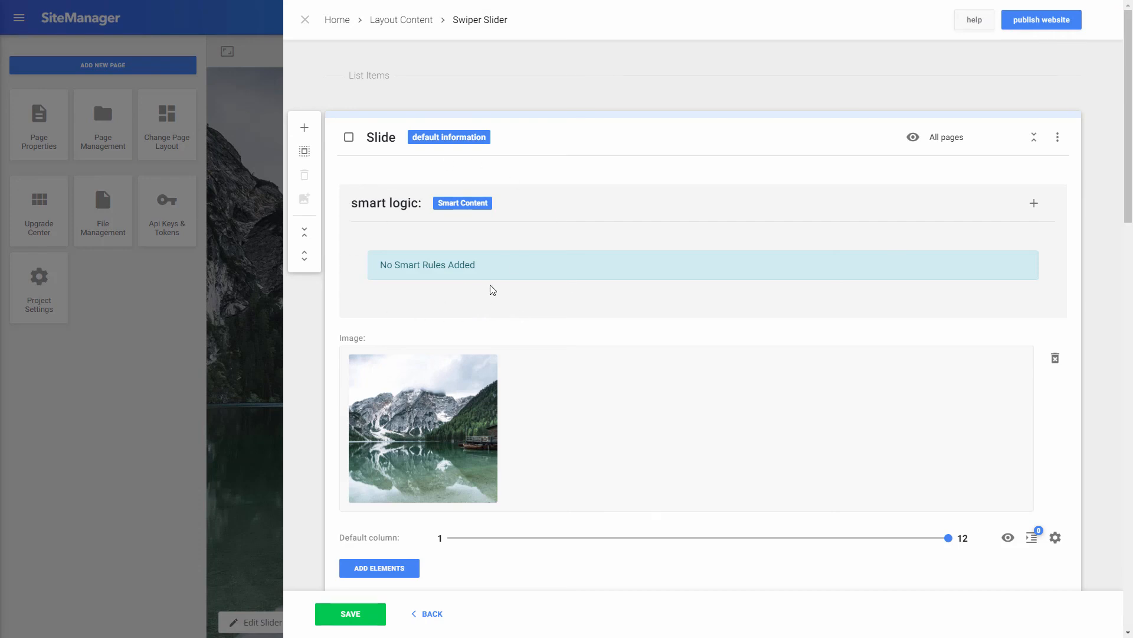
{"action": "scroll", "coordinate": [455, 297], "scroll_direction": "down", "scroll_amount": 2}
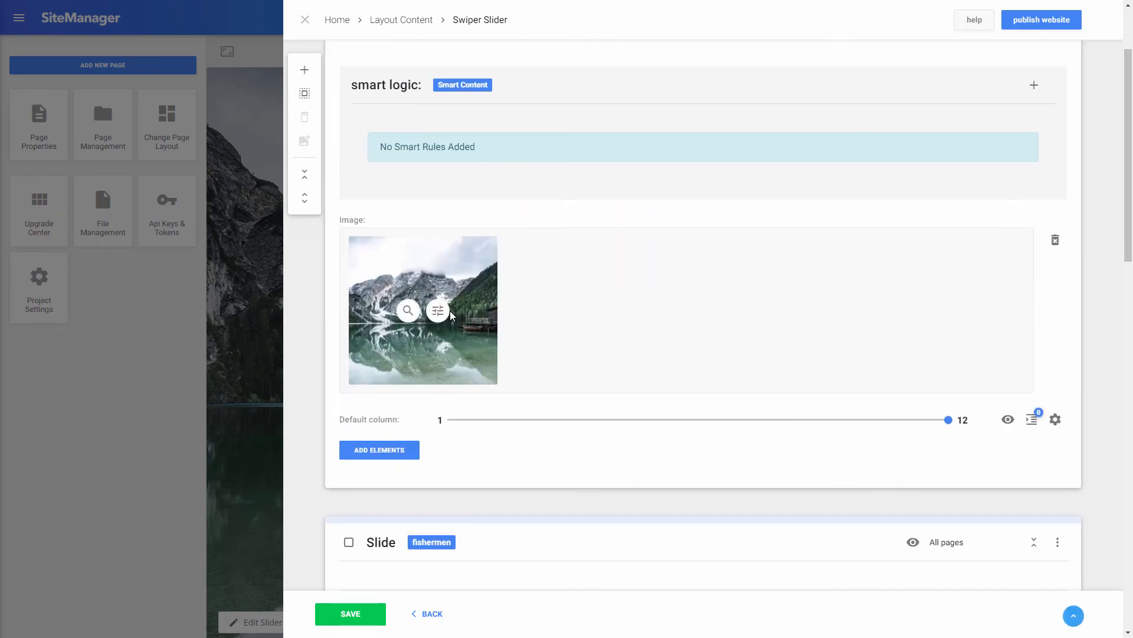
{"action": "scroll", "coordinate": [466, 248], "scroll_direction": "up", "scroll_amount": 2}
{"action": "scroll", "coordinate": [463, 319], "scroll_direction": "down", "scroll_amount": 5}
{"action": "scroll", "coordinate": [522, 229], "scroll_direction": "up", "scroll_amount": 5}
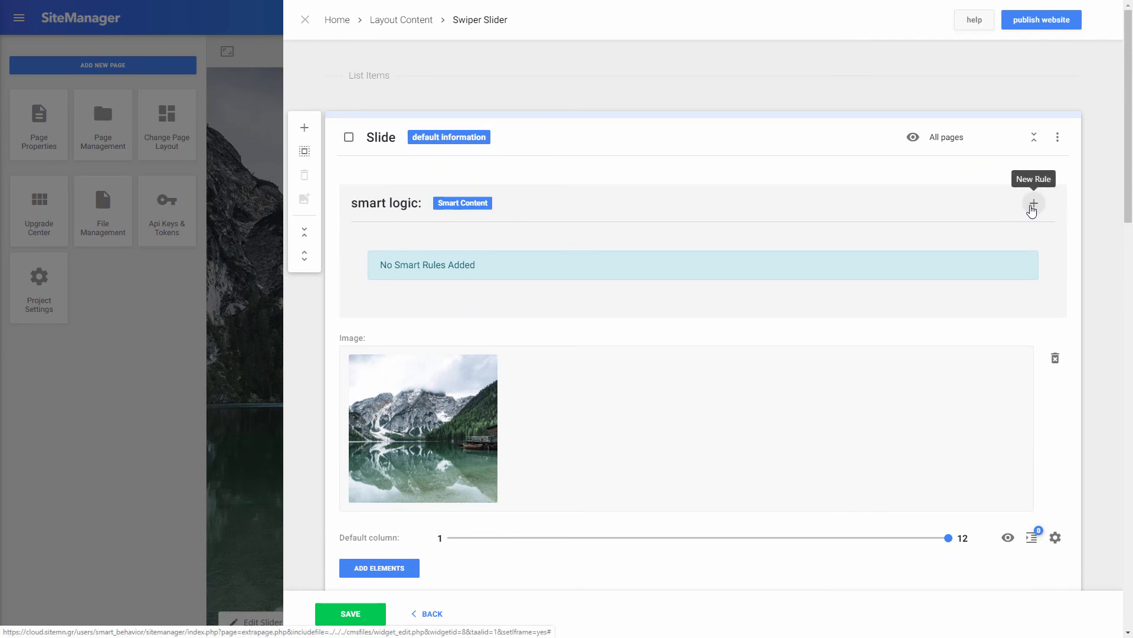
Step: Add two 'NOT in group' rules hiding the default slide from fishermen and hikers
{"action": "left_click", "coordinate": [1031, 207]}
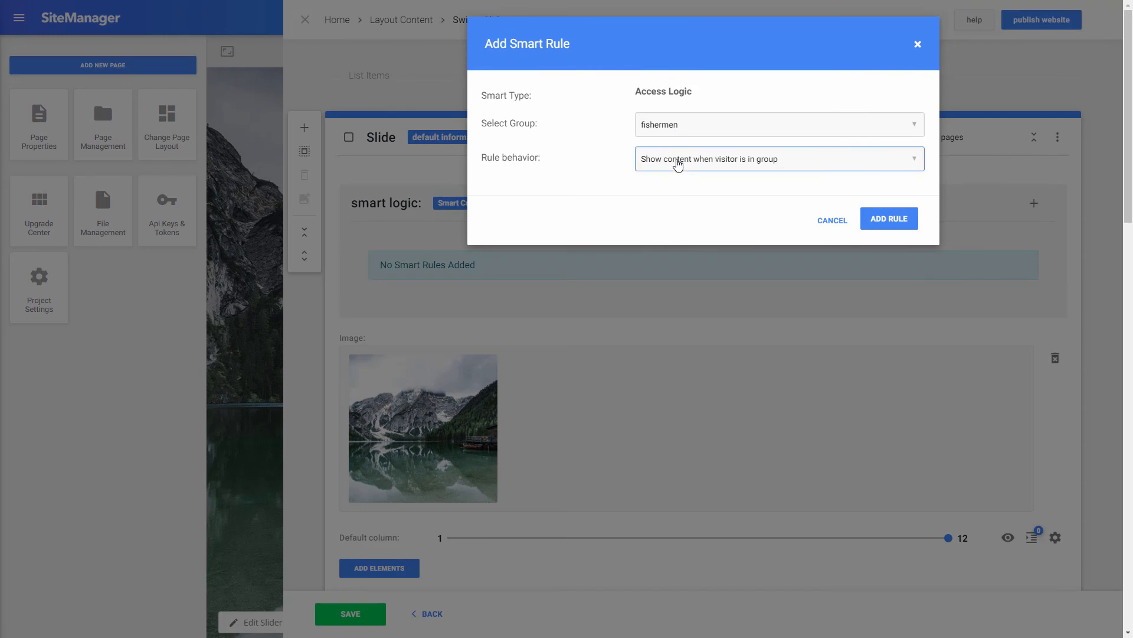
{"action": "left_click", "coordinate": [677, 164]}
{"action": "left_click", "coordinate": [678, 186]}
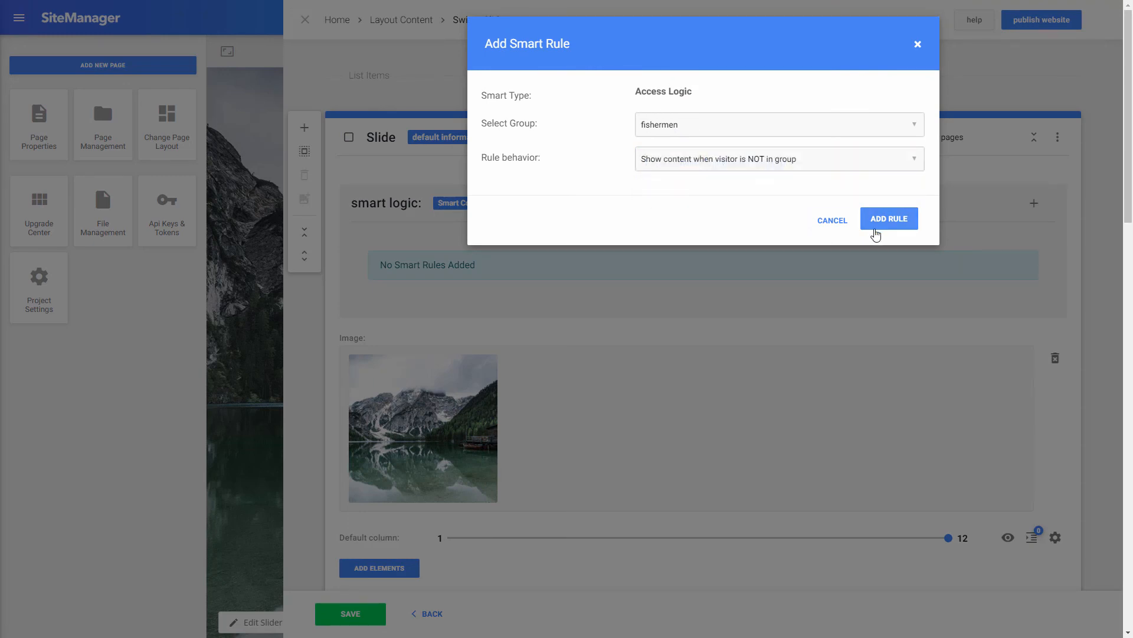
{"action": "left_click", "coordinate": [885, 220]}
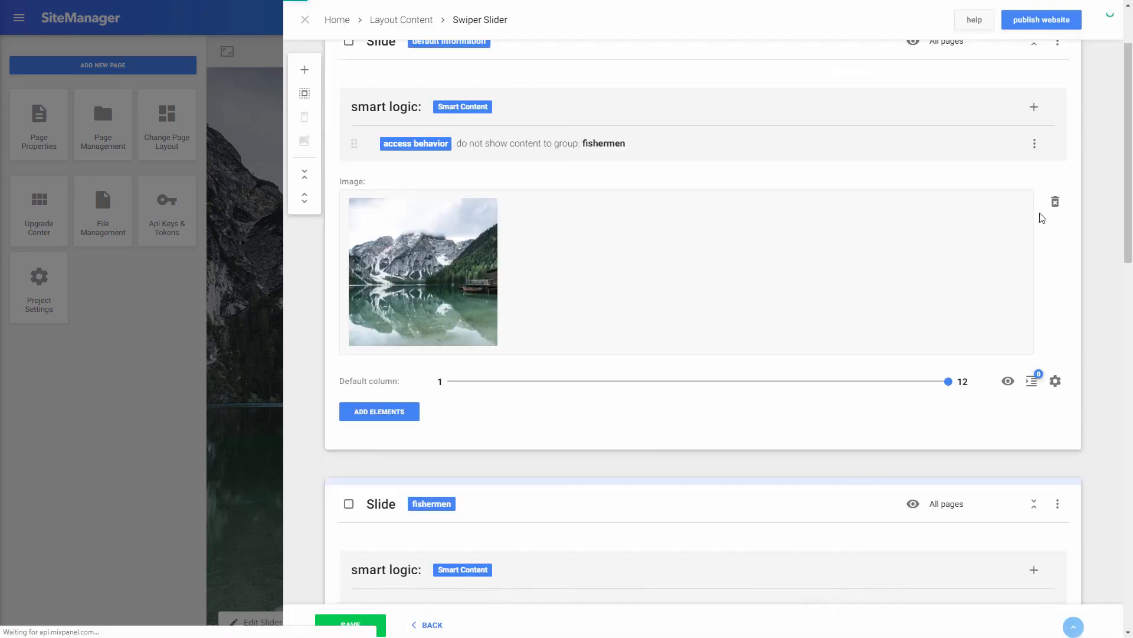
{"action": "left_click", "coordinate": [1036, 108]}
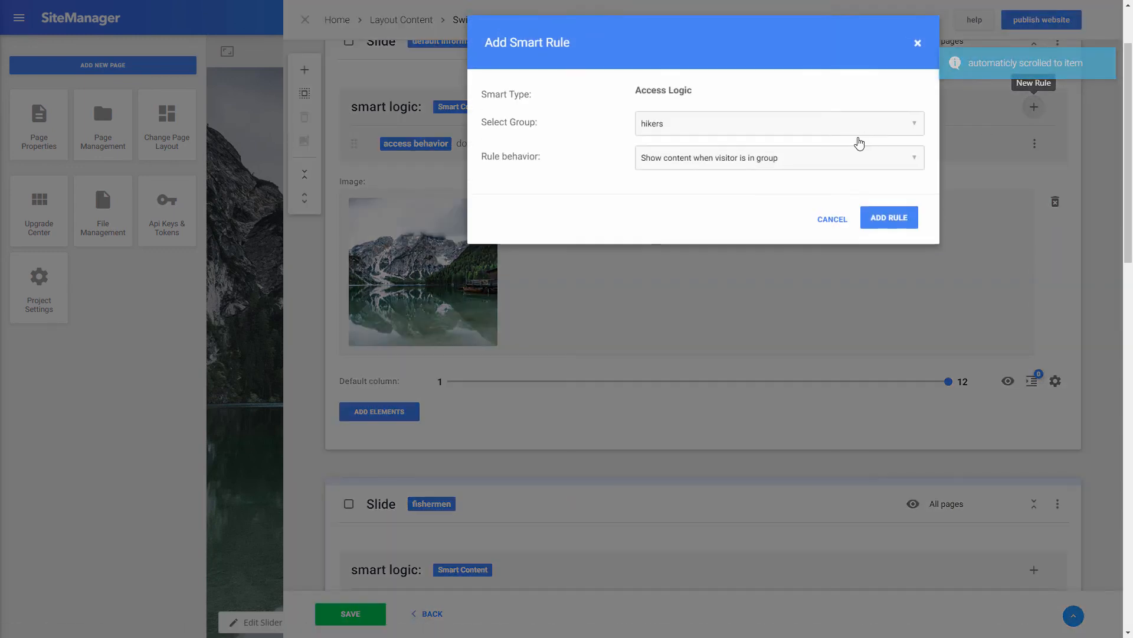
{"action": "left_click", "coordinate": [754, 167]}
{"action": "left_click", "coordinate": [749, 185]}
{"action": "left_click", "coordinate": [874, 220]}
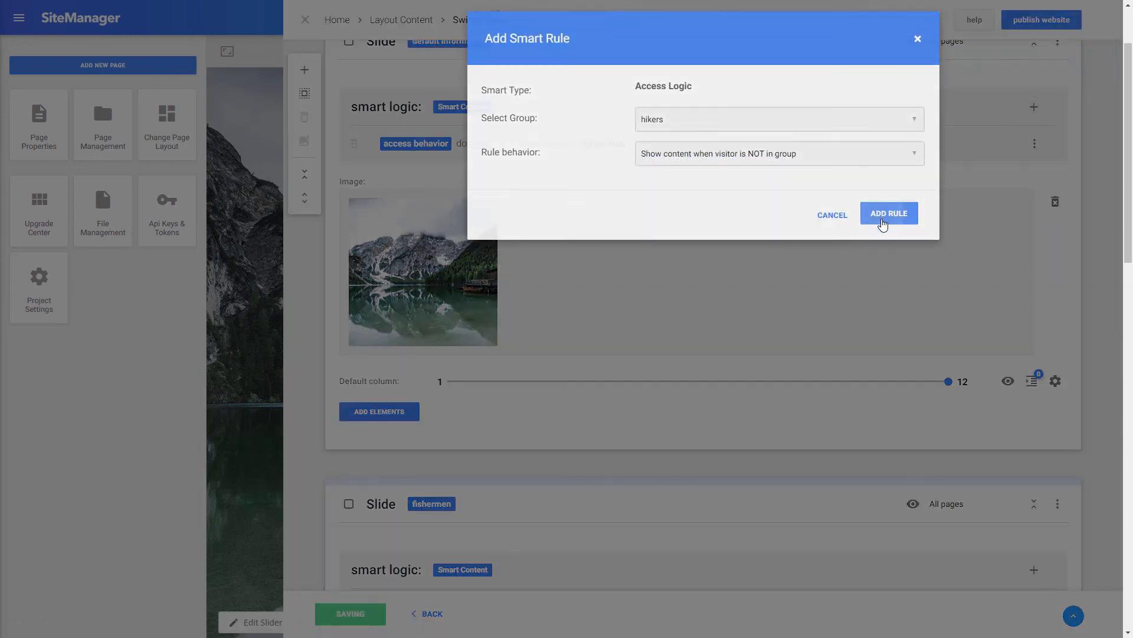
Step: Give the fishermen slide an 'in group' fishermen rule and the hikers slide an 'in group' hikers rule
{"action": "scroll", "coordinate": [794, 338], "scroll_direction": "down", "scroll_amount": 5}
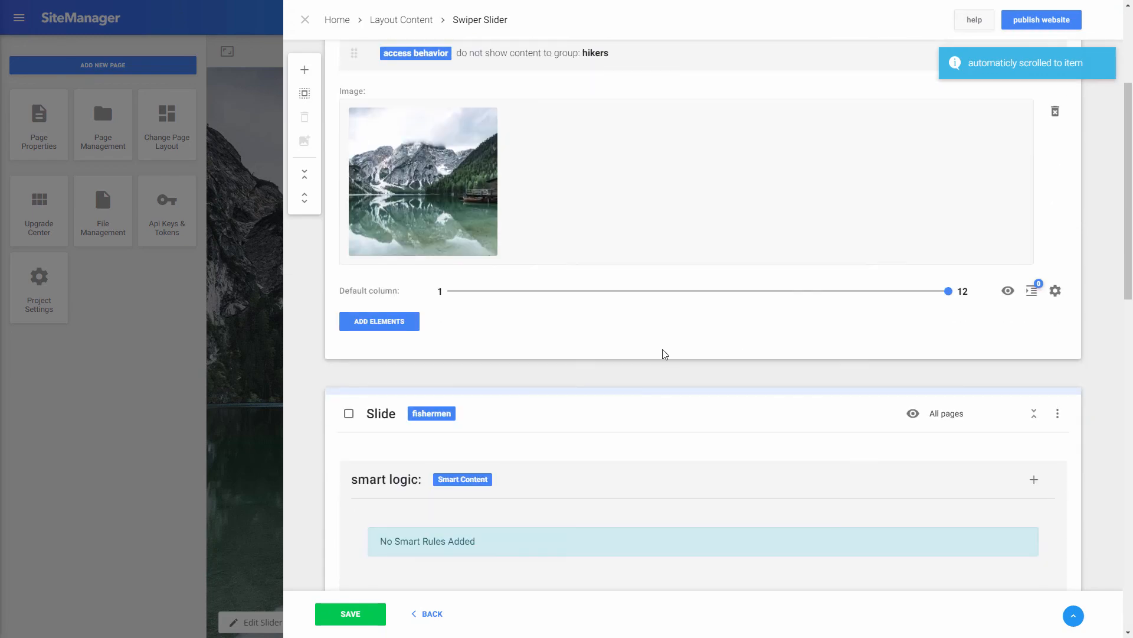
{"action": "left_click", "coordinate": [1044, 313]}
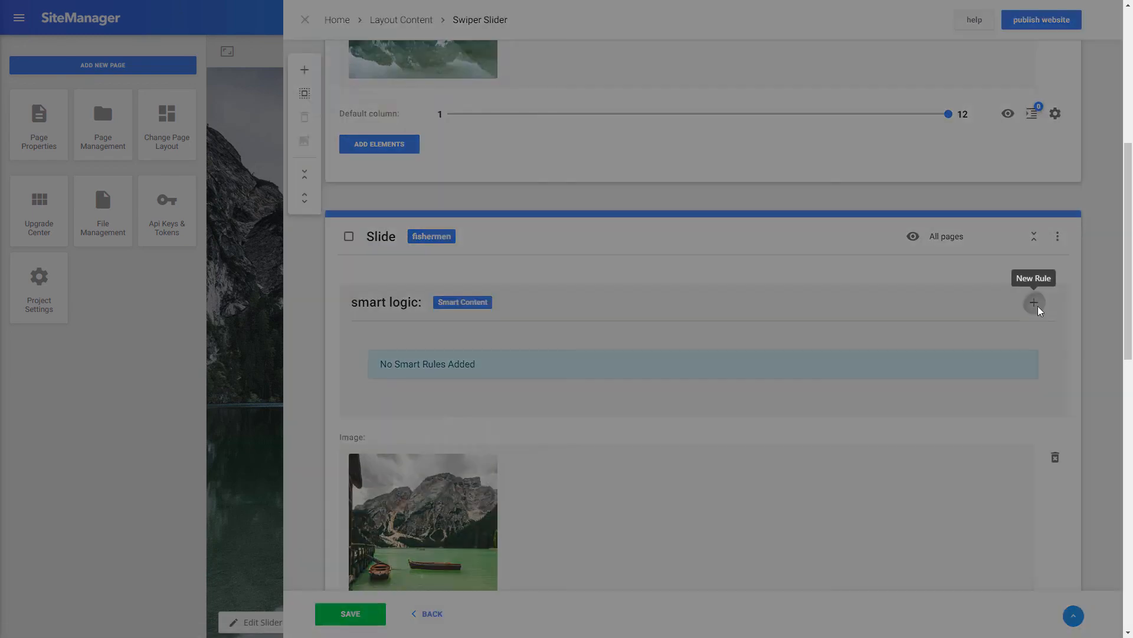
{"action": "left_click", "coordinate": [878, 218]}
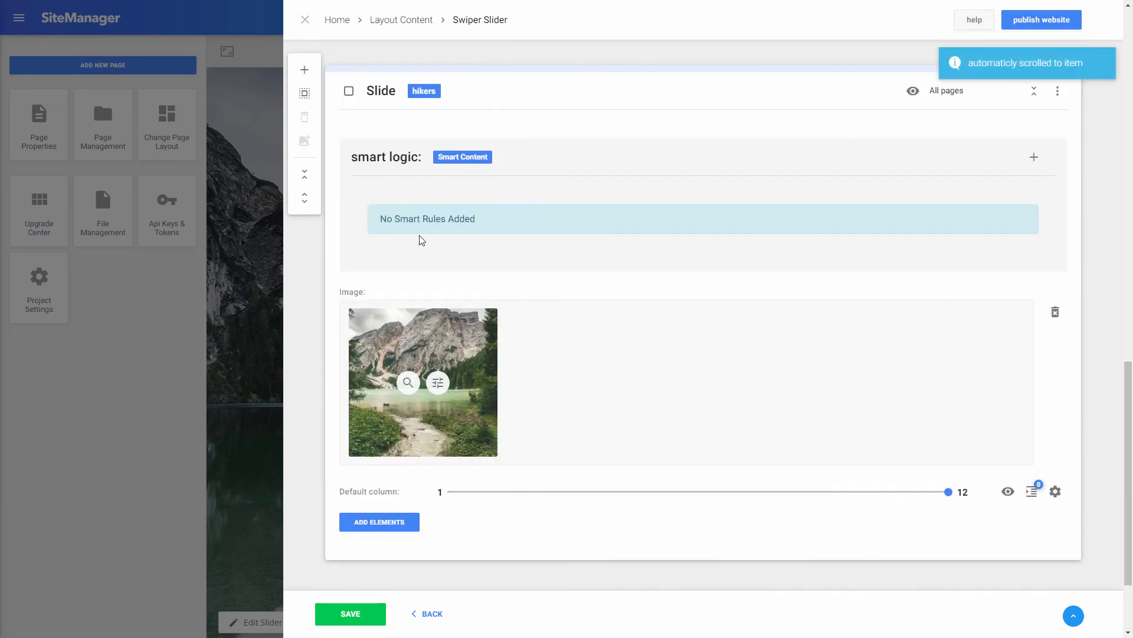
{"action": "left_click", "coordinate": [1033, 157]}
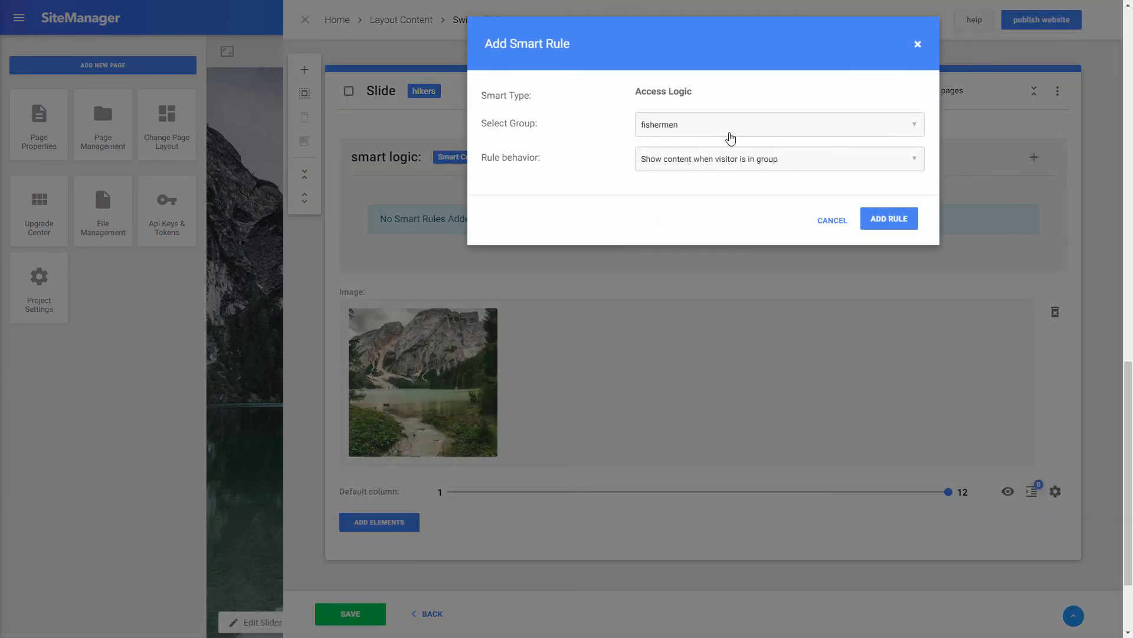
{"action": "left_click", "coordinate": [716, 134]}
{"action": "left_click", "coordinate": [706, 151]}
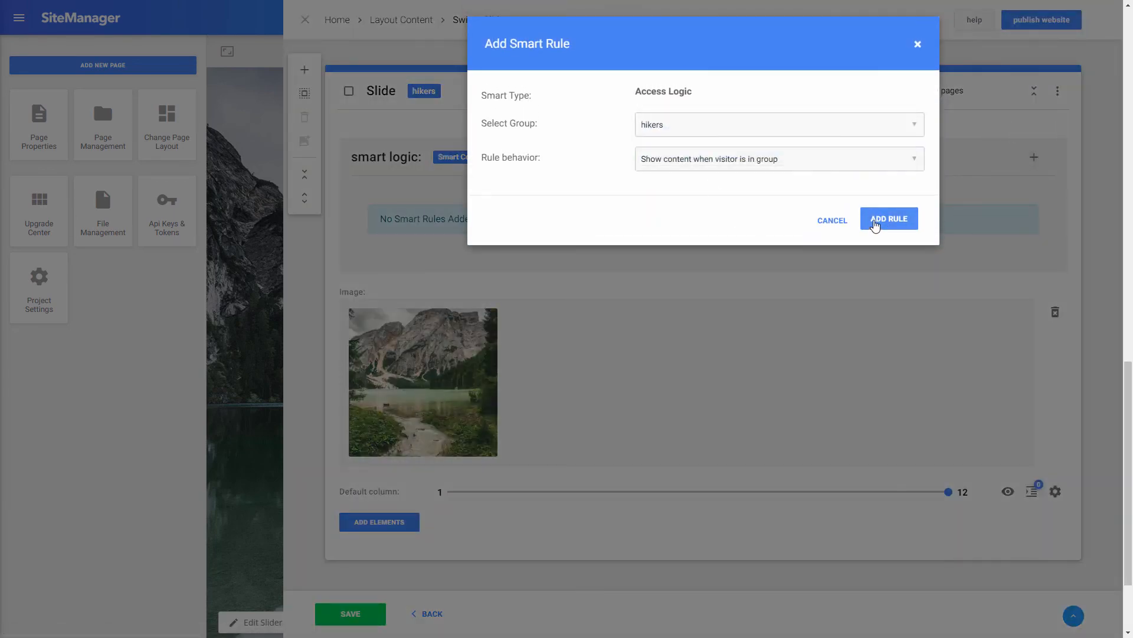
{"action": "left_click", "coordinate": [879, 221]}
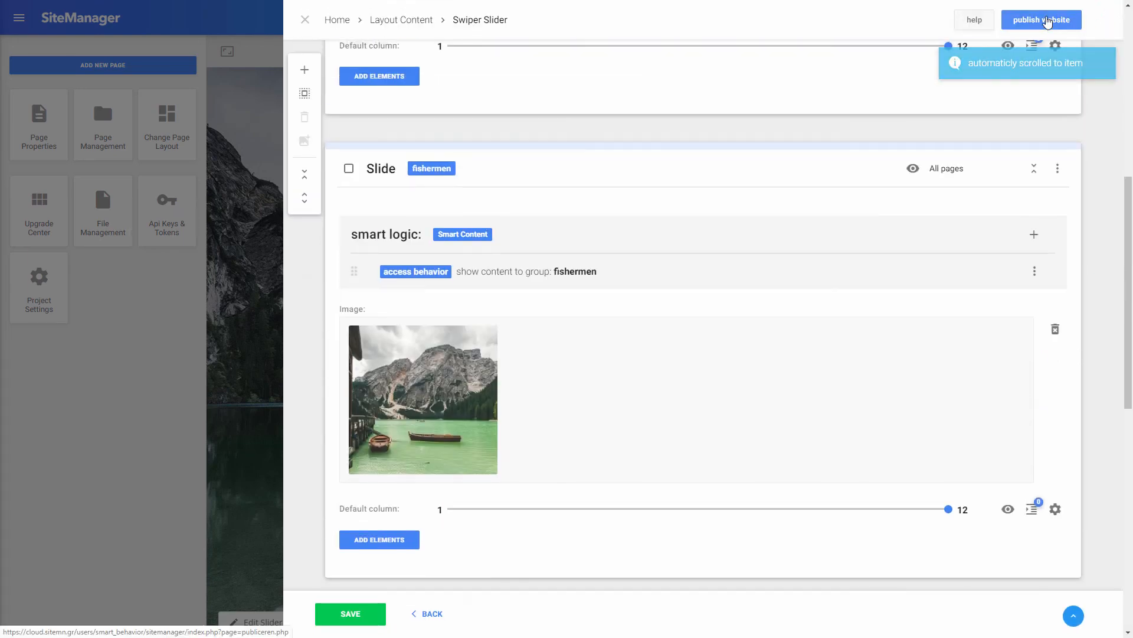
Step: Republish the website, then open the live Navaro home page and jump to its cabin section
{"action": "left_click", "coordinate": [1046, 20]}
{"action": "left_click", "coordinate": [627, 138]}
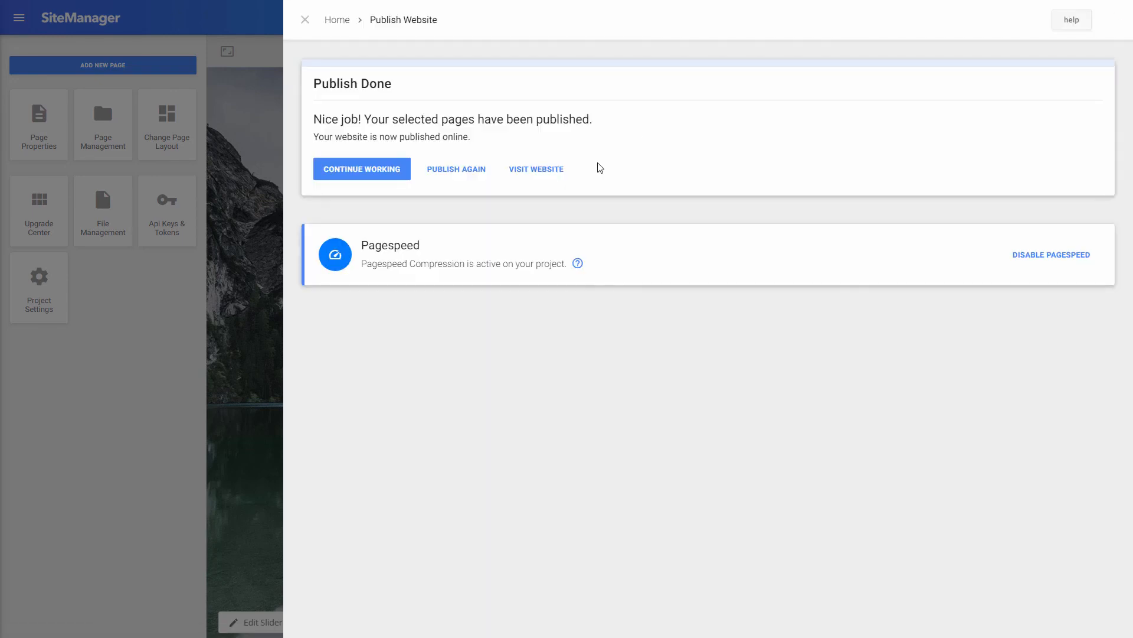
{"action": "left_click", "coordinate": [544, 175]}
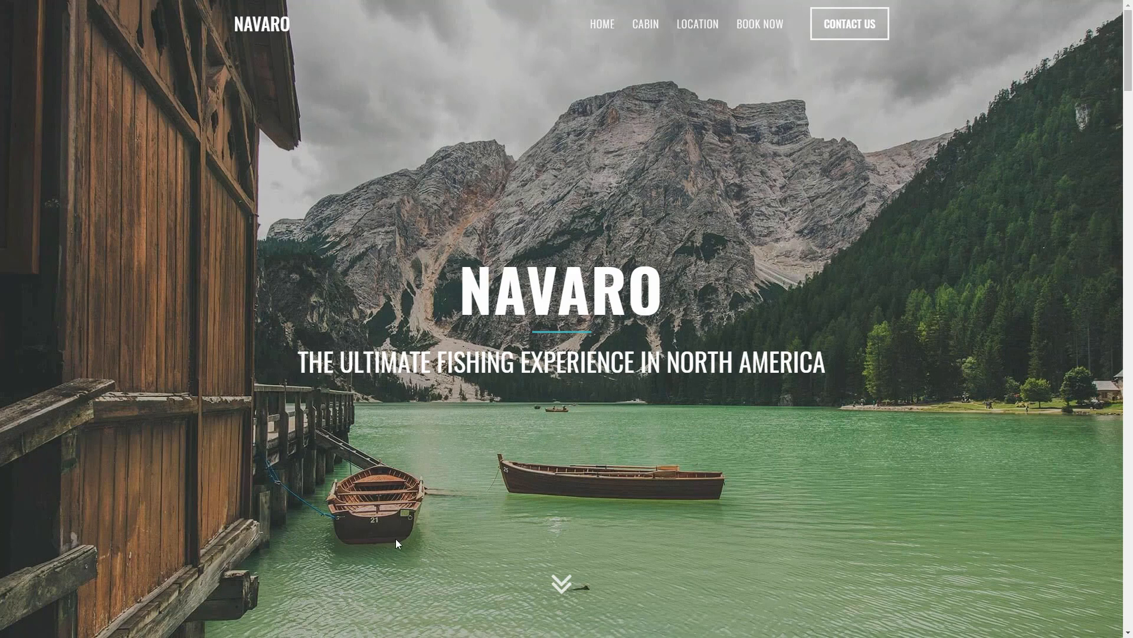
{"action": "left_click", "coordinate": [646, 24]}
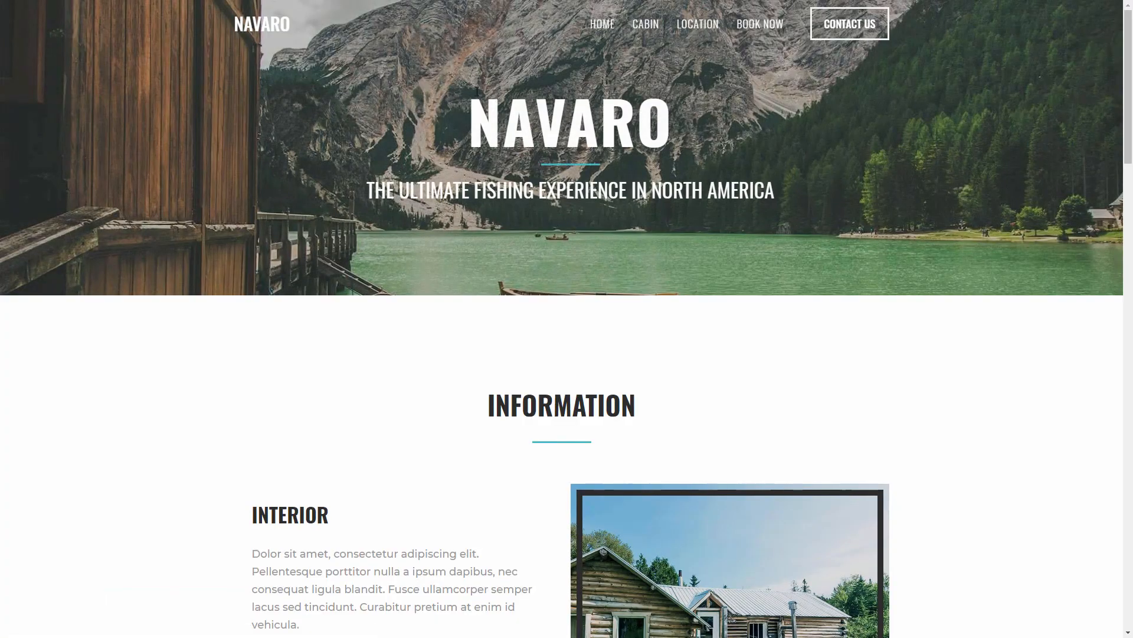